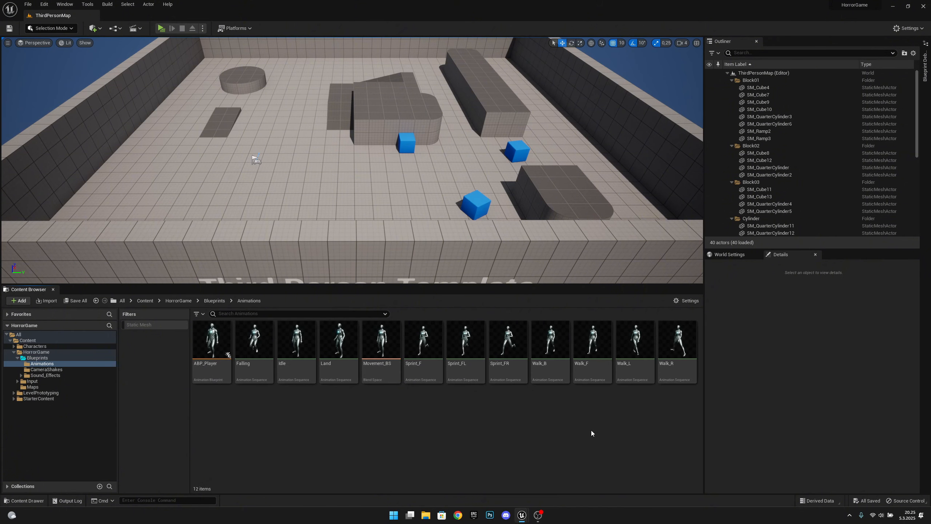
Open the Walk_F animation, set the viewport camera speed to 2, and stop playback at about frame 8 in side view.
double_click(596, 343)
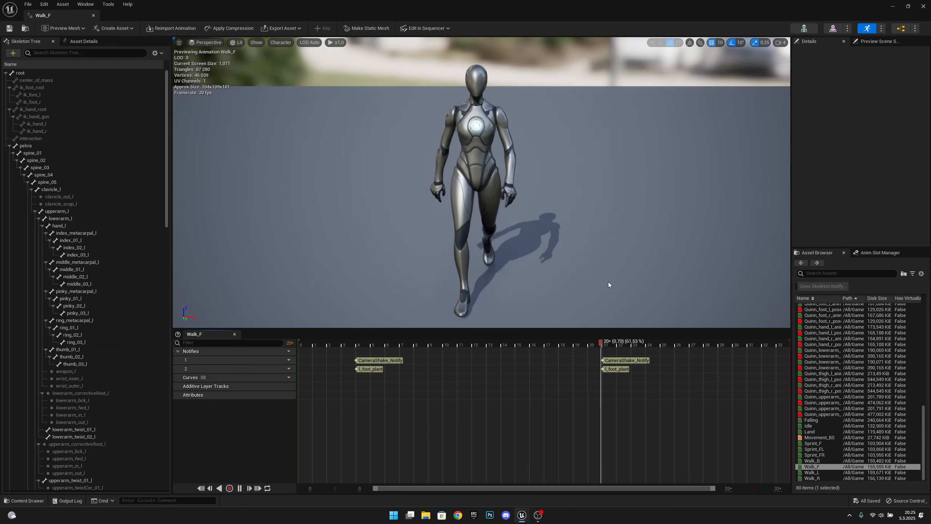
click(783, 43)
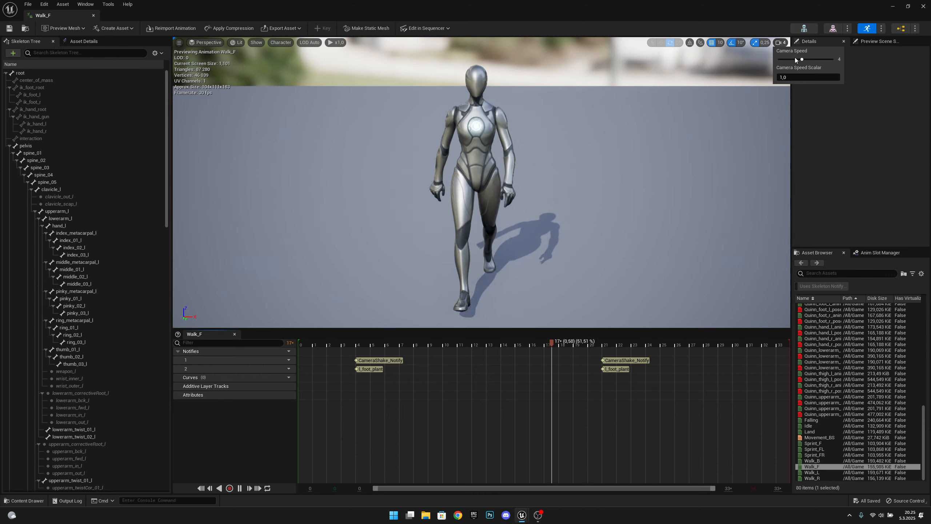
click(789, 59)
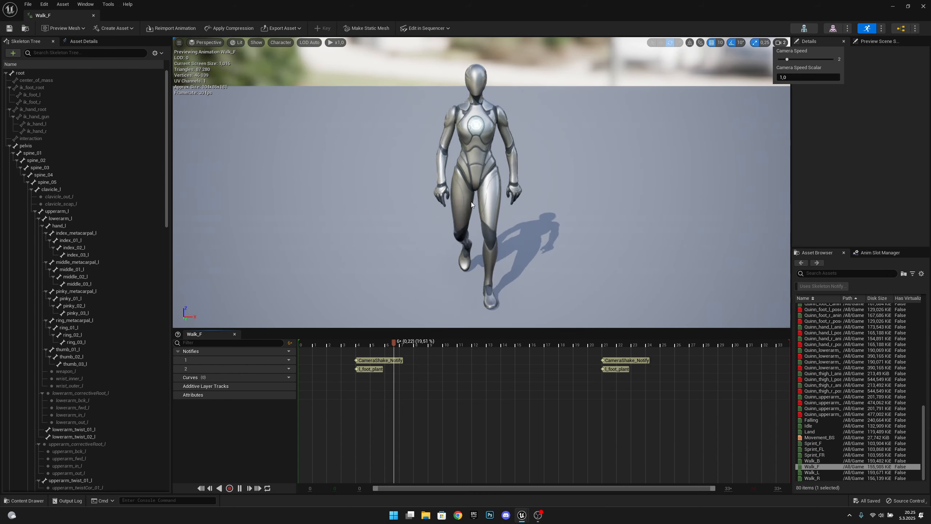
right_drag(472, 205, 700, 206)
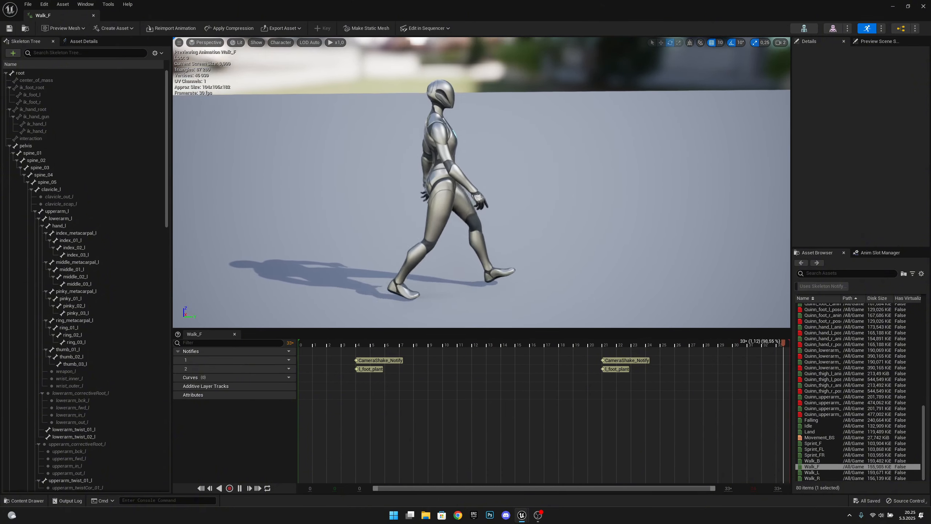
drag(457, 345, 422, 345)
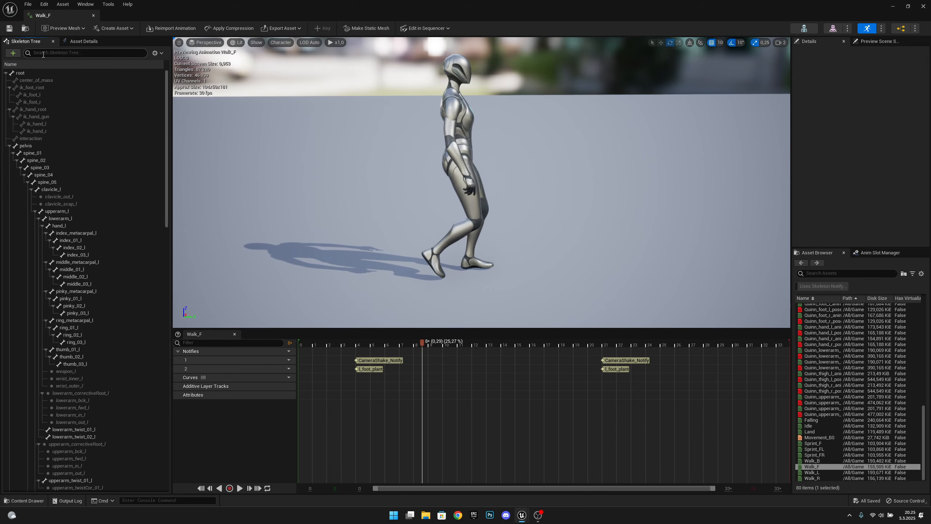
Select the foot_l bone in the skeleton and switch its location to world space.
scroll(85, 218, down, 10)
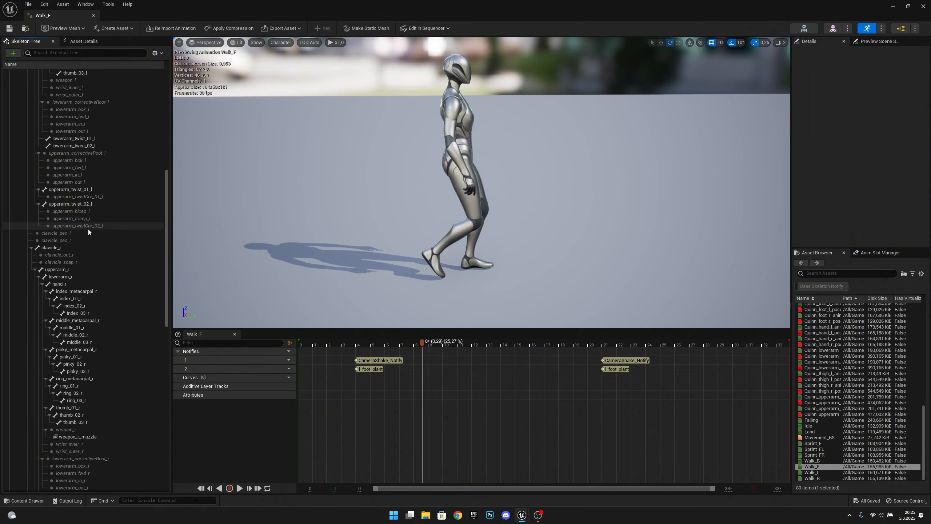
scroll(88, 228, down, 8)
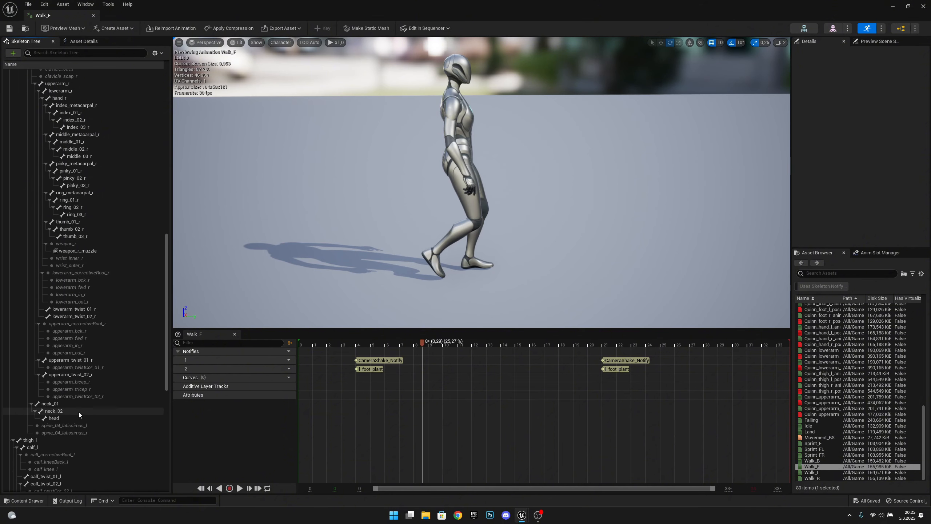
scroll(78, 412, down, 5)
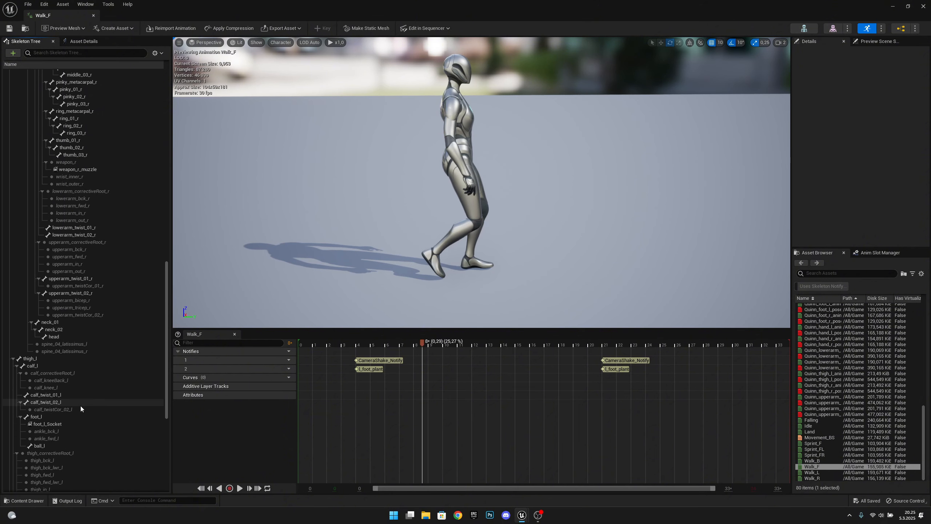
click(48, 416)
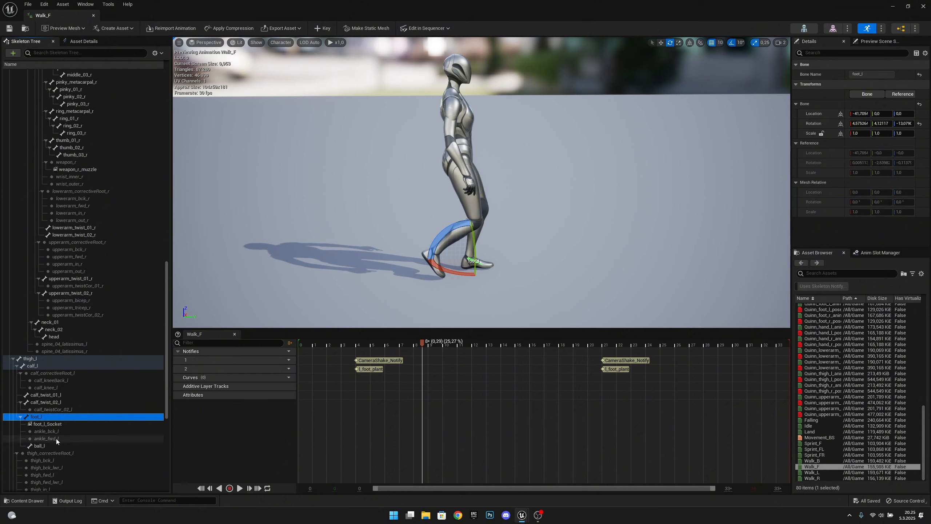
click(54, 425)
click(48, 416)
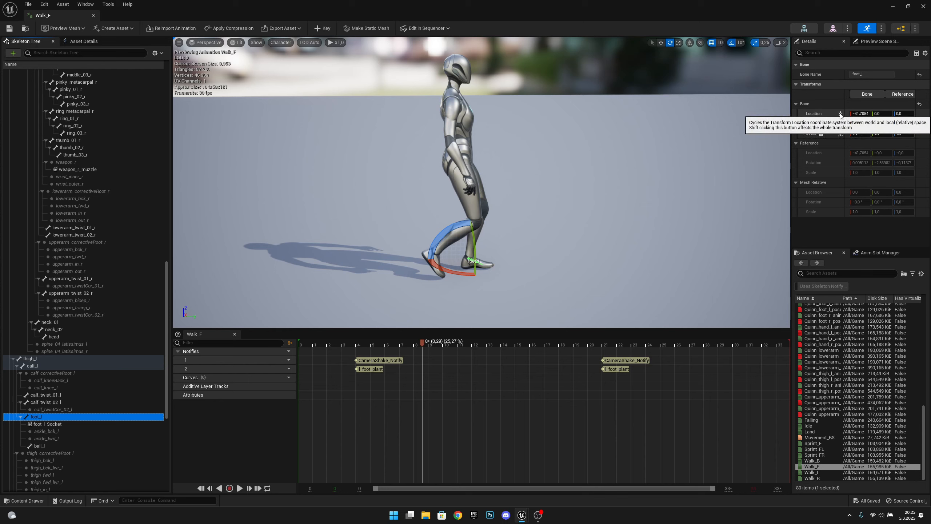
click(840, 114)
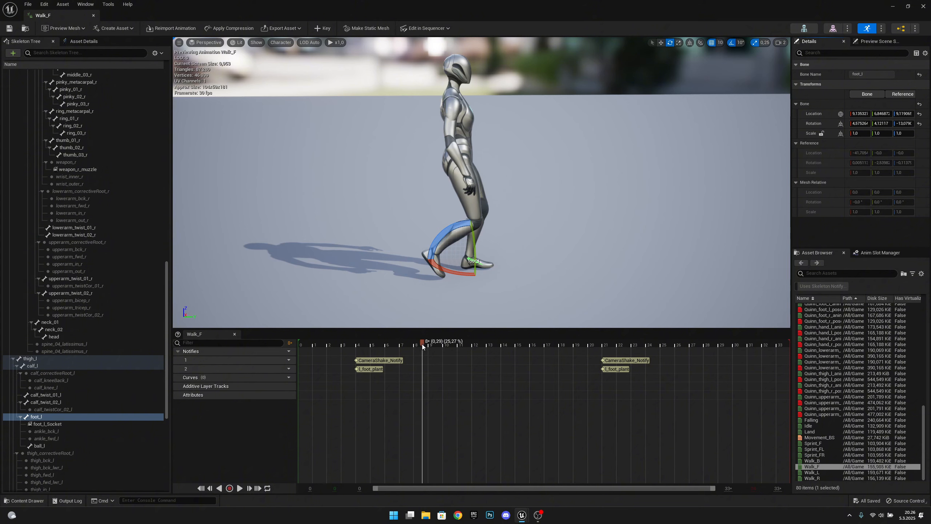
Scrub Walk_F to about 28.66 %, where the foot_l bone's world Y location is closest to zero.
mouse_move(422, 344)
mouse_down()
mouse_move(343, 347)
mouse_move(425, 348)
mouse_up()
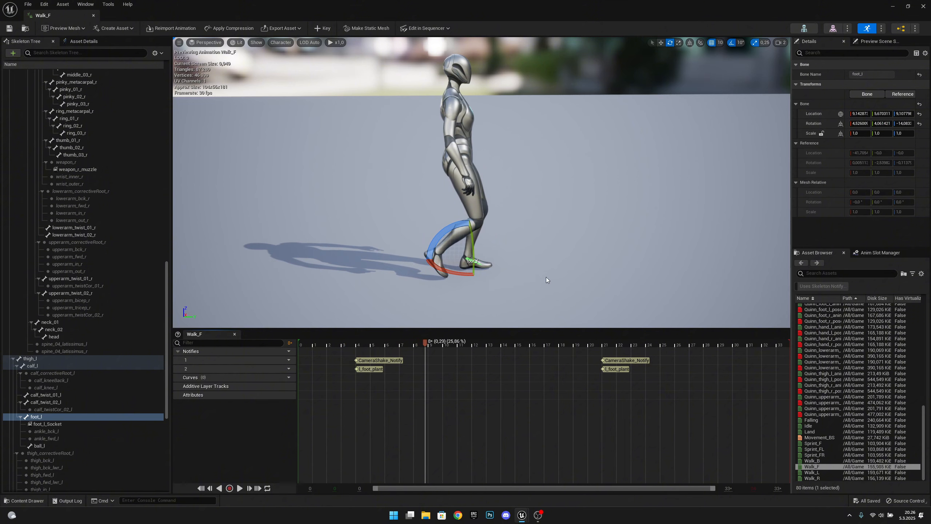
key(w)
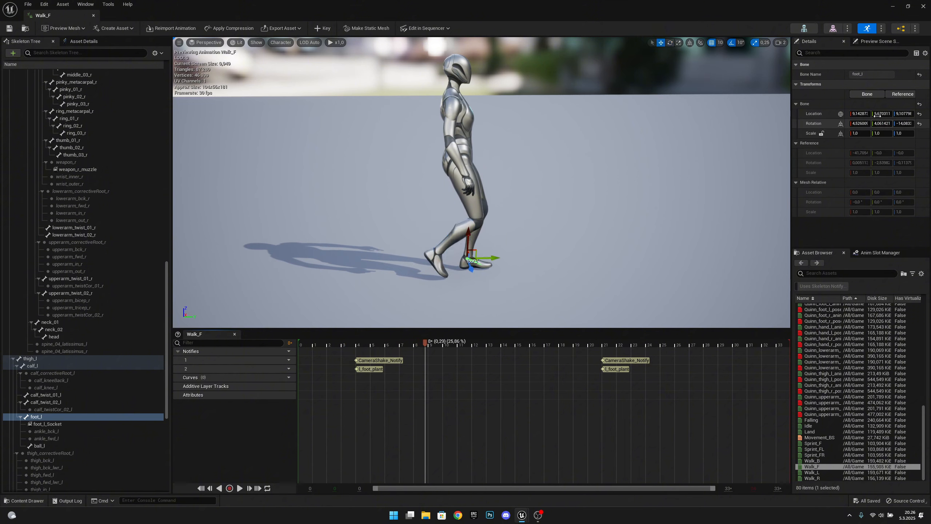
drag(428, 344, 435, 344)
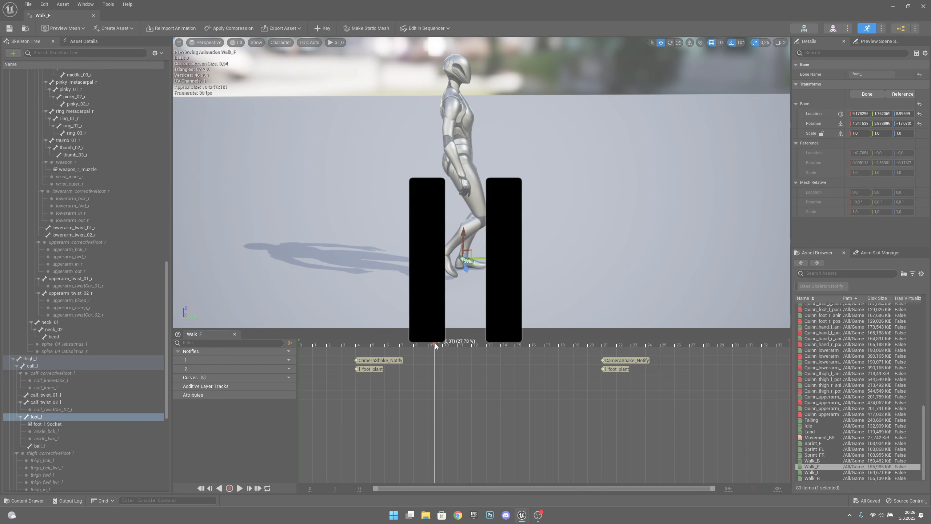
drag(435, 343, 438, 343)
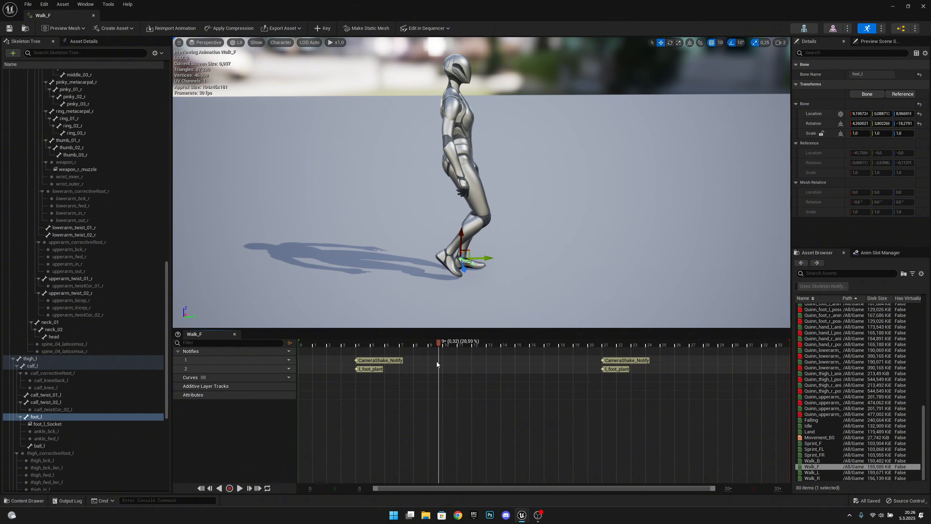
ctrl+scroll(439, 358, up, 2)
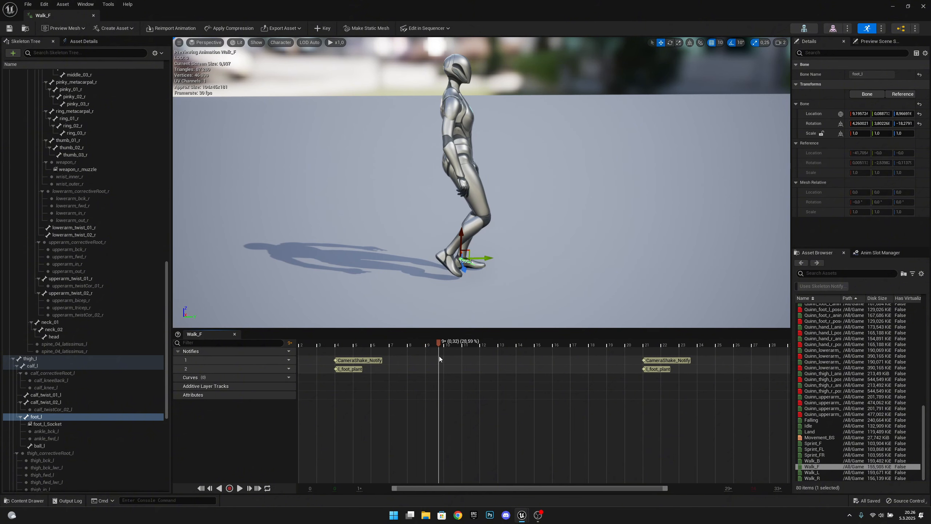
ctrl+scroll(439, 356, up, 4)
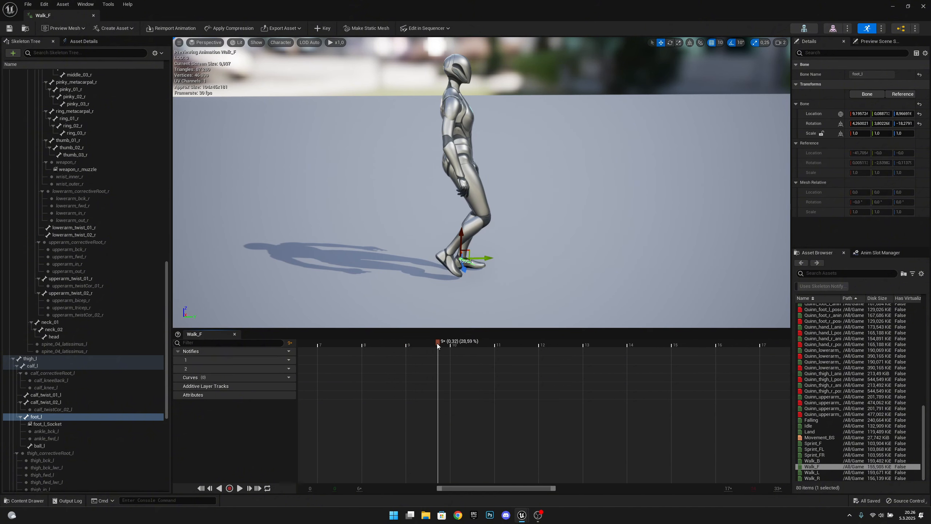
click(438, 344)
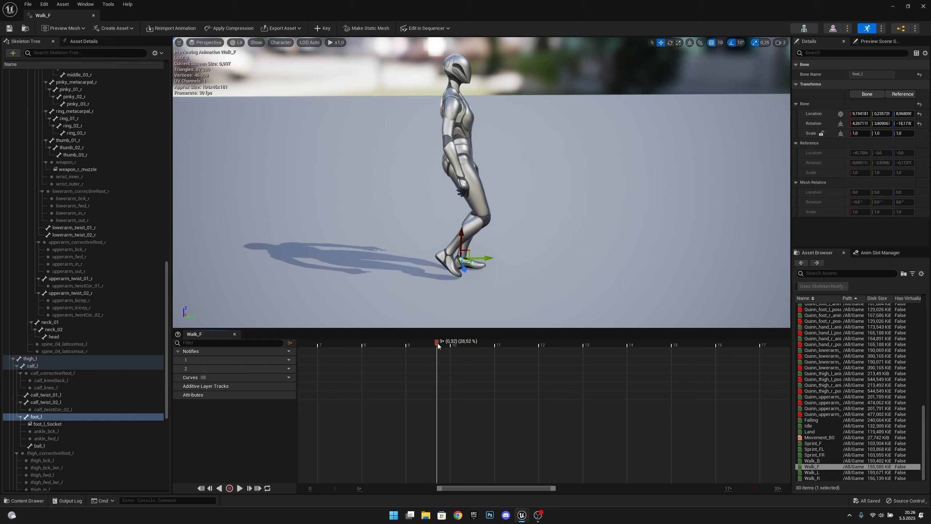
drag(440, 344, 440, 344)
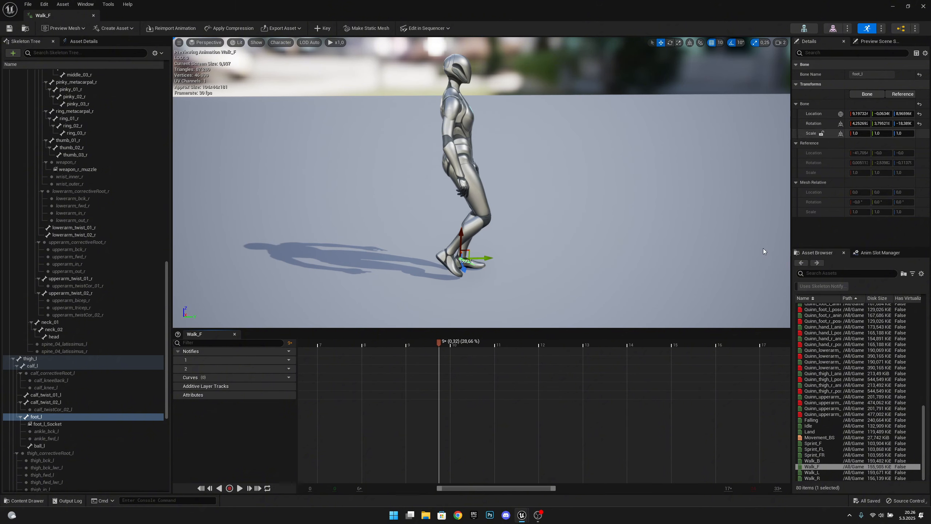
Add a new sync marker named L on notify track 1 at the current playhead position.
right_click(441, 360)
right_click(440, 362)
mouse_move(464, 392)
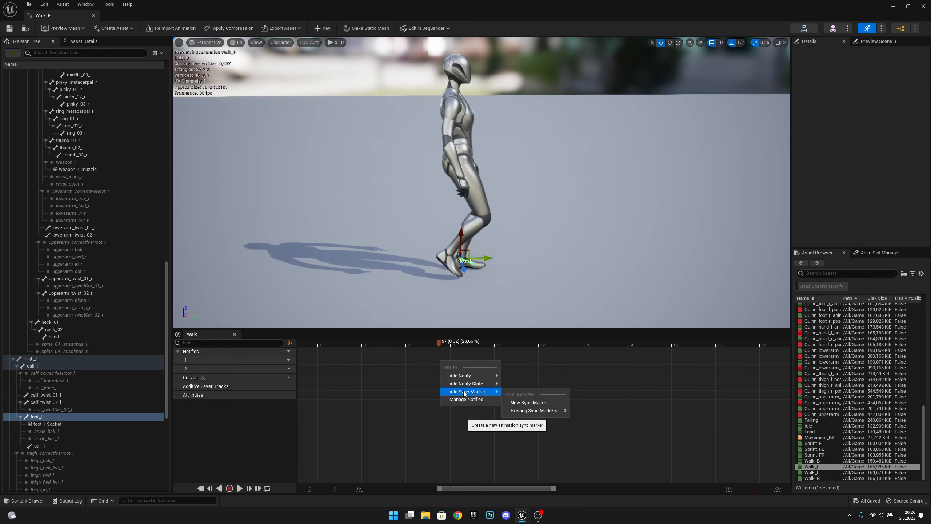
click(534, 401)
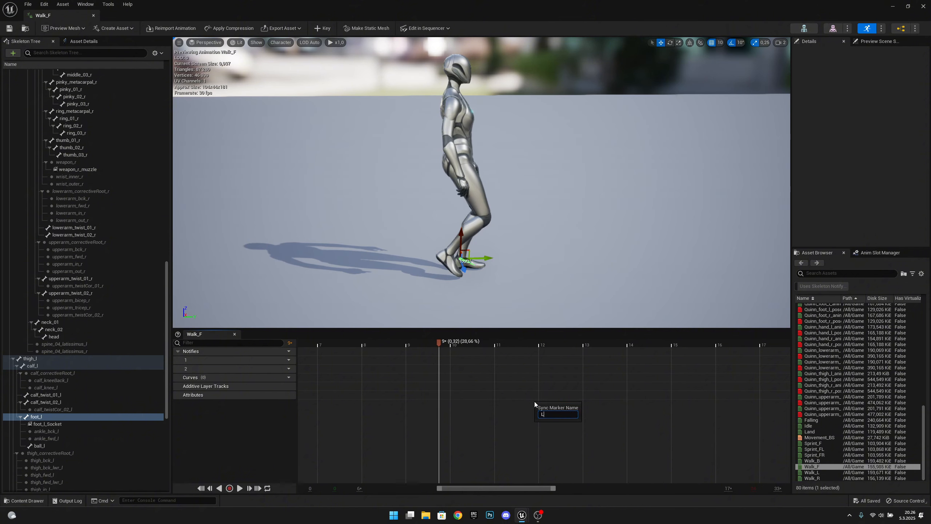
text(L)
key(Return)
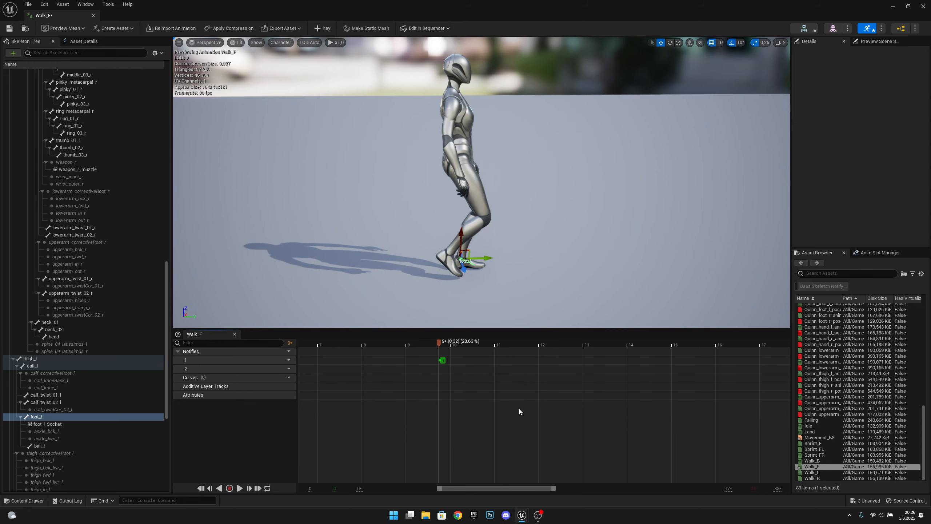
Select the foot_r bone, scrub Walk_F to about frame 26, and switch the bone's location to world space.
scroll(73, 406, down, 5)
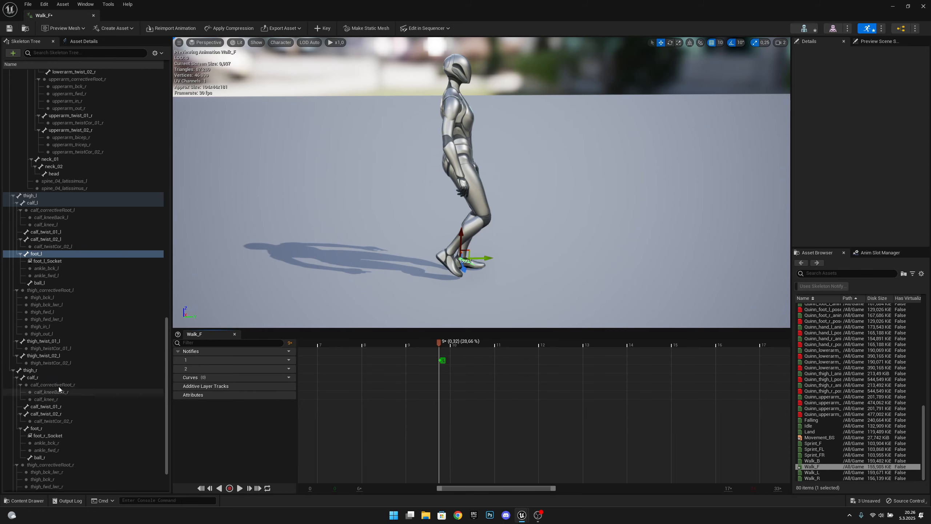
click(62, 428)
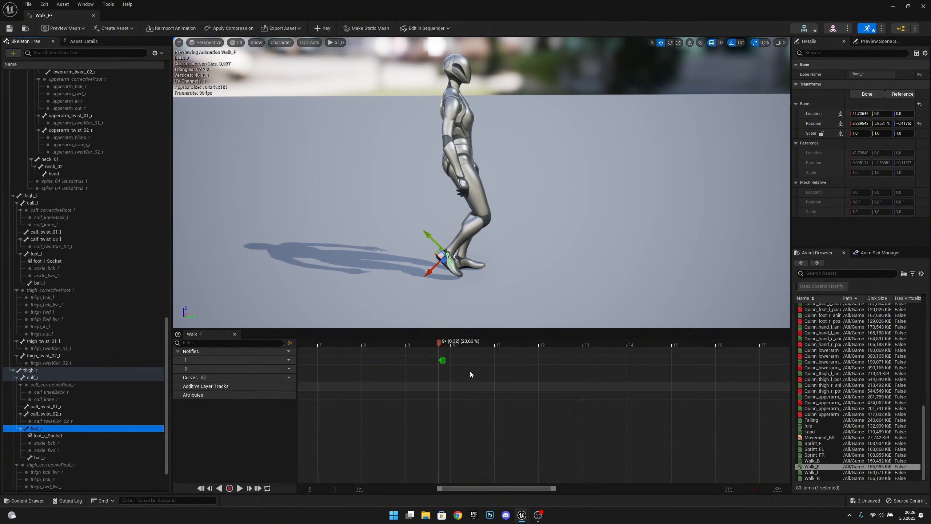
scroll(554, 416, down, 5)
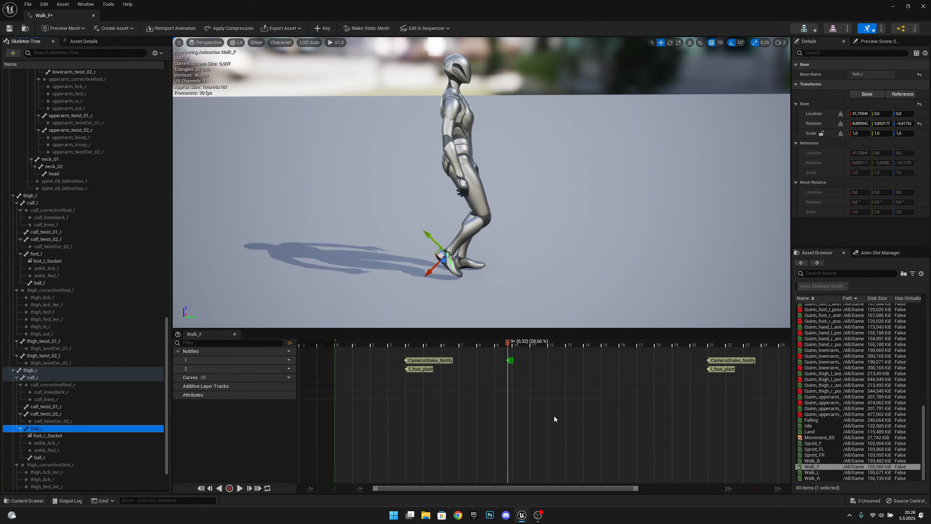
drag(521, 488, 579, 489)
drag(662, 344, 694, 345)
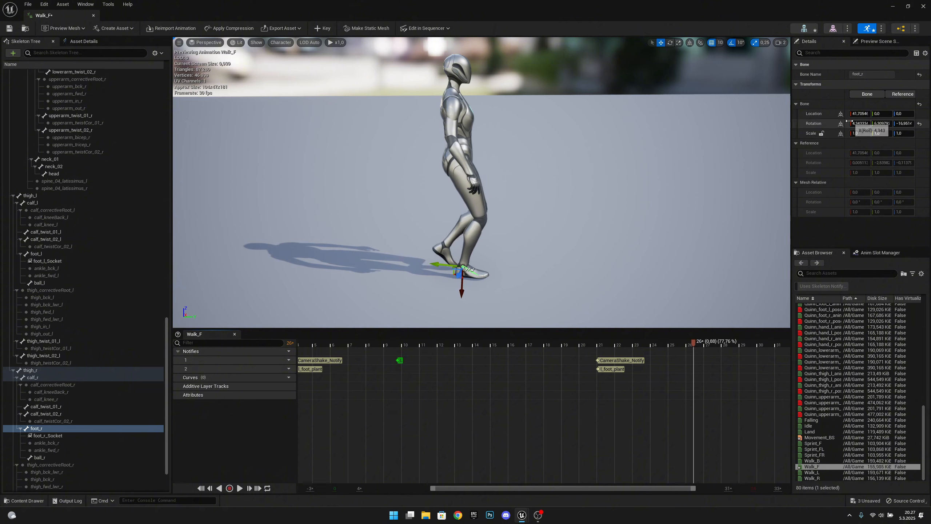
click(841, 114)
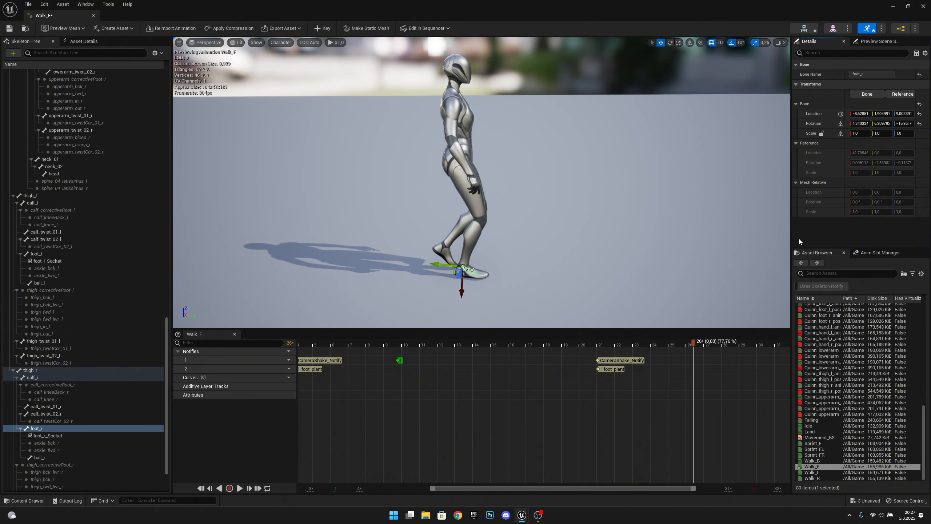
Fine-tune the playhead to about 78.67 %, where the foot_r bone's world Y location is closest to zero.
drag(696, 343, 698, 345)
scroll(701, 355, up, 5)
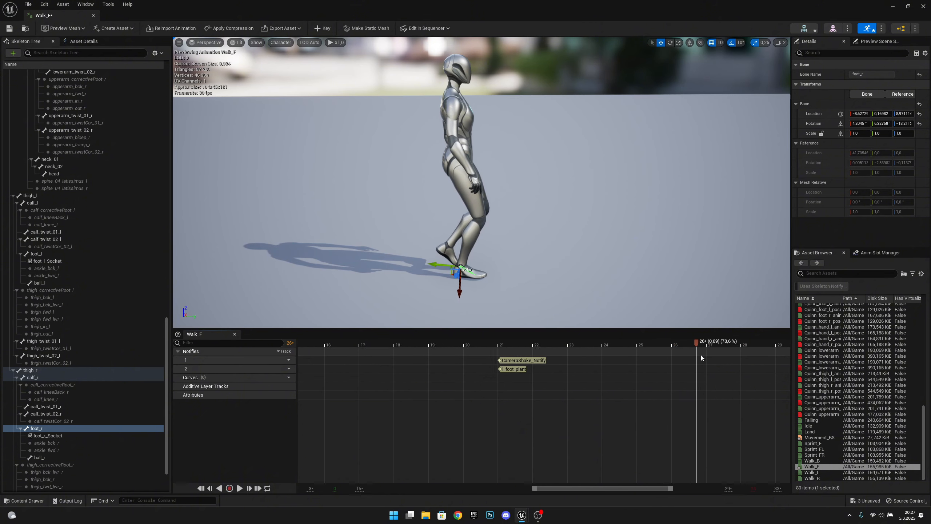
click(687, 344)
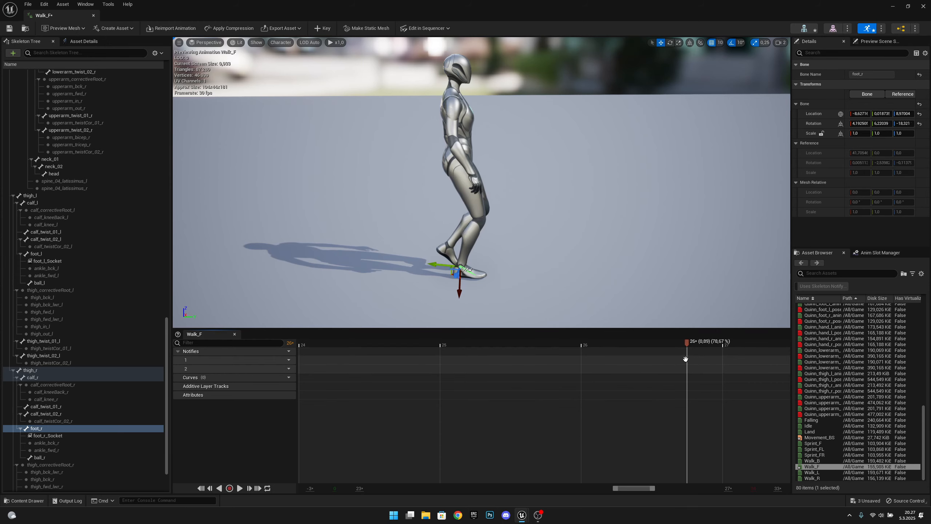
Add a new sync marker named R on notify track 1 where the right foot passes the body's centre.
right_click(686, 358)
mouse_move(715, 391)
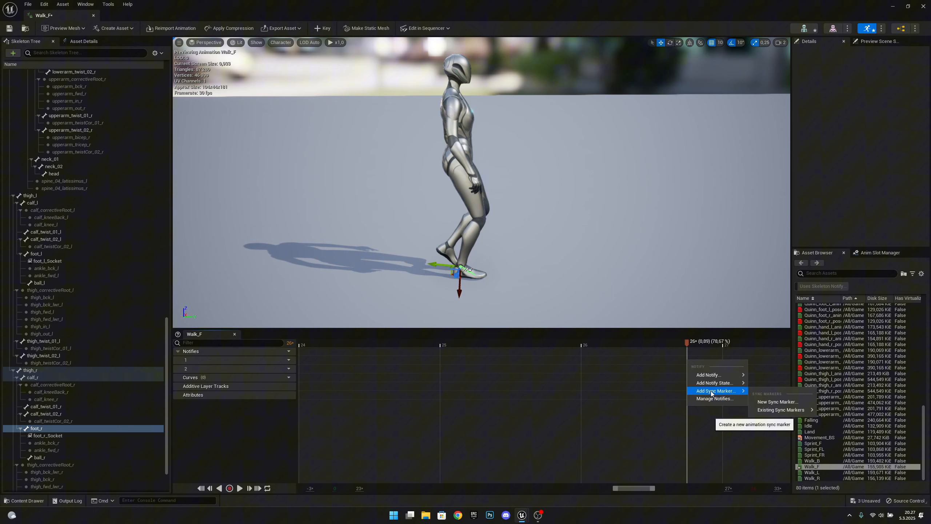
click(777, 400)
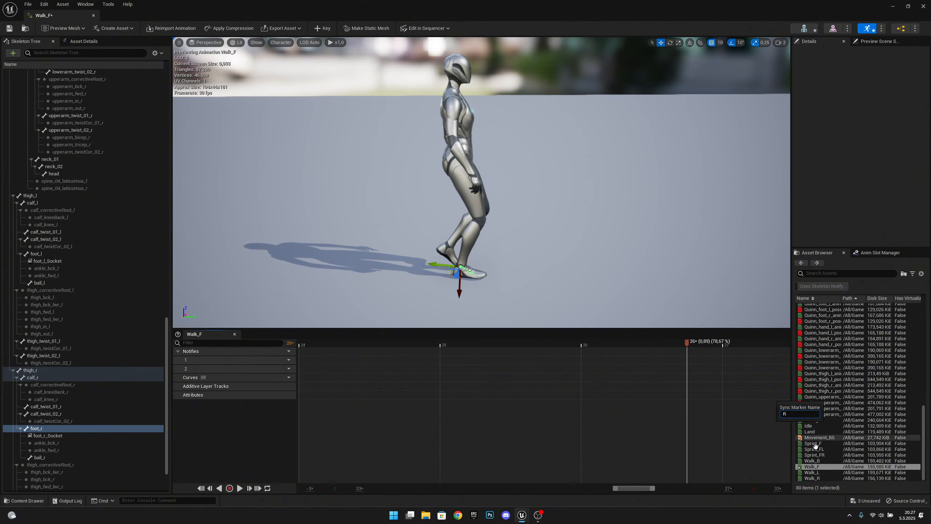
text(R)
key(Return)
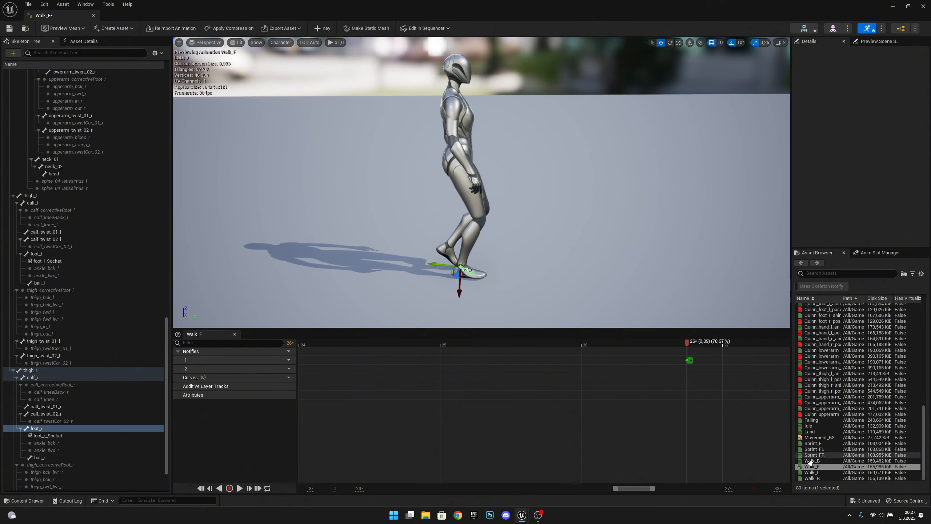
Open the Walk_B animation and select its foot_r bone for checking the foot location.
double_click(832, 473)
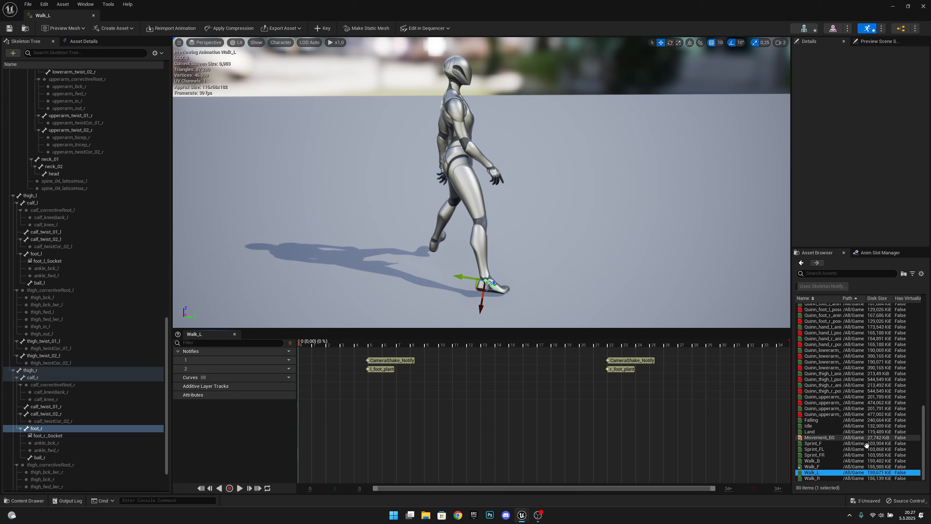
double_click(837, 461)
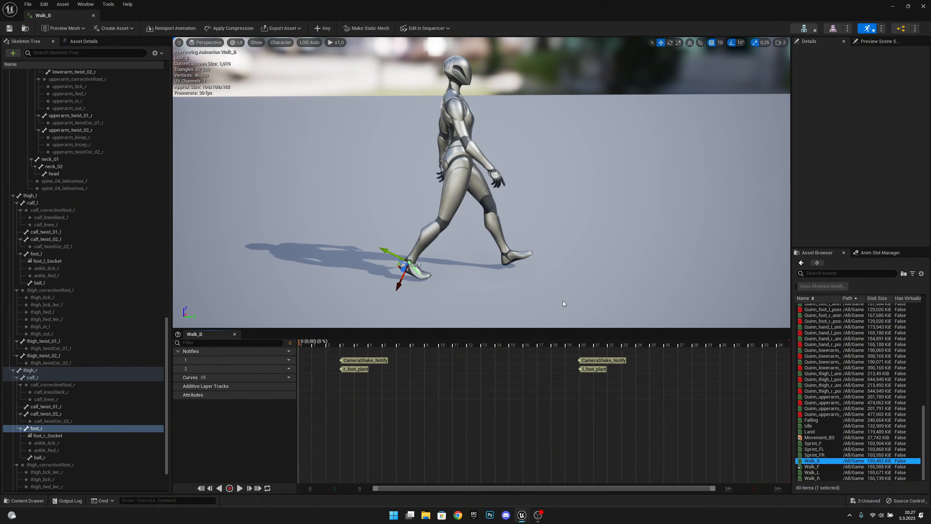
mouse_move(825, 479)
click(41, 429)
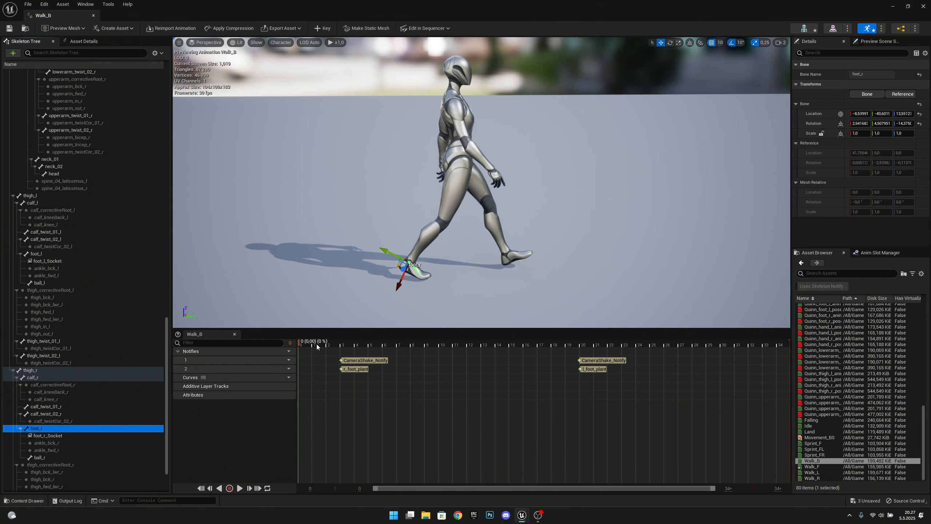
Scrub Walk_B to about 20.69 %, where foot_r's world Y location is closest to zero, and add the existing R sync marker on notify track 1.
drag(315, 343, 400, 351)
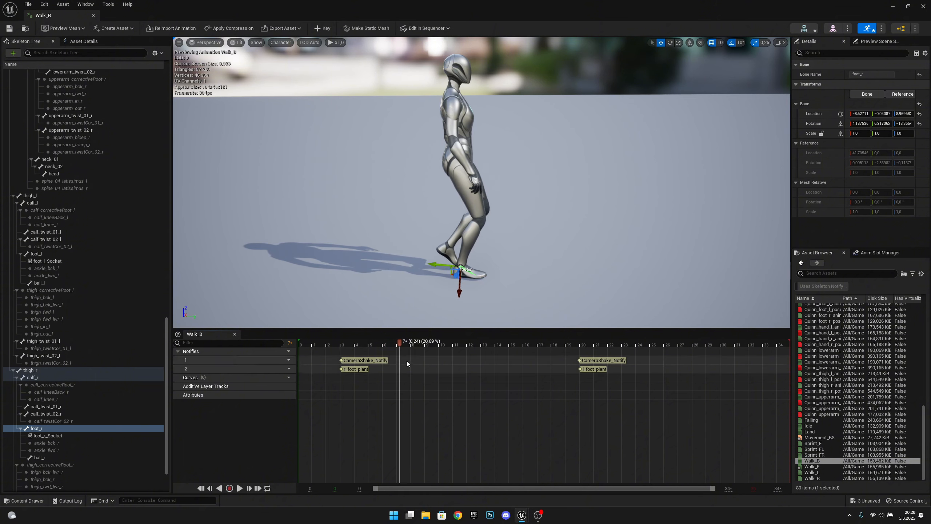
scroll(390, 355, up, 5)
scroll(391, 354, up, 1)
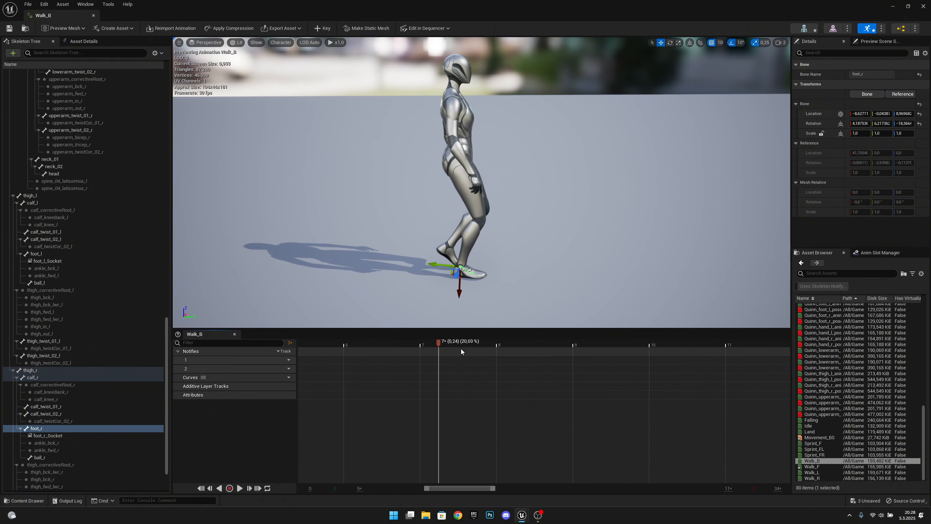
right_click(438, 358)
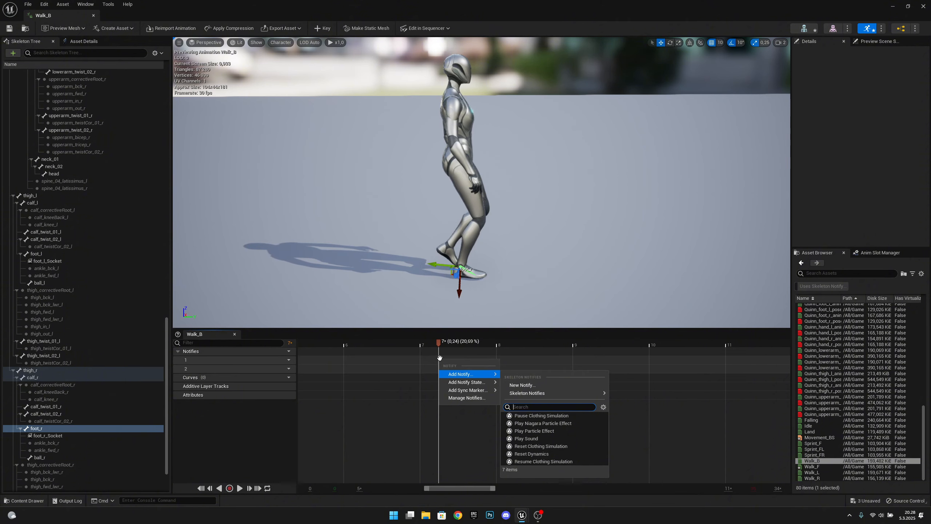
mouse_move(485, 393)
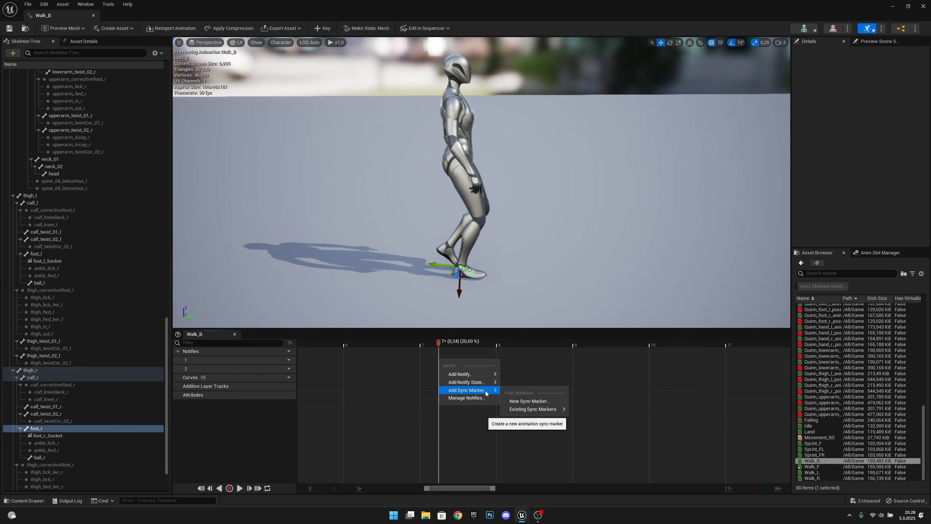
mouse_move(541, 410)
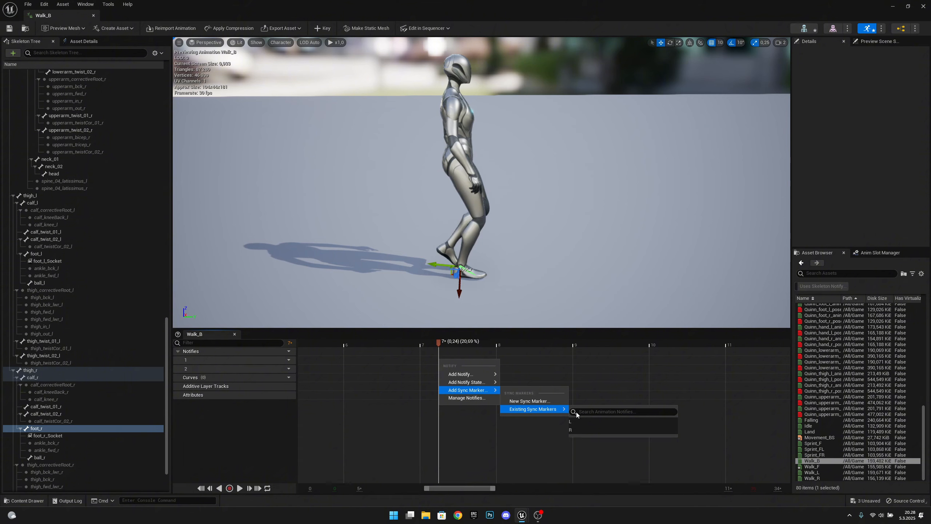
click(584, 429)
Select the foot_l bone and scrub Walk_B to about 69.36 %, where its world Y location is closest to zero.
scroll(434, 372, down, 5)
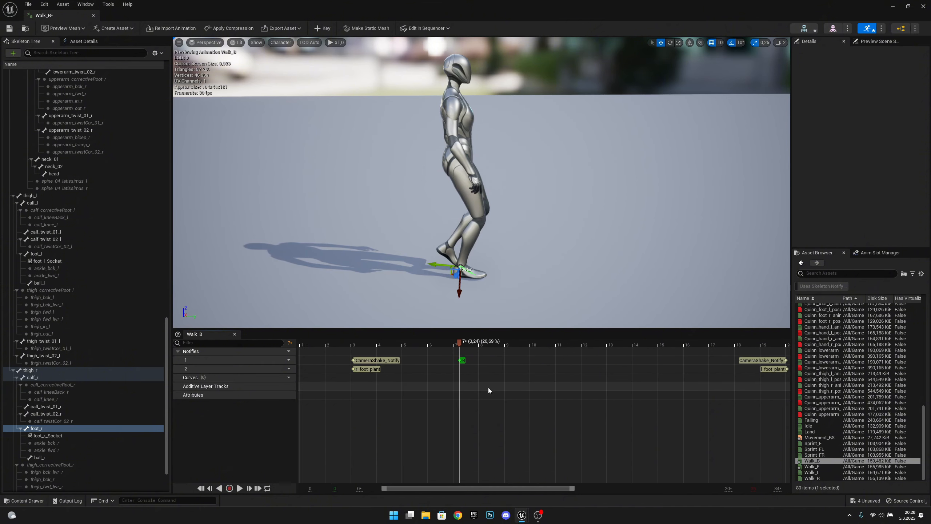
drag(599, 341, 718, 347)
drag(544, 486, 595, 416)
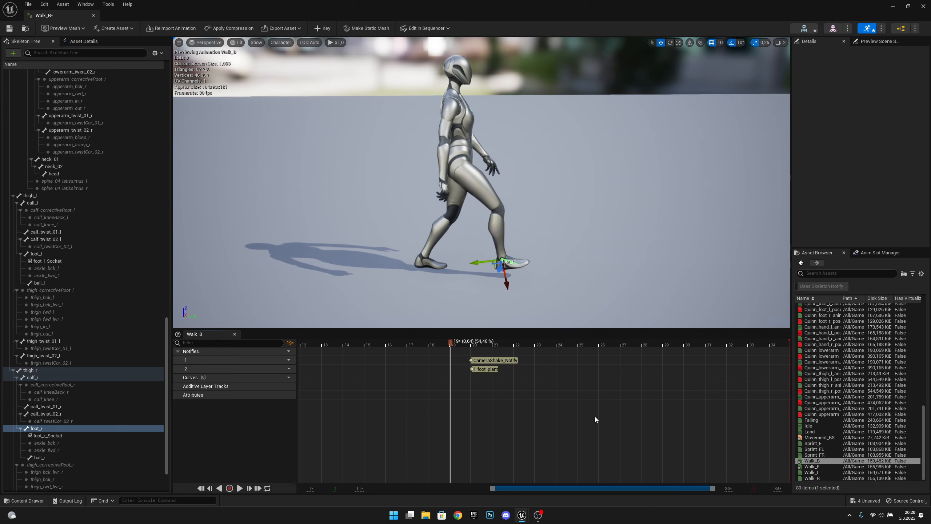
drag(460, 342, 536, 348)
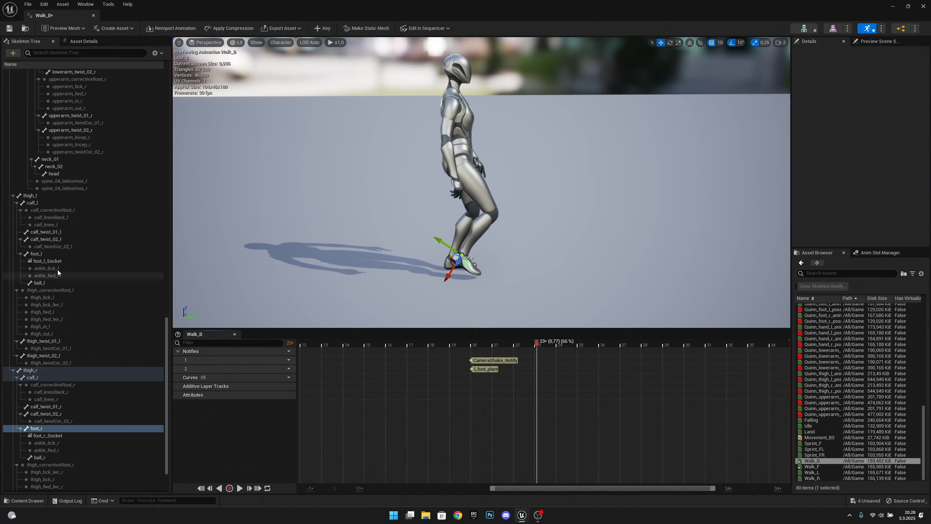
click(48, 253)
drag(536, 341, 562, 344)
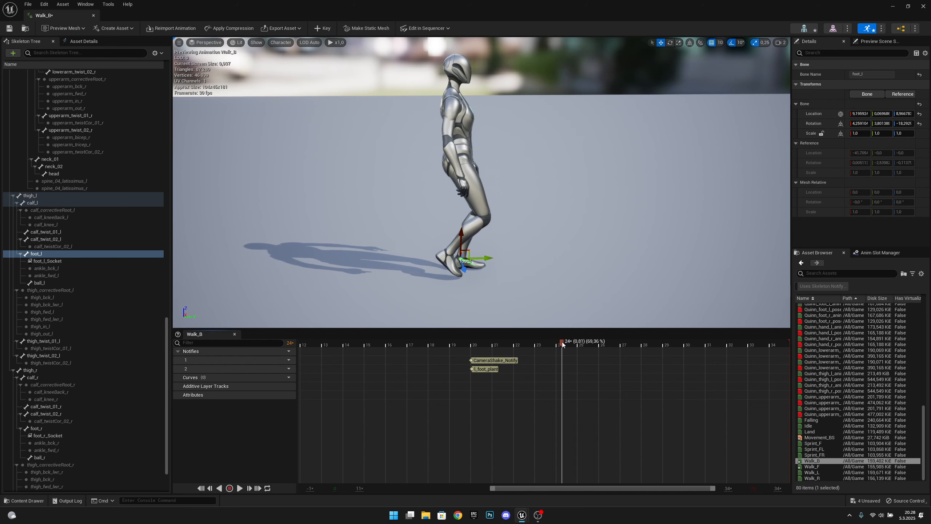
Add the existing L sync marker on notify track 1 of Walk_B at the playhead.
ctrl+scroll(564, 352, up, 10)
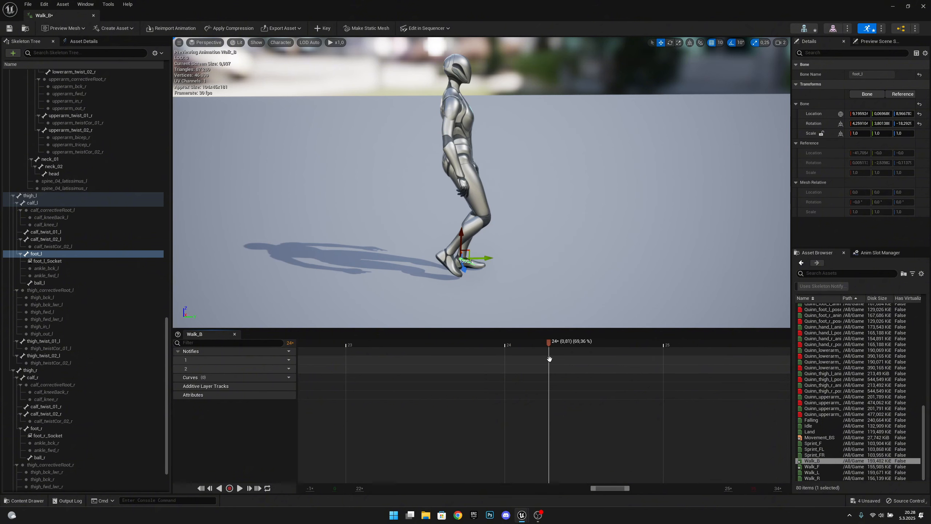
right_click(549, 362)
mouse_move(580, 391)
mouse_move(635, 409)
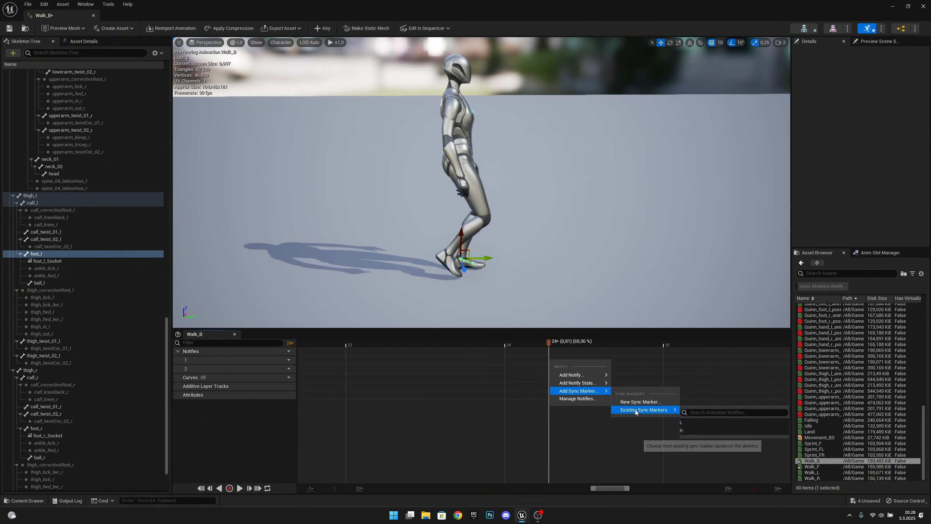
click(684, 422)
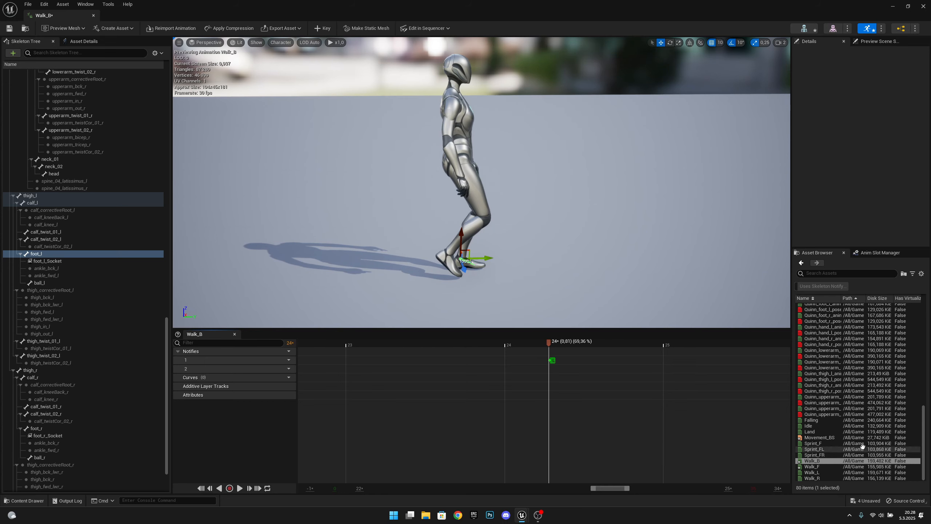
Open the Walk_L animation, view the character from the front, and select its foot_l bone.
double_click(830, 472)
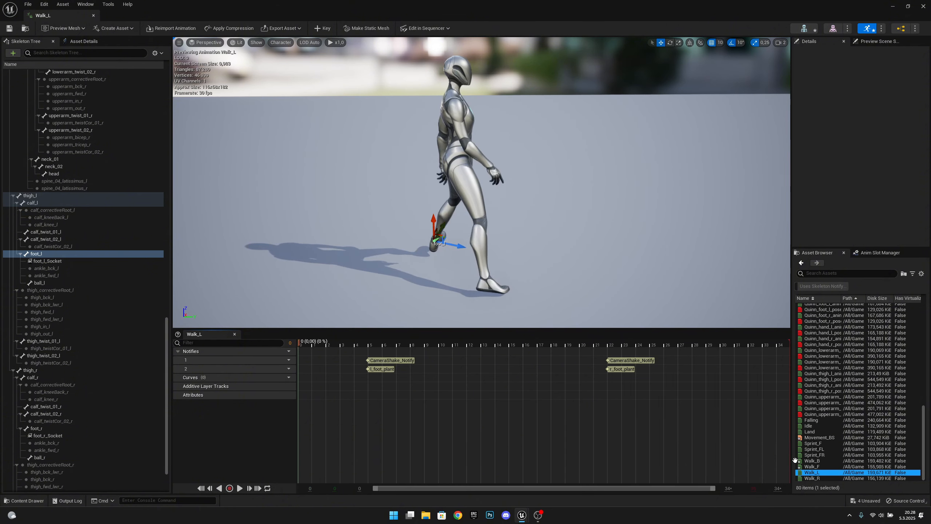
right_drag(559, 267, 397, 273)
key(d)
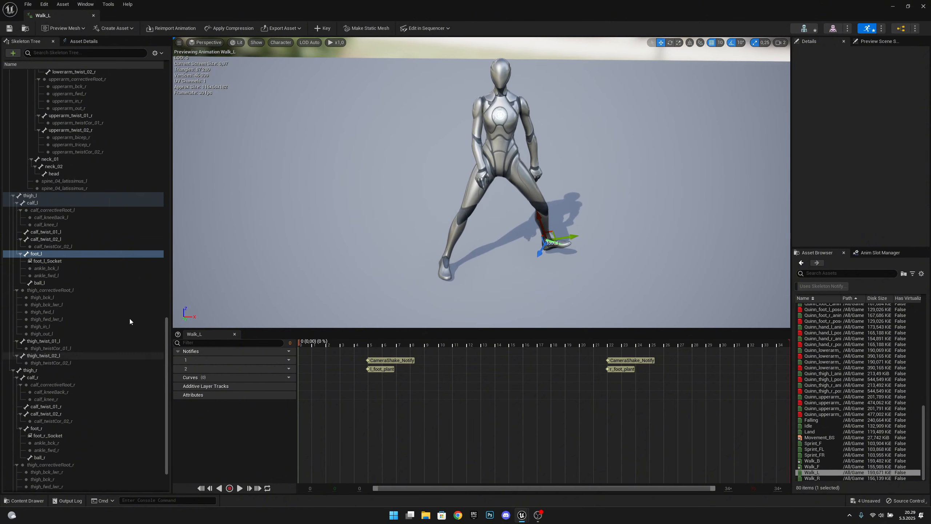
click(40, 254)
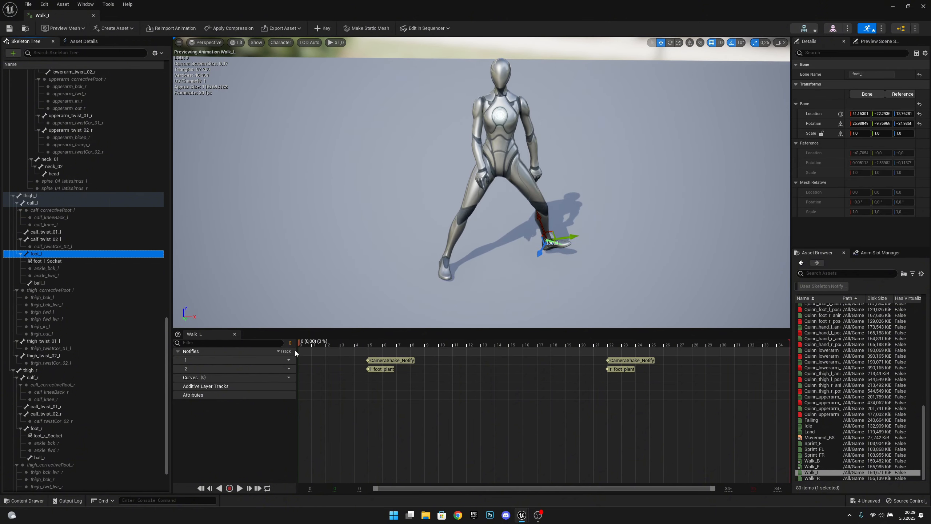
Scrub Walk_L to about 34.1 %, where the foot_l bone's world X location is closest to zero.
drag(301, 343, 455, 347)
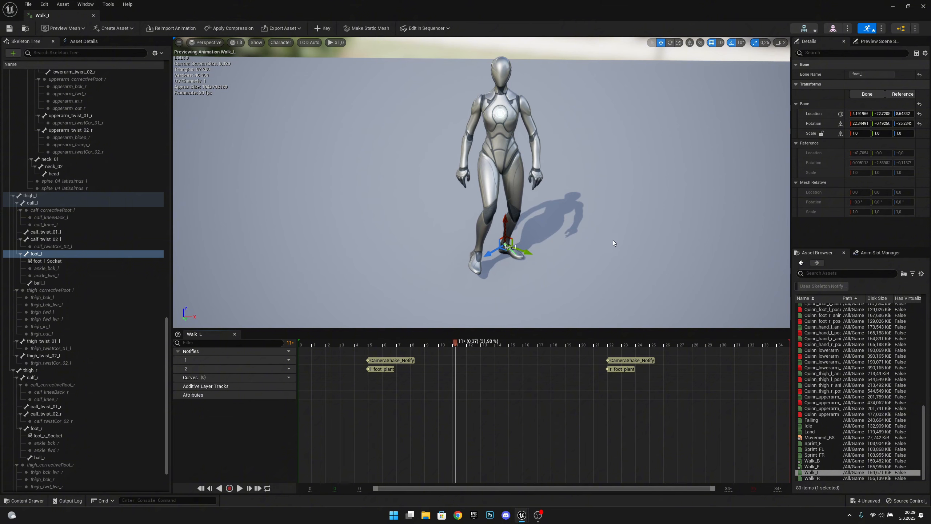
drag(458, 343, 465, 343)
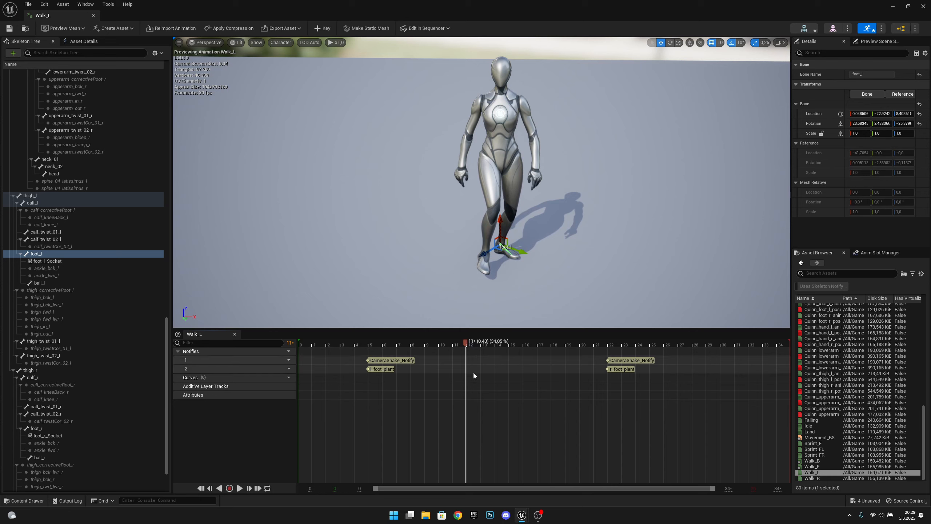
scroll(470, 353, up, 8)
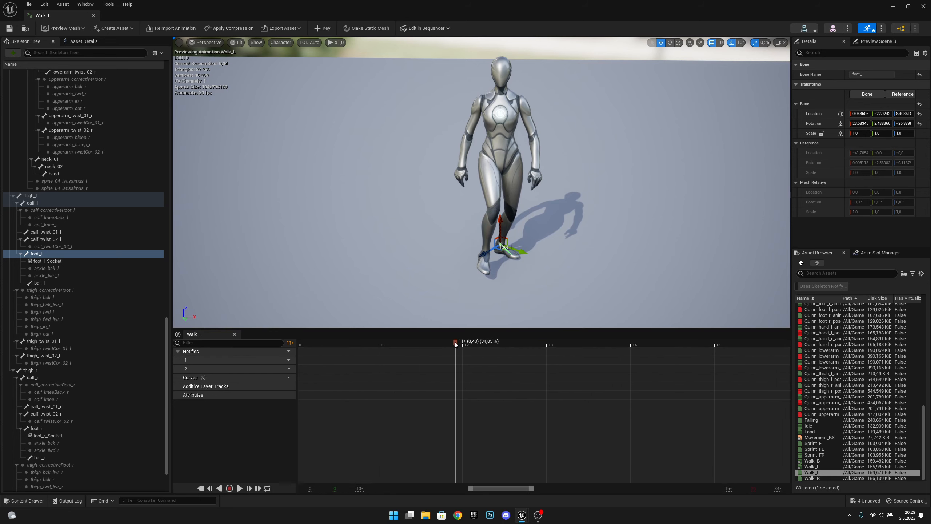
drag(457, 342, 457, 342)
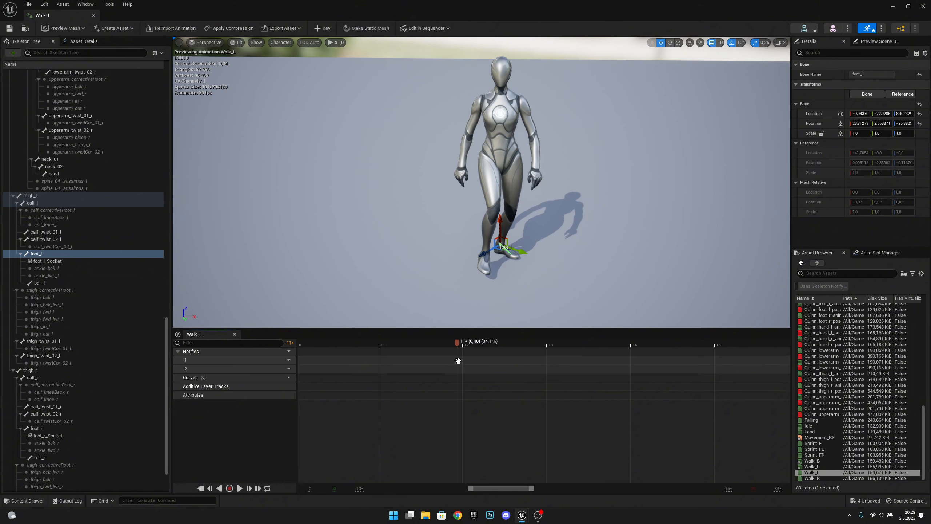
Add the existing L sync marker on notify track 1 of Walk_L at the playhead.
right_click(458, 359)
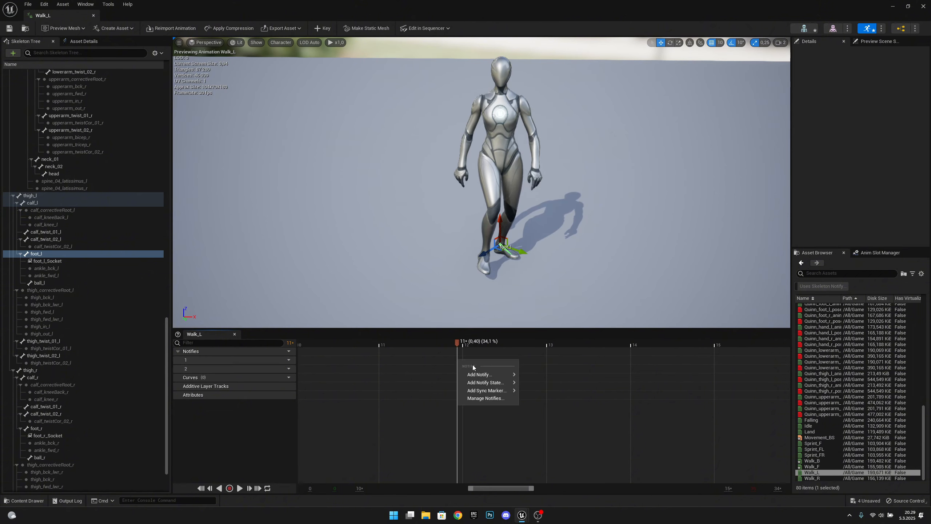
mouse_move(487, 390)
mouse_move(574, 409)
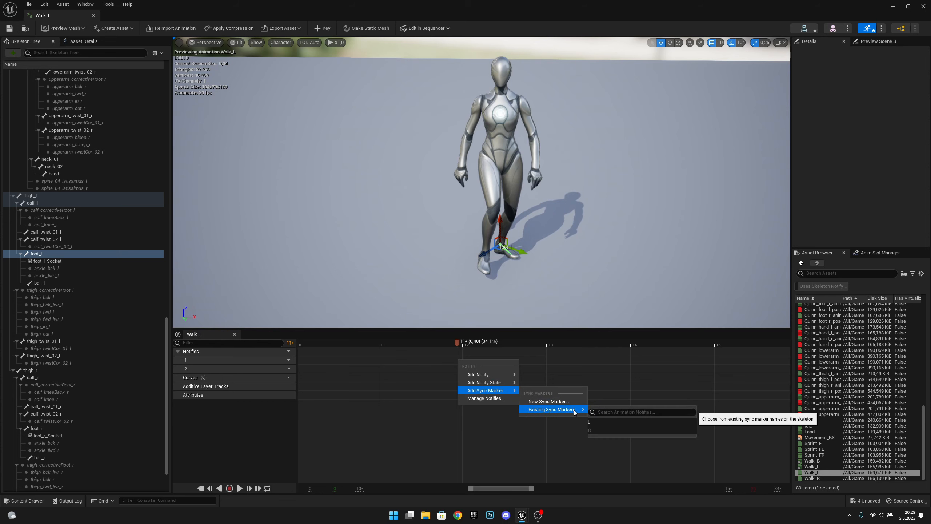
click(602, 421)
Select the foot_r bone and scrub Walk_L to about 70.7 %, where its world X location is closest to zero.
ctrl+scroll(485, 382, down, 1)
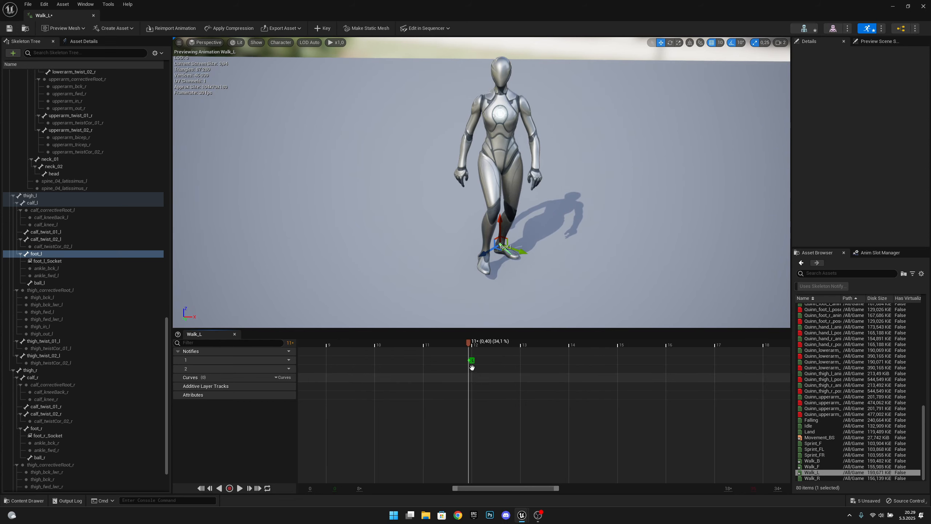
mouse_move(470, 362)
mouse_down()
mouse_move(459, 343)
mouse_move(514, 349)
mouse_up()
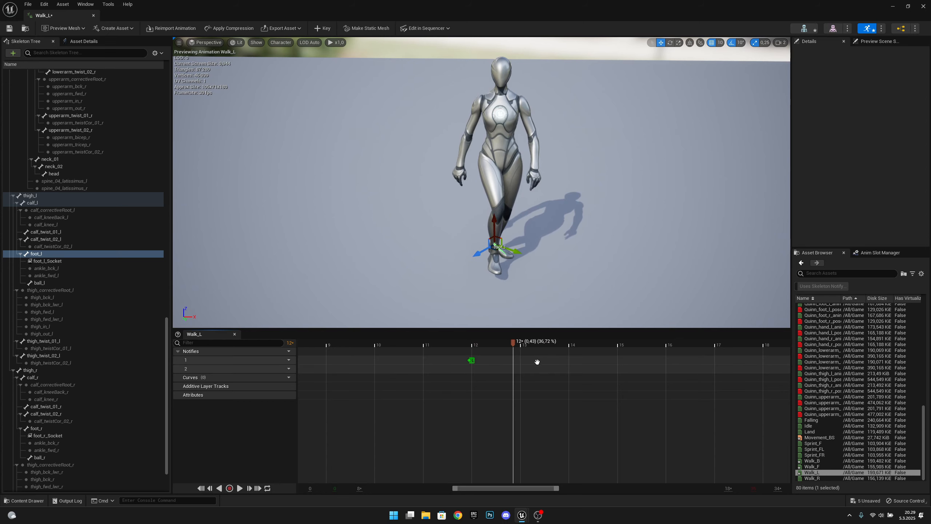
ctrl+scroll(552, 368, down, 5)
drag(511, 489, 610, 493)
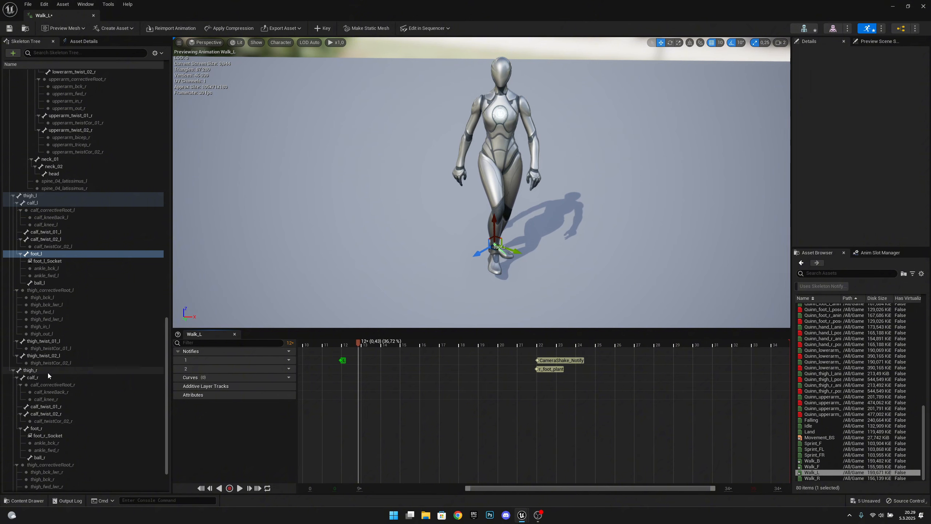
click(45, 429)
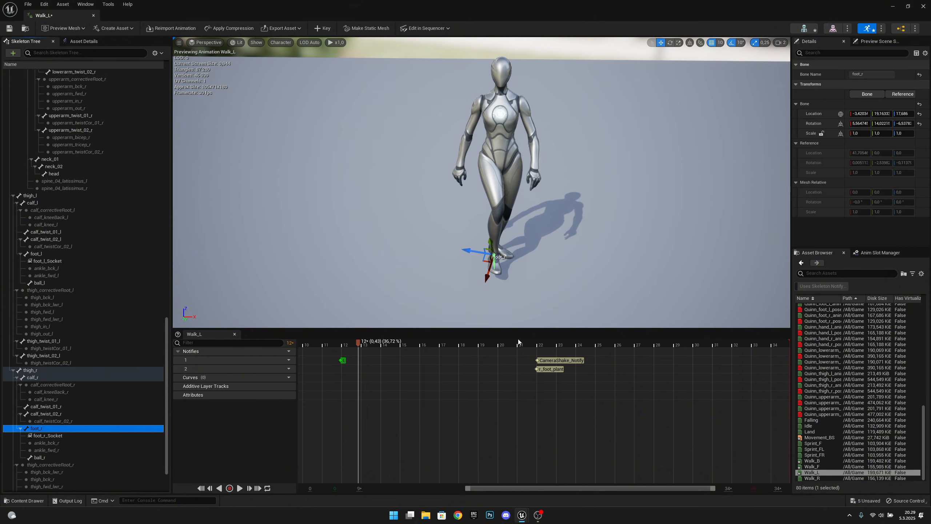
drag(518, 340, 592, 345)
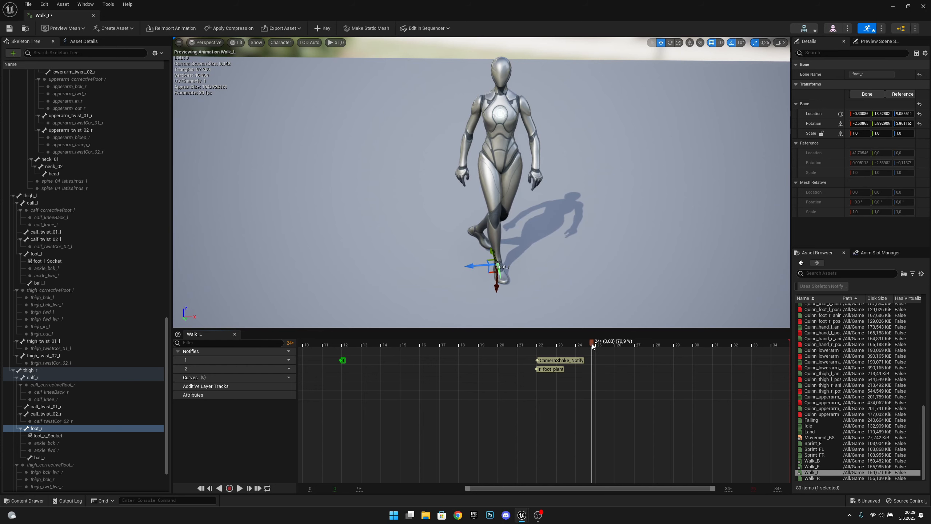
ctrl+scroll(588, 357, up, 9)
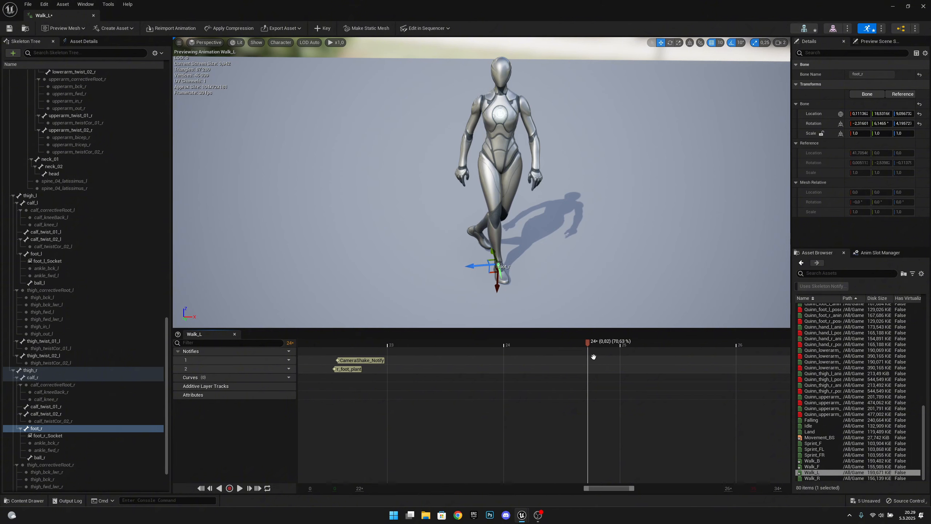
drag(589, 345, 589, 342)
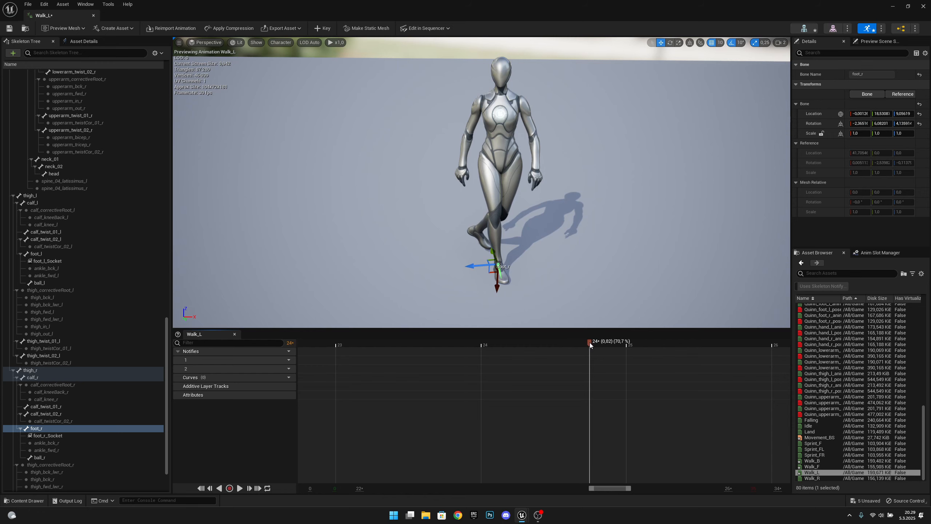
Add the existing R sync marker on notify track 1 of Walk_L at the playhead.
click(590, 358)
right_click(590, 357)
mouse_move(623, 390)
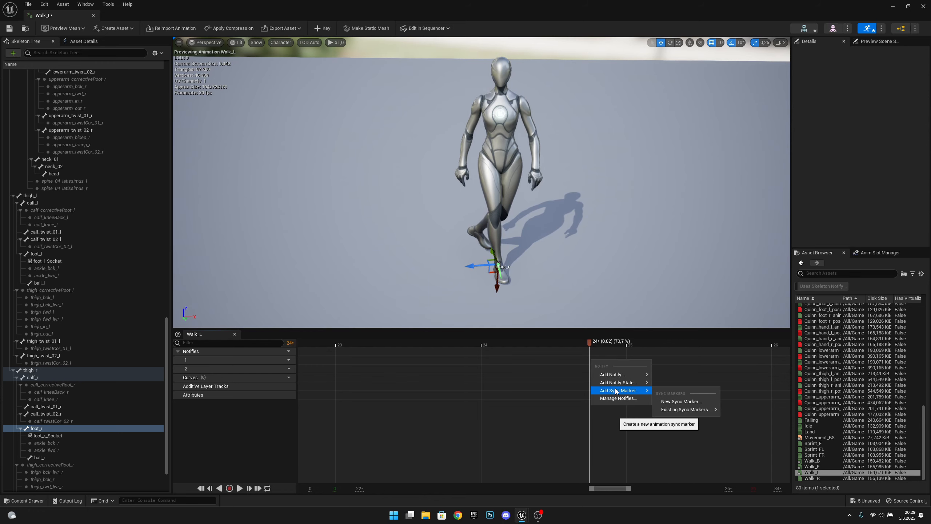
mouse_move(691, 409)
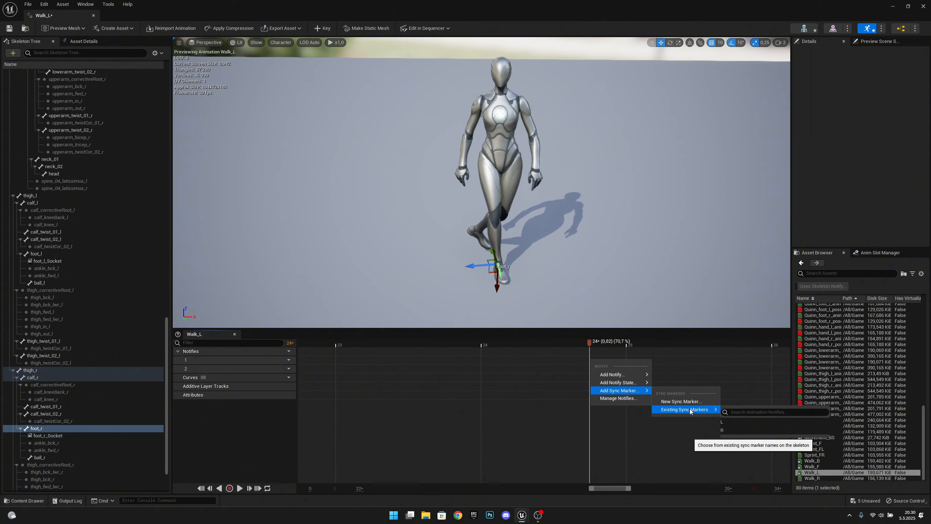
click(735, 429)
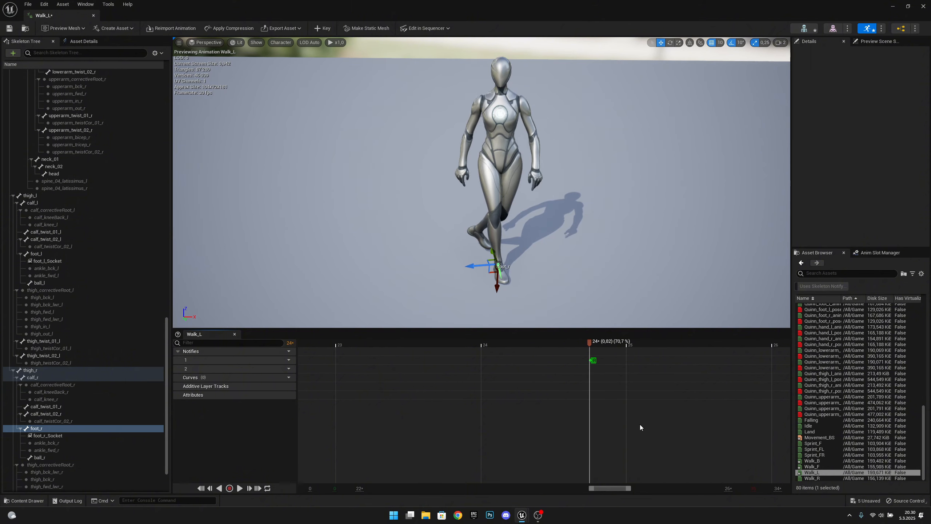
Open the Walk_R animation and select its foot_r bone.
click(816, 478)
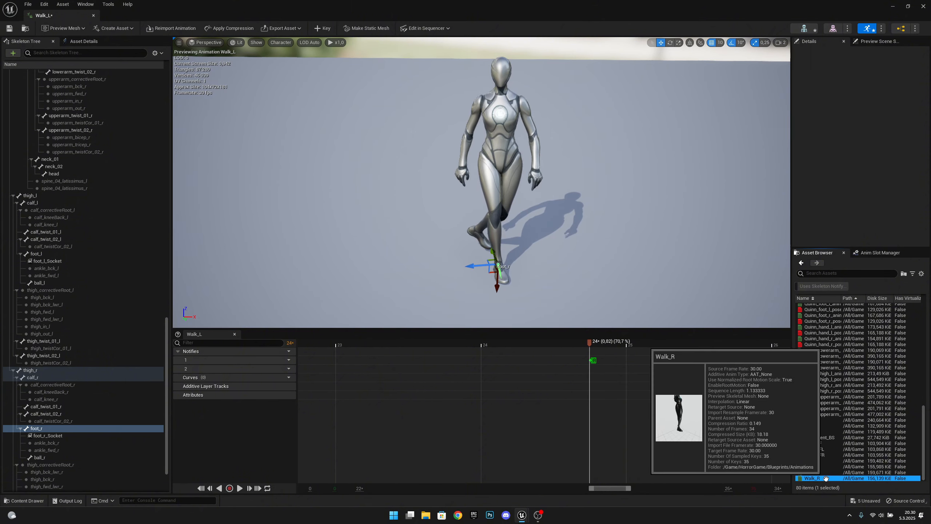
click(47, 435)
click(47, 428)
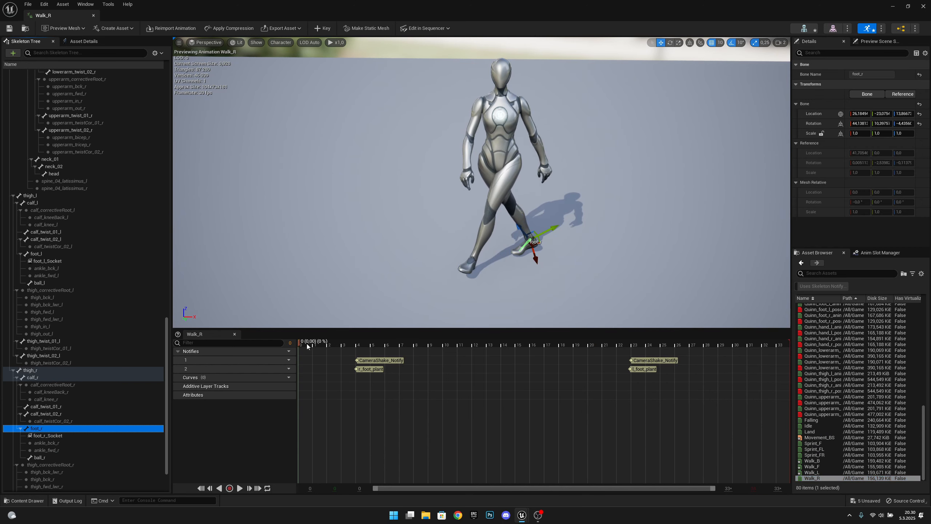
Scrub Walk_R to about 28.4 %, where foot_r's world X location is closest to zero, and add the existing R sync marker on notify track 1.
drag(307, 344, 467, 345)
scroll(430, 355, up, 4)
scroll(430, 358, up, 3)
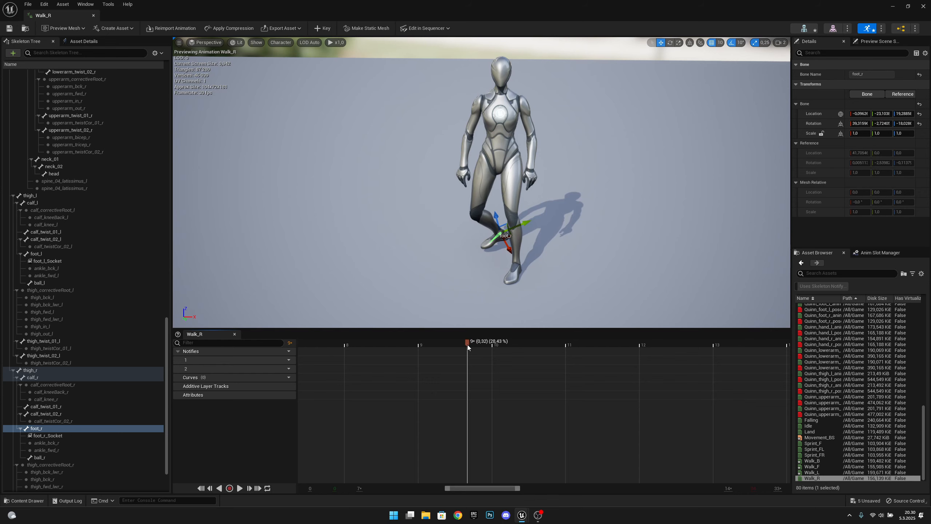
right_click(469, 363)
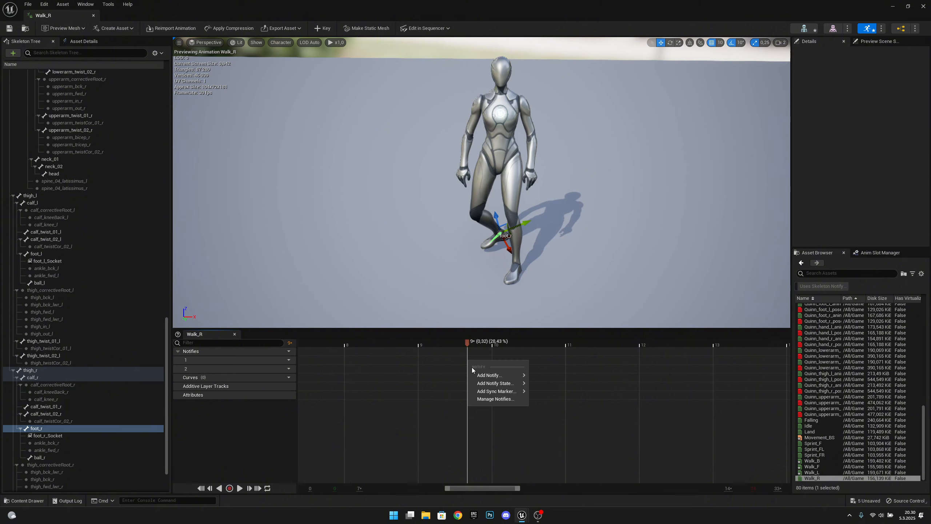
mouse_move(488, 392)
mouse_move(579, 411)
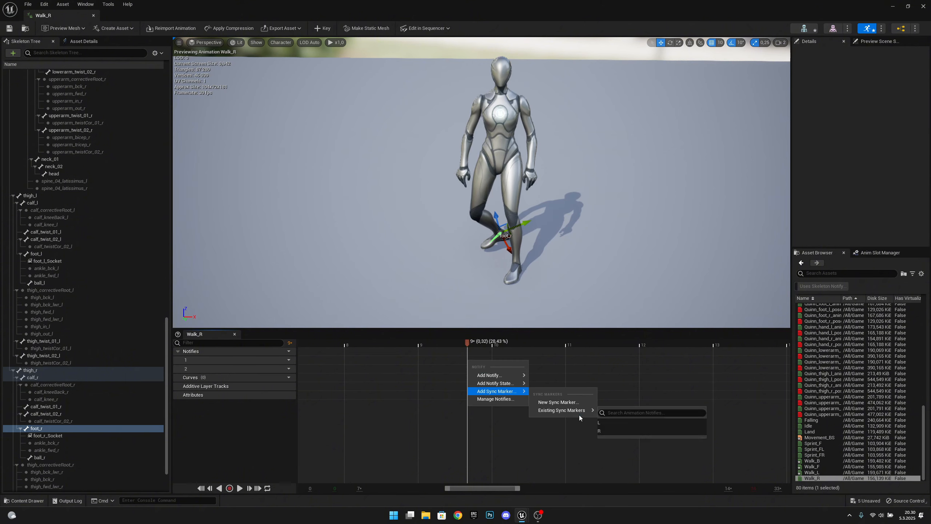
click(609, 429)
scroll(536, 386, down, 6)
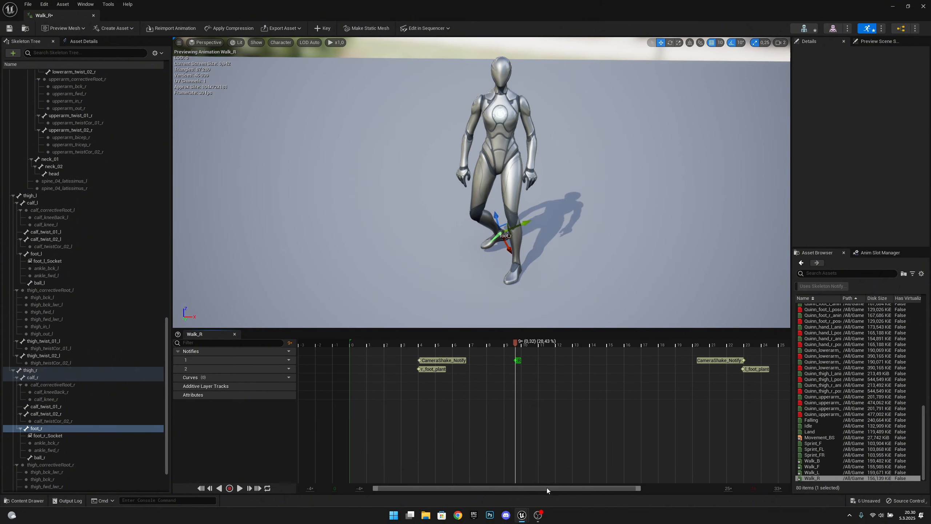
Select the foot_l bone and scrub Walk_R to about 86 %, where its world X location is closest to zero.
drag(584, 493, 624, 492)
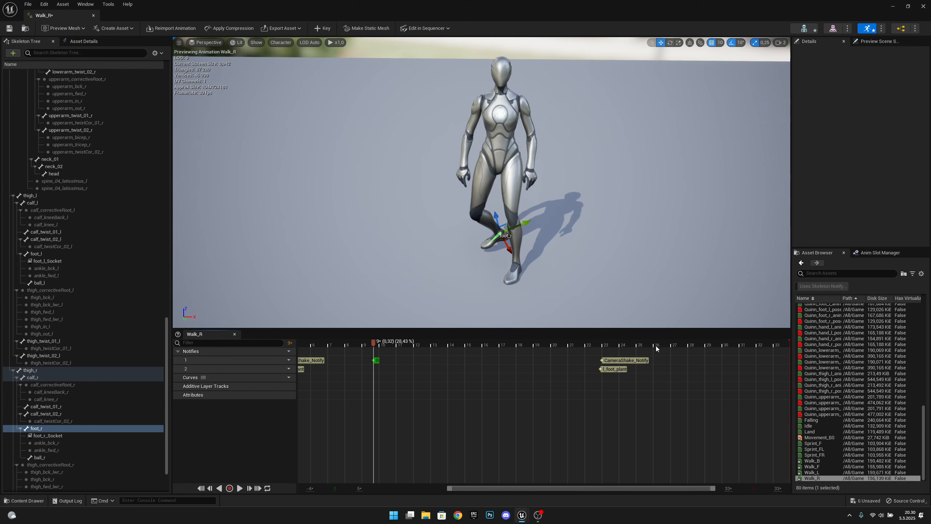
click(676, 346)
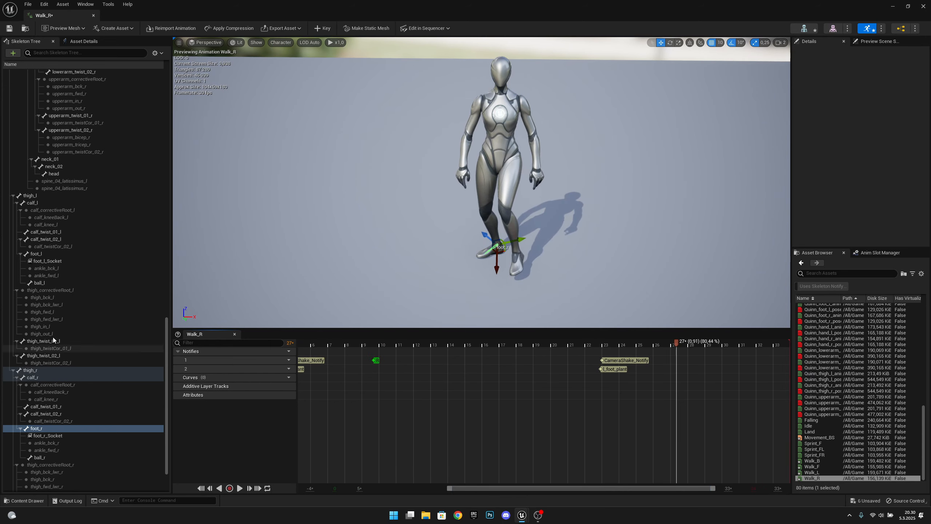
click(53, 254)
drag(676, 342, 709, 351)
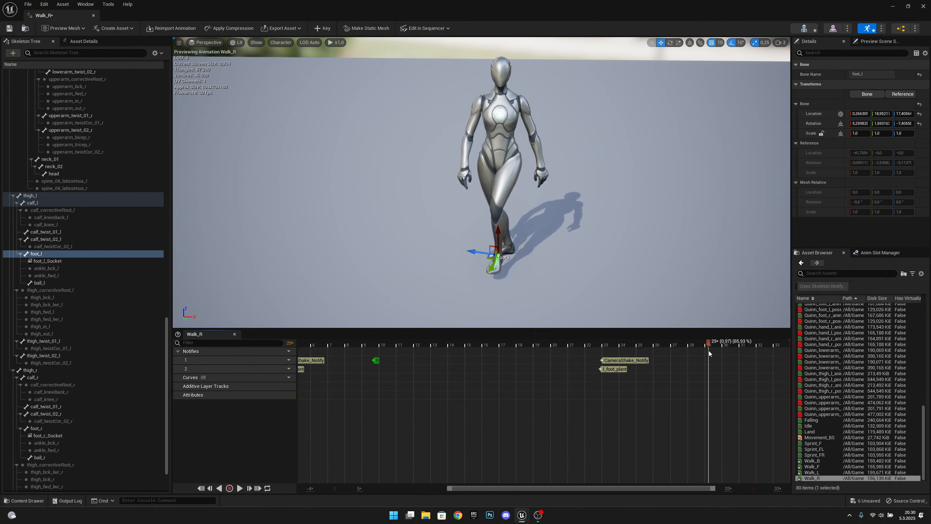
scroll(708, 360, up, 5)
scroll(708, 358, up, 5)
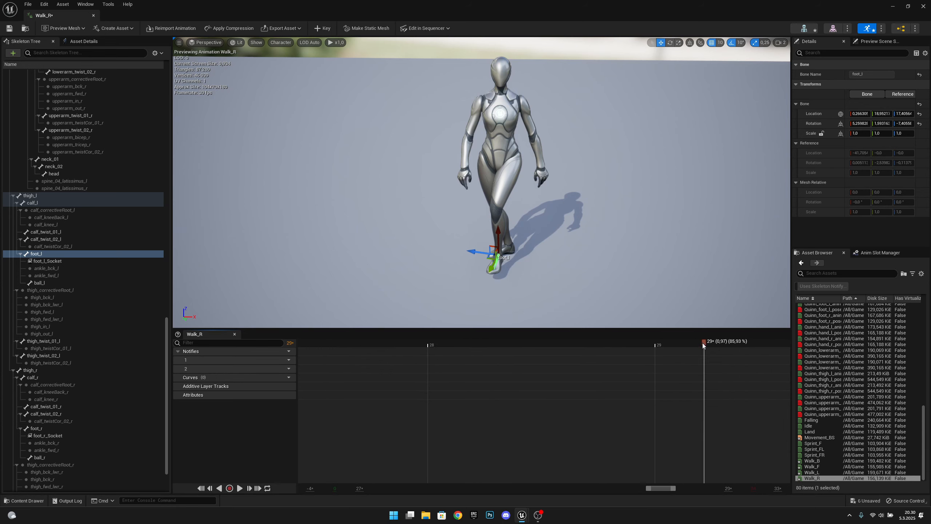
mouse_move(704, 343)
mouse_down()
mouse_move(713, 347)
mouse_move(634, 345)
mouse_move(710, 348)
mouse_up()
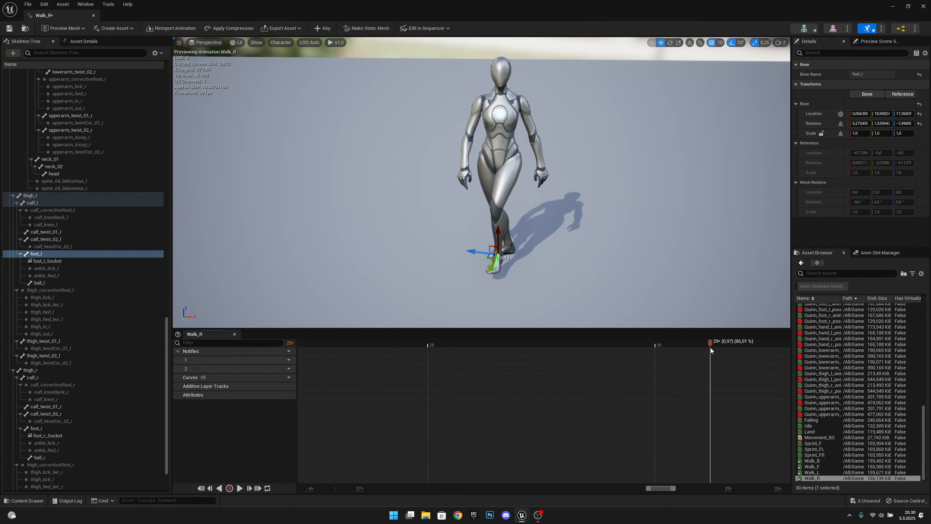
Add the existing L sync marker on notify track 1 of Walk_R at the playhead.
right_click(711, 359)
mouse_move(744, 391)
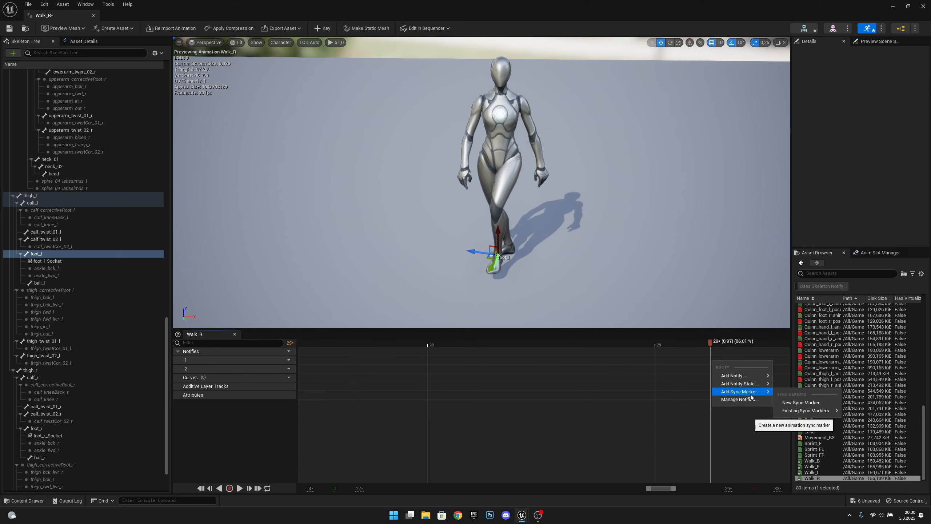
mouse_move(776, 411)
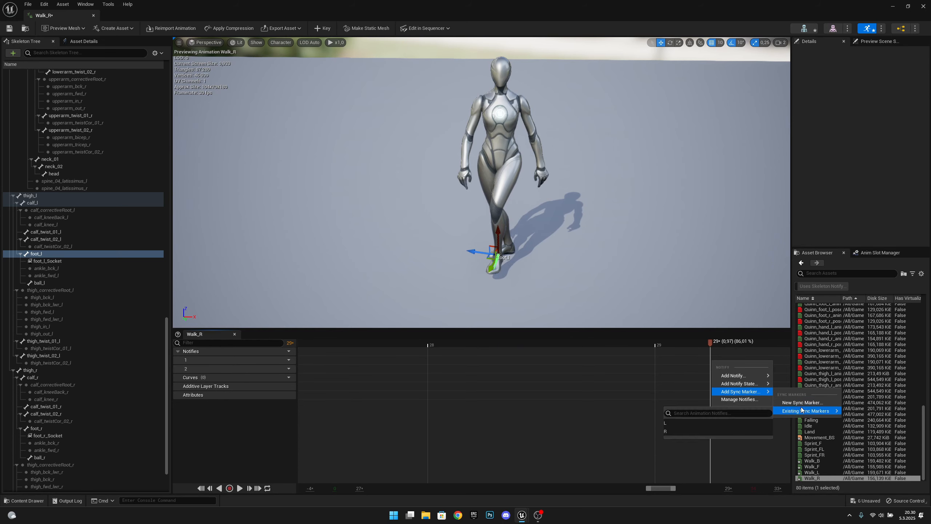
click(703, 422)
scroll(535, 391, down, 5)
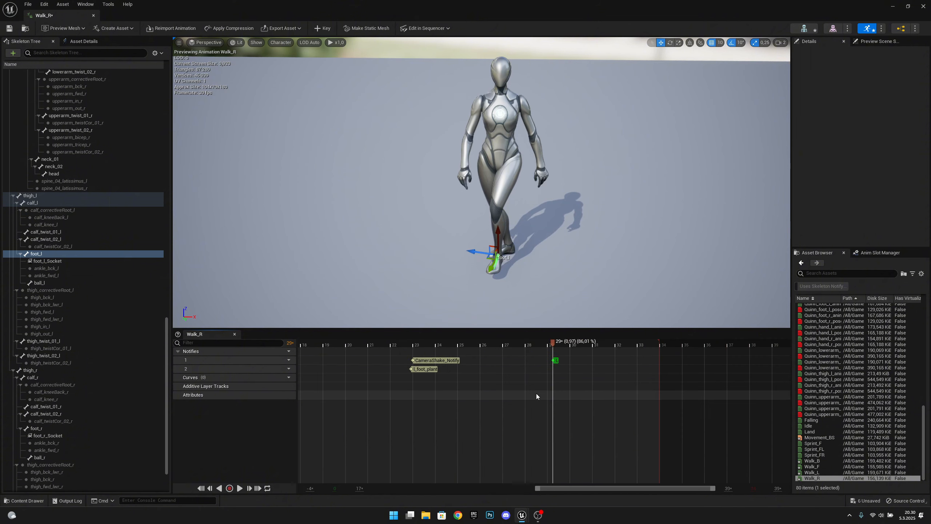
drag(572, 489, 476, 485)
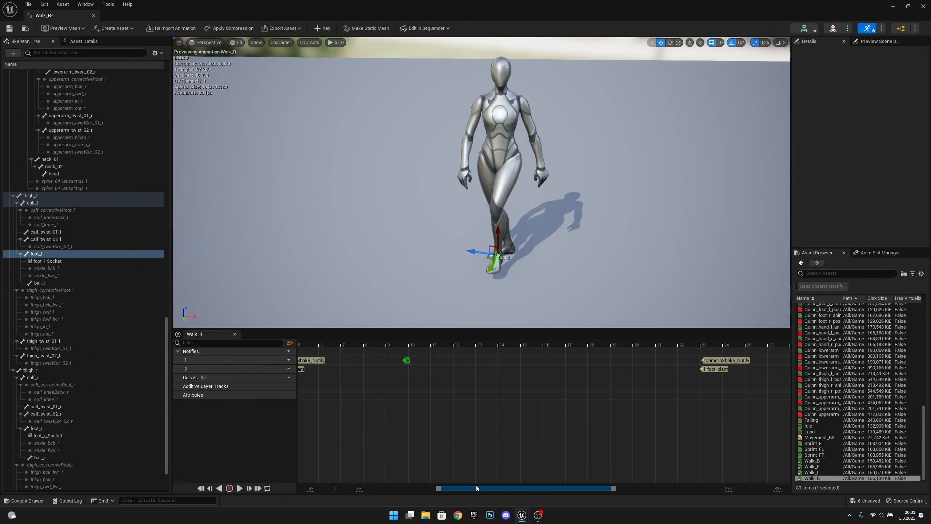
scroll(514, 400, down, 3)
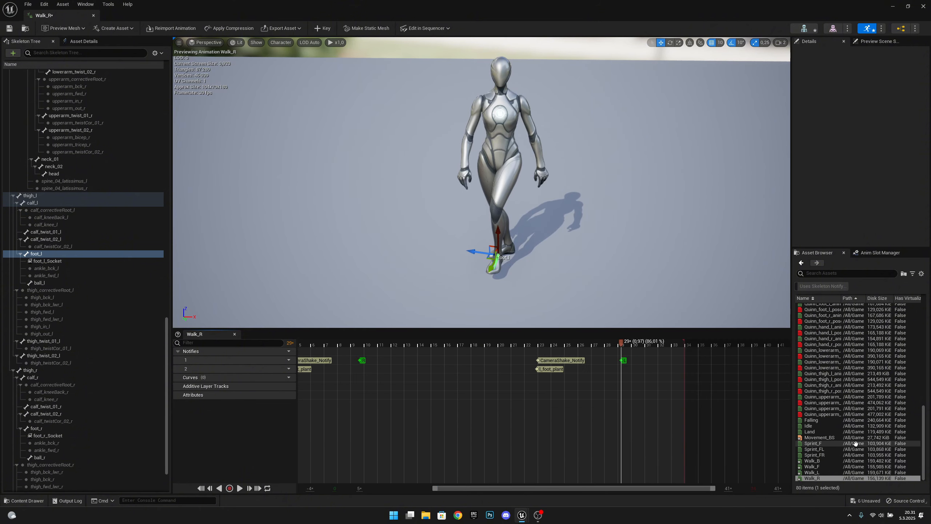
Save all modified animation assets.
mouse_move(835, 443)
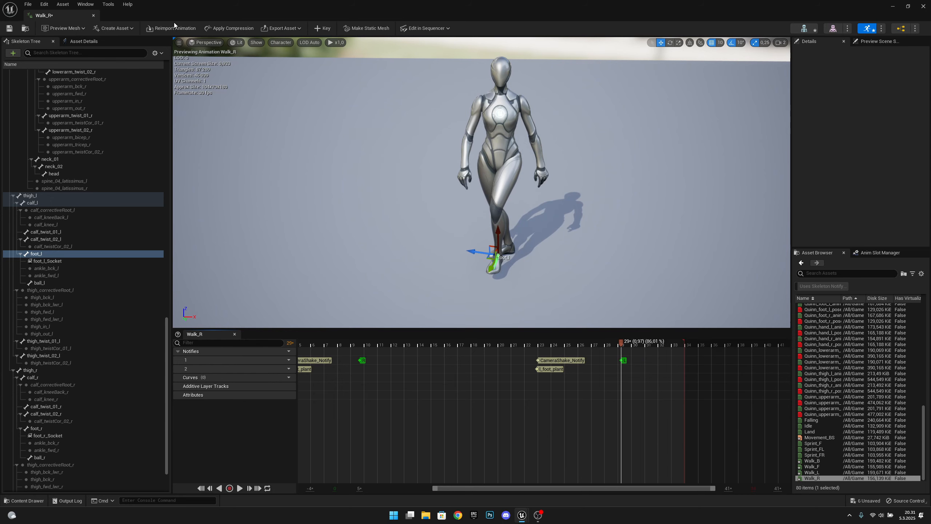
click(28, 4)
click(70, 37)
Open the Sprint_F animation and scrub to about 12.4 %, where the foot_l bone's world Y location is closest to zero.
double_click(825, 443)
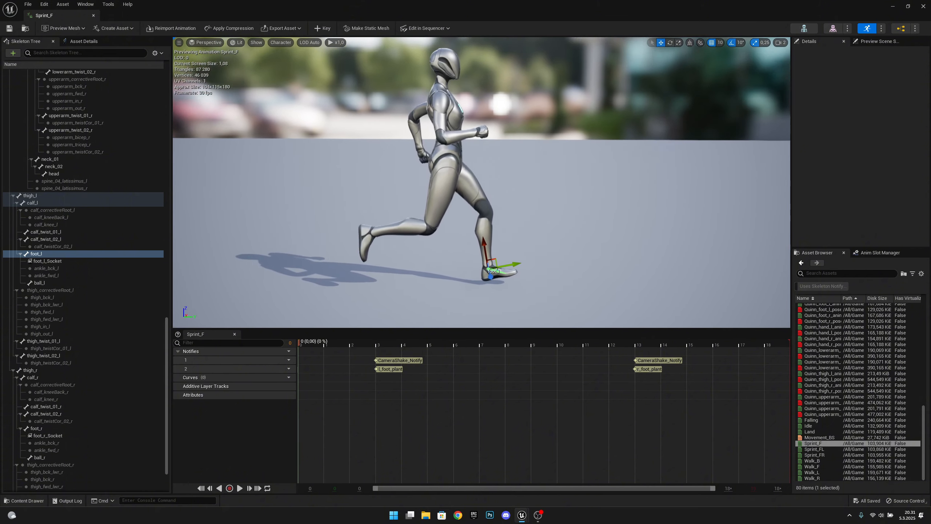
click(49, 255)
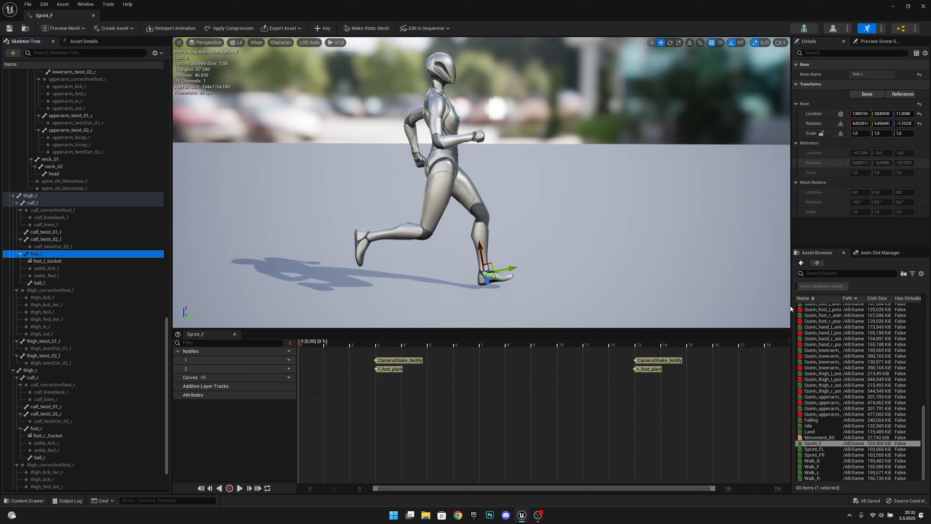
drag(301, 343, 361, 348)
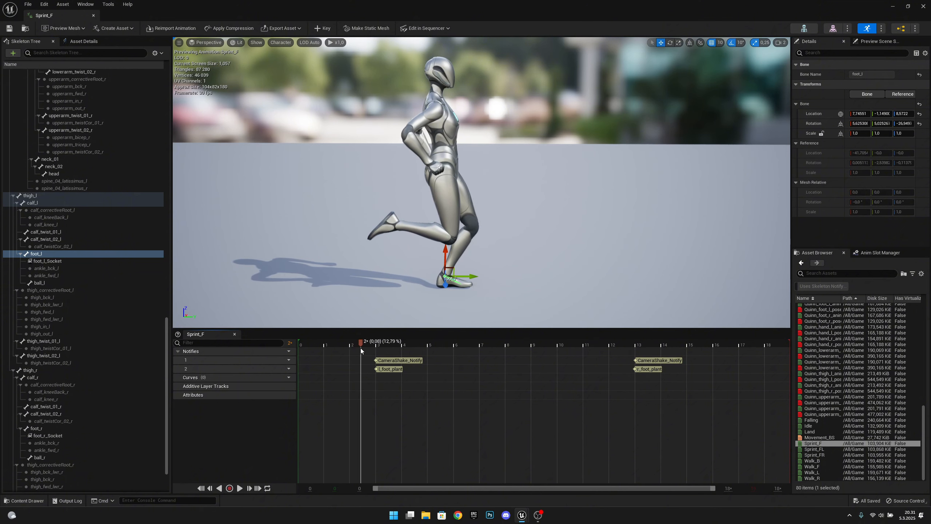
scroll(359, 349, up, 5)
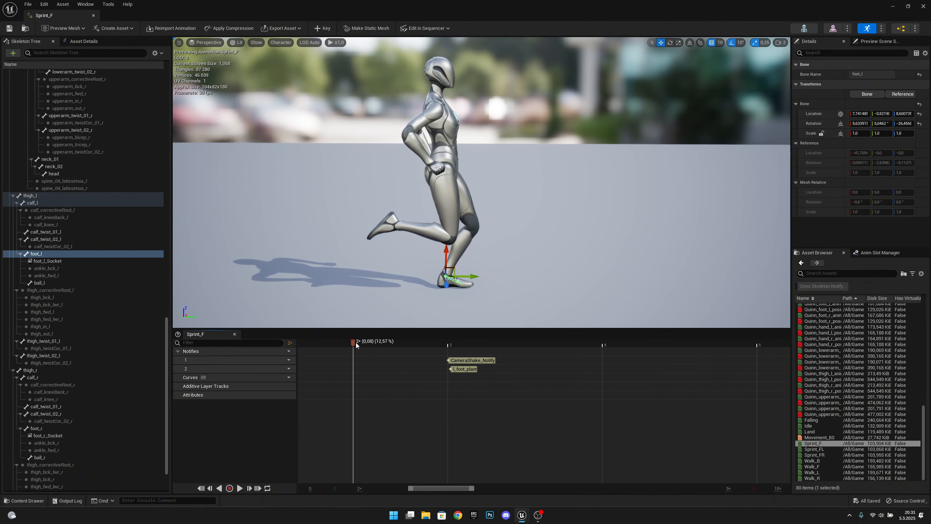
drag(352, 343, 347, 342)
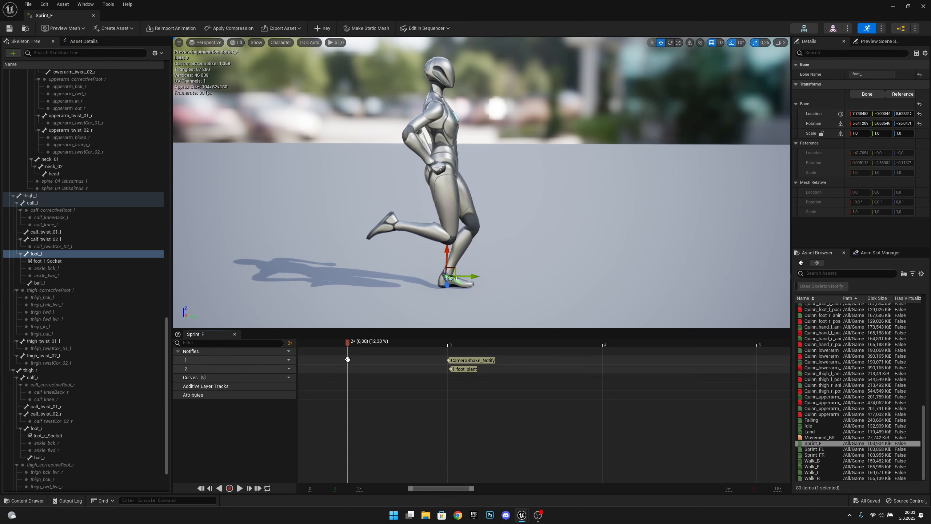
Add the existing L sync marker on notify track 1 of Sprint_F at the playhead.
right_click(347, 360)
mouse_move(377, 391)
mouse_move(441, 410)
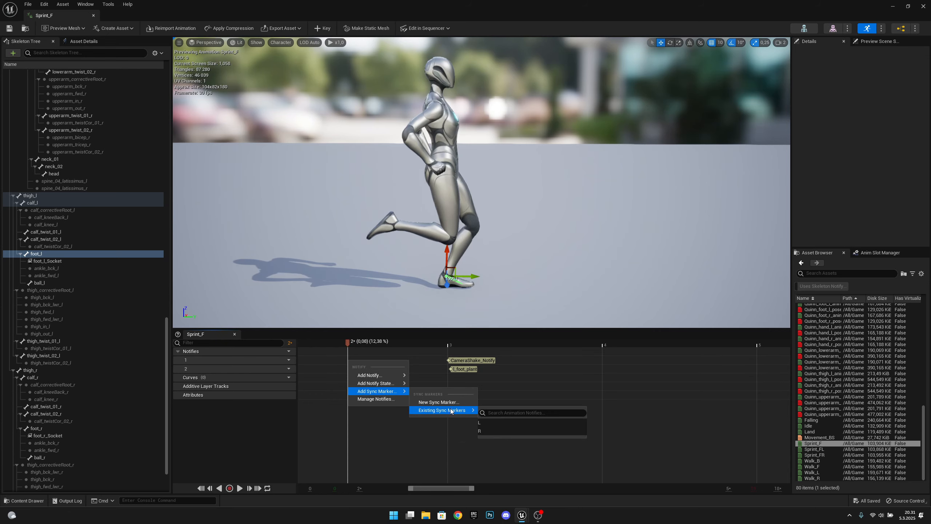
click(519, 423)
scroll(504, 424, down, 5)
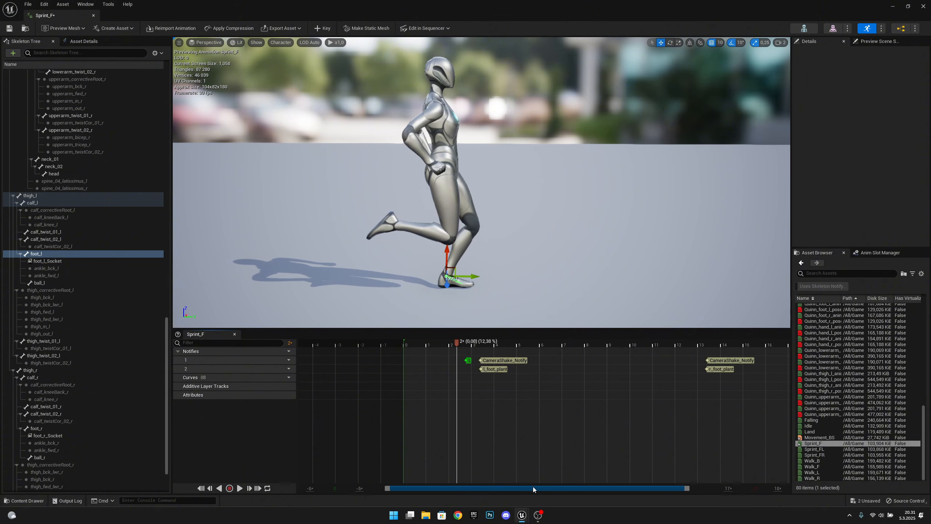
Select the foot_r bone and scrub Sprint_F to about 65.05 %, where its world Y location is closest to zero.
drag(533, 486, 558, 486)
drag(643, 342, 632, 342)
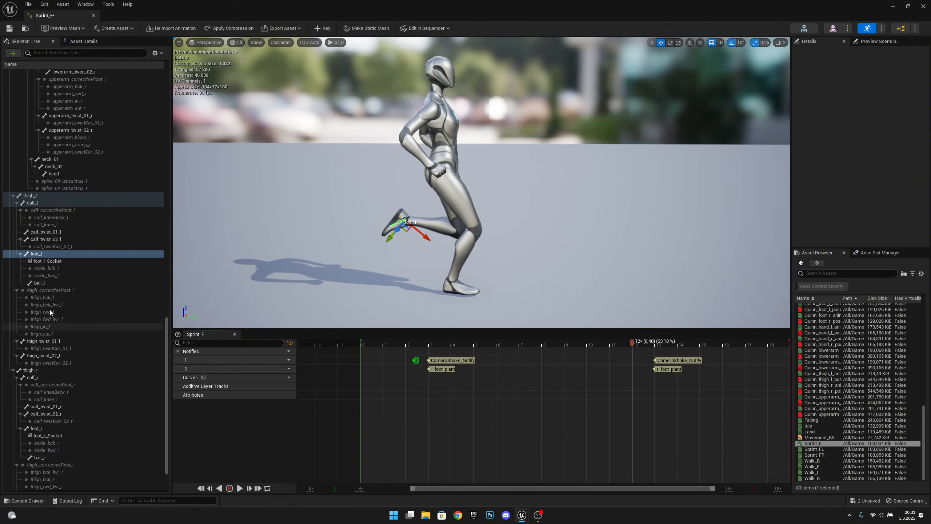
click(36, 428)
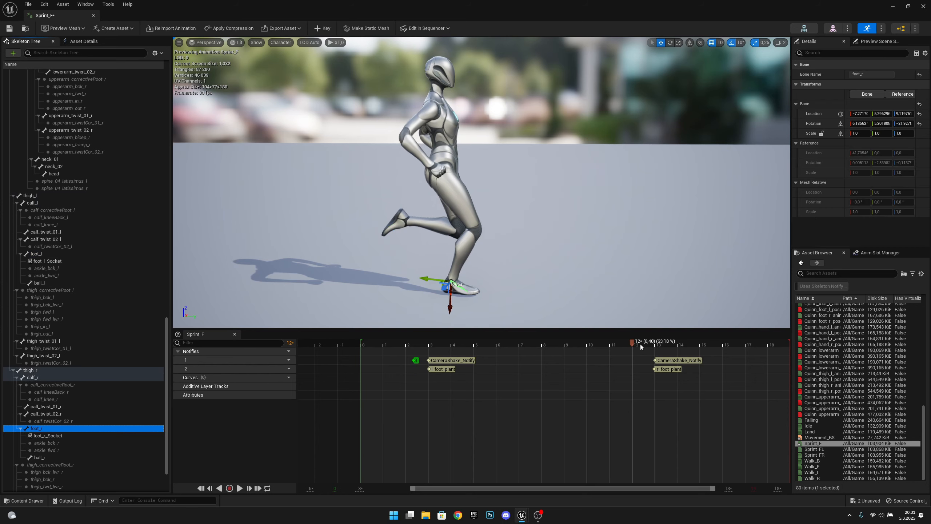
drag(633, 343, 642, 342)
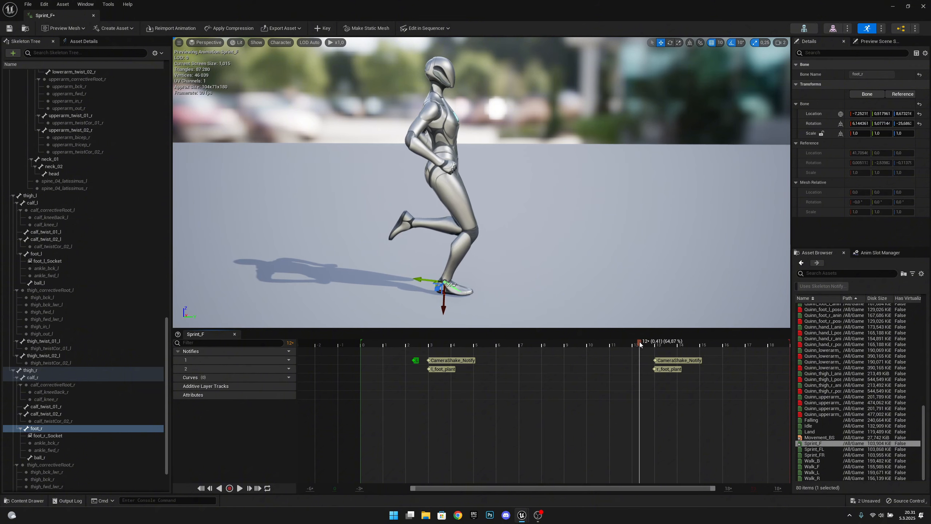
ctrl+scroll(646, 355, up, 5)
ctrl+scroll(641, 354, up, 3)
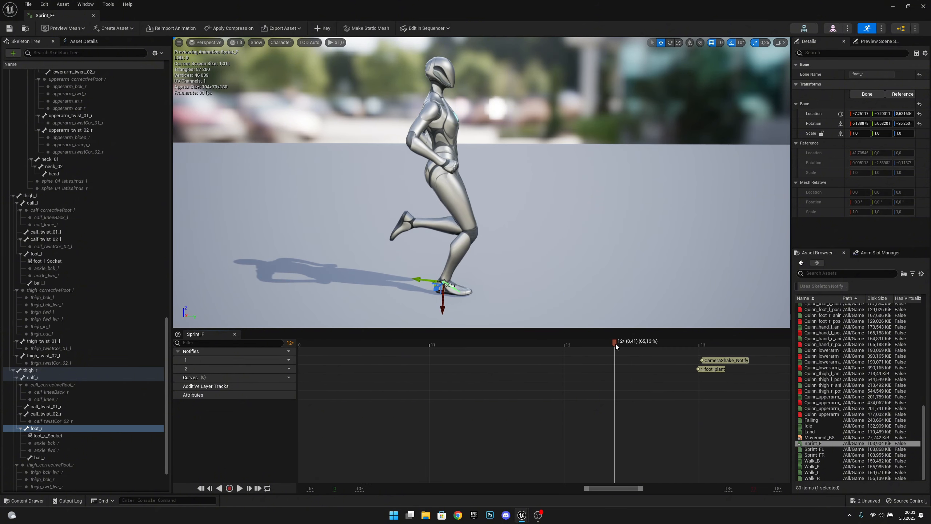
drag(613, 343, 613, 343)
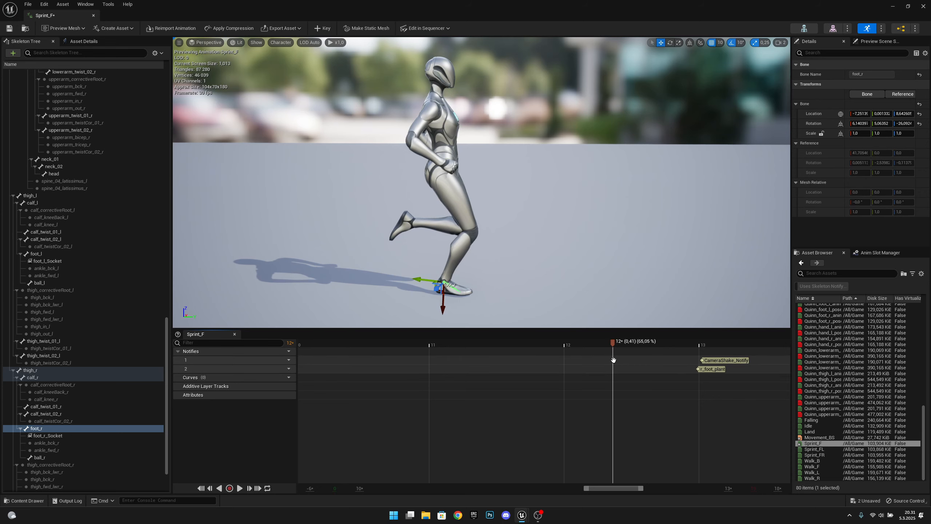
Add the existing R sync marker on notify track 1 of Sprint_F at the playhead.
right_click(613, 359)
mouse_move(638, 392)
mouse_move(703, 411)
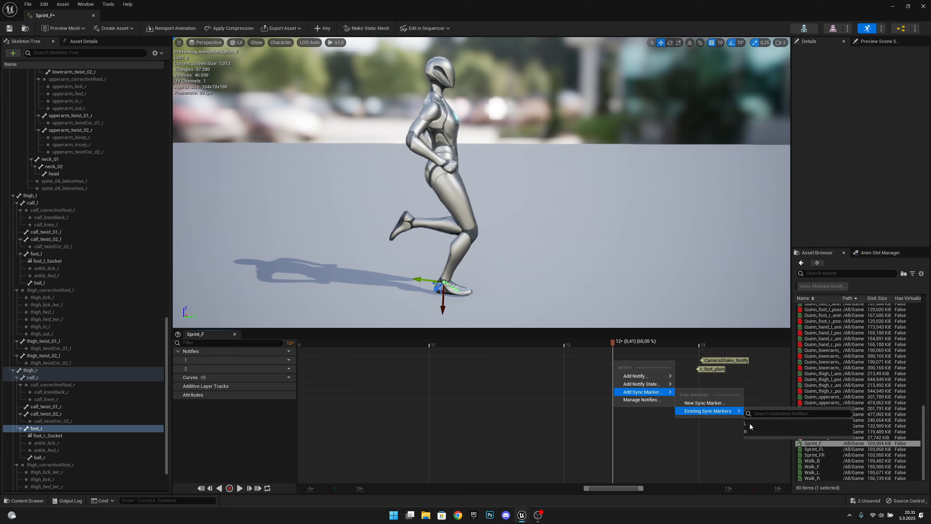
click(763, 435)
ctrl+scroll(536, 431, down, 6)
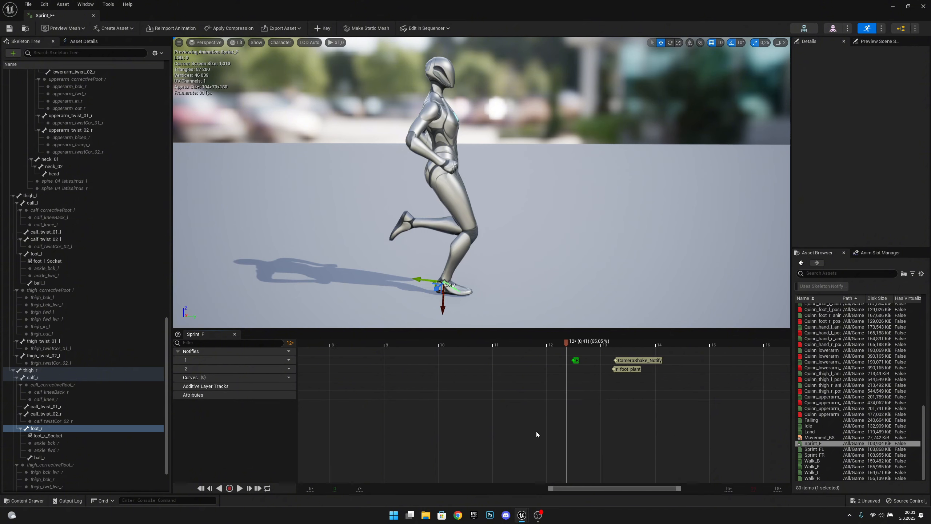
Open the Sprint_FL animation and scrub to about 65.04 %, where the foot_r bone's world Y location is closest to zero.
double_click(832, 450)
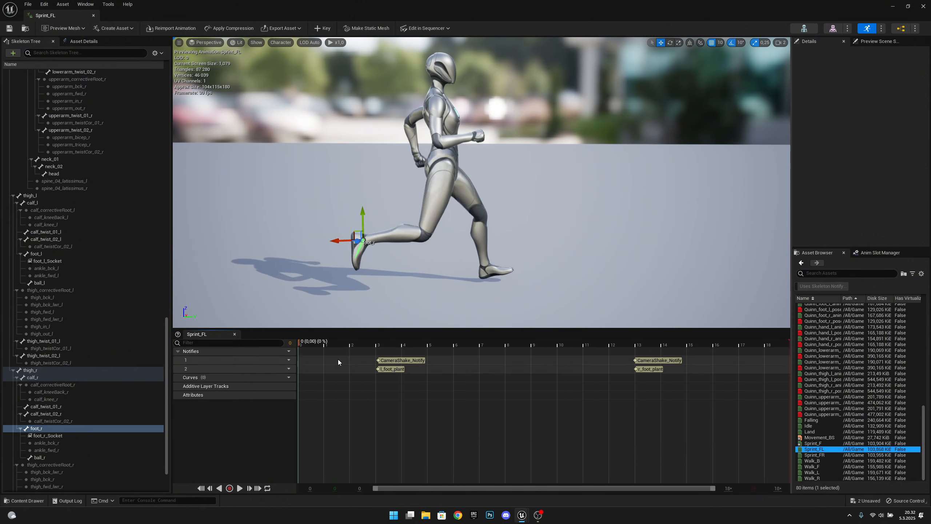
click(37, 428)
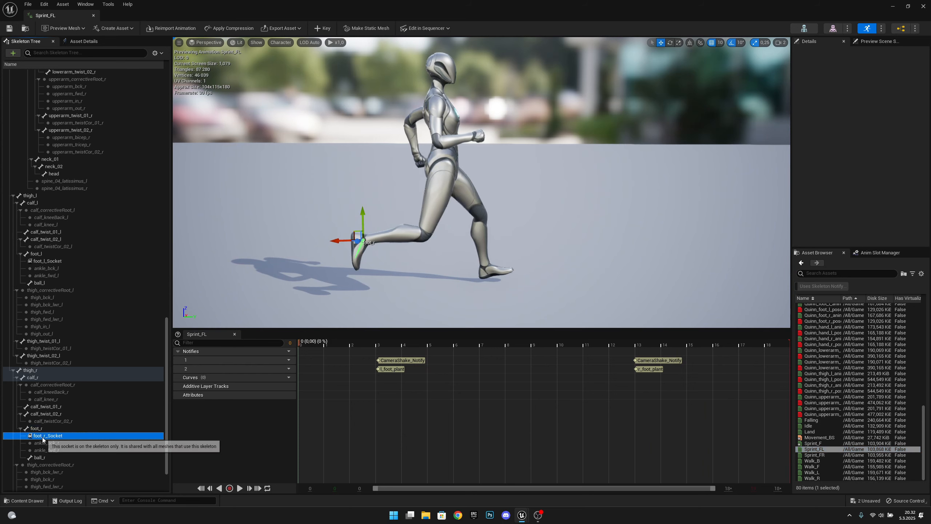
drag(369, 345, 618, 354)
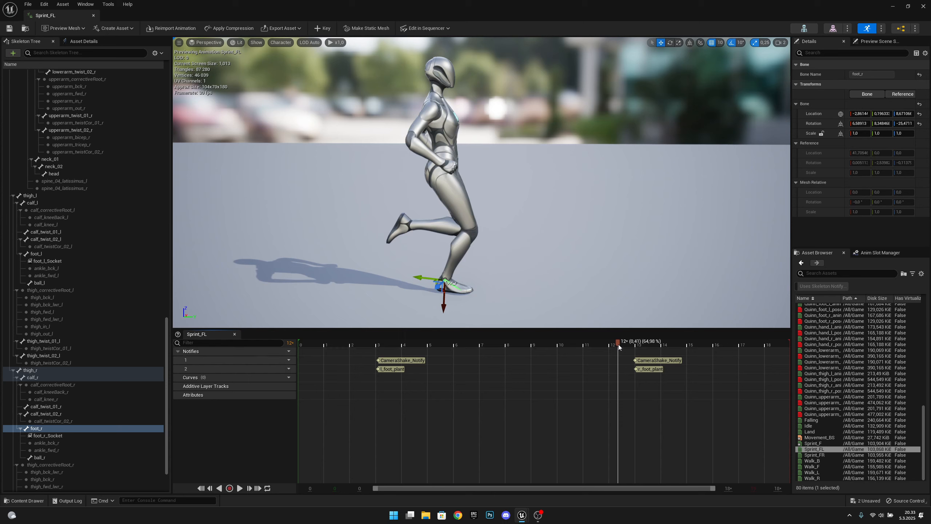
drag(620, 344, 621, 344)
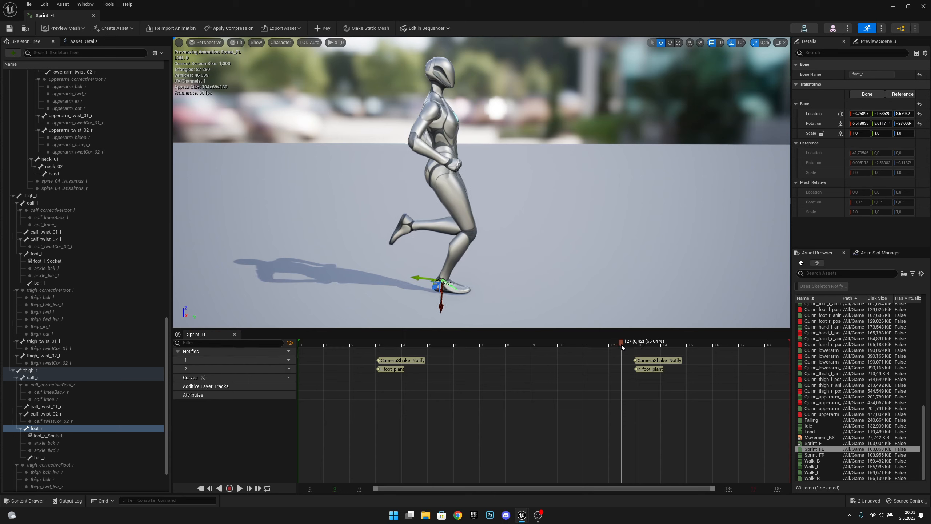
scroll(623, 356, up, 8)
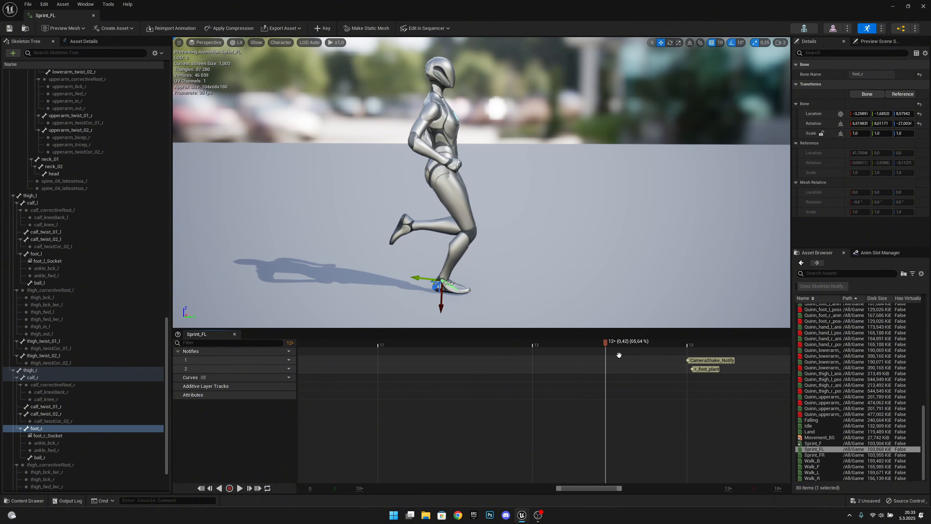
drag(604, 344, 588, 339)
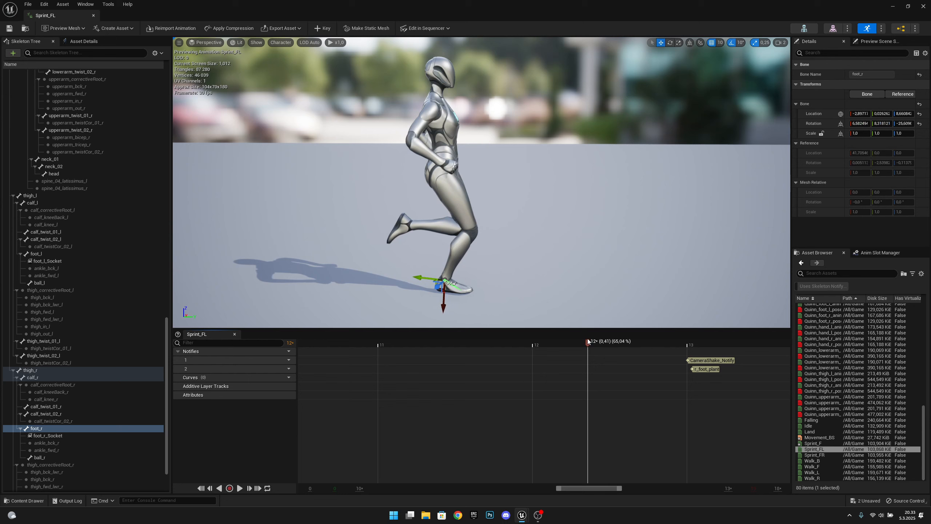
Add the existing R sync marker on notify track 1 of Sprint_FL at the playhead.
right_click(590, 361)
mouse_move(622, 395)
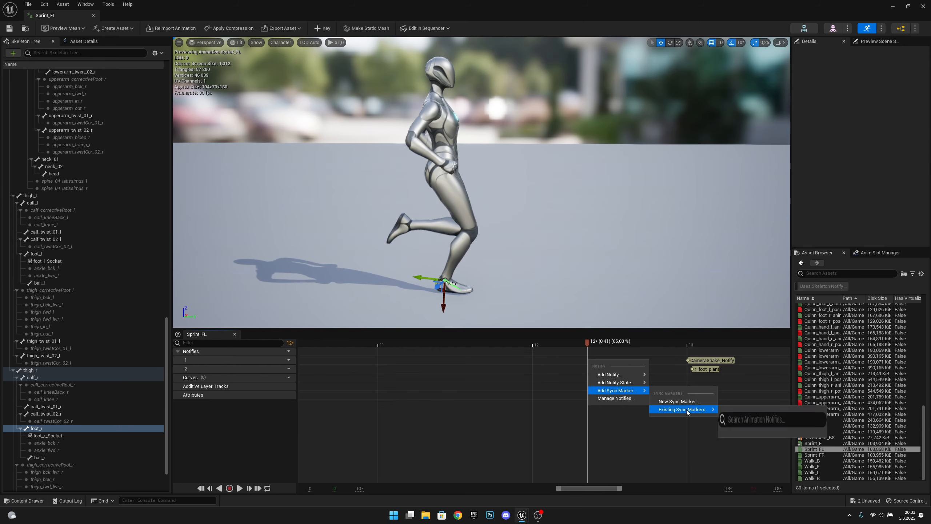
mouse_move(696, 409)
click(747, 426)
Select the foot_l bone and scrub Sprint_FL to about 12.44 %, where its world Y location is closest to zero.
scroll(498, 388, down, 2)
ctrl+scroll(498, 387, down, 6)
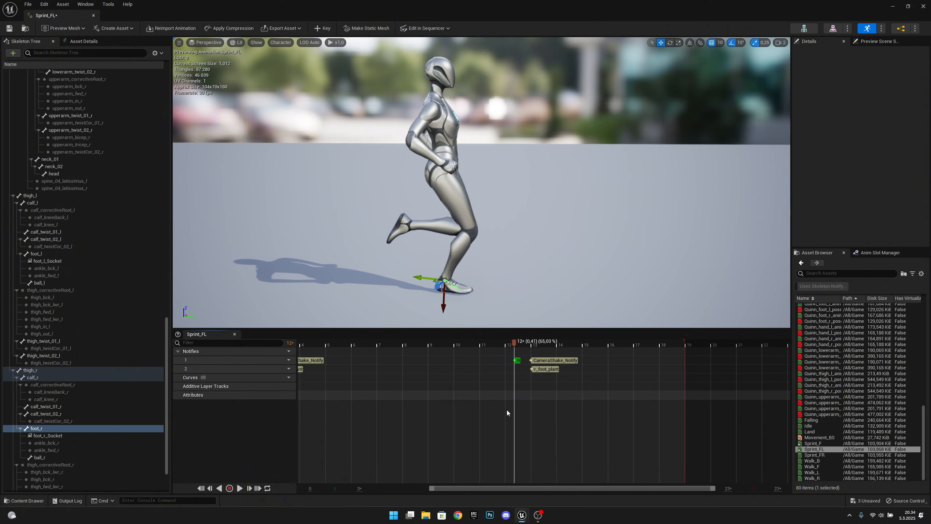
drag(538, 490, 475, 485)
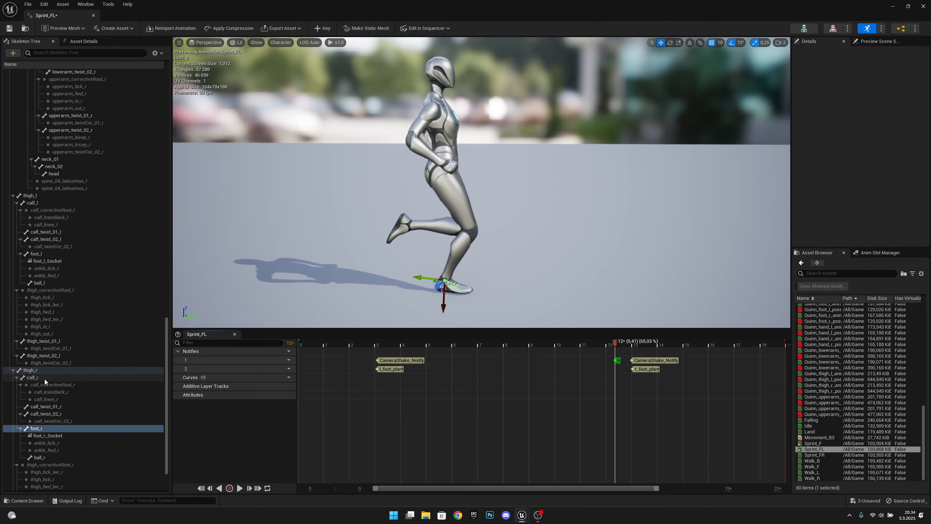
click(48, 253)
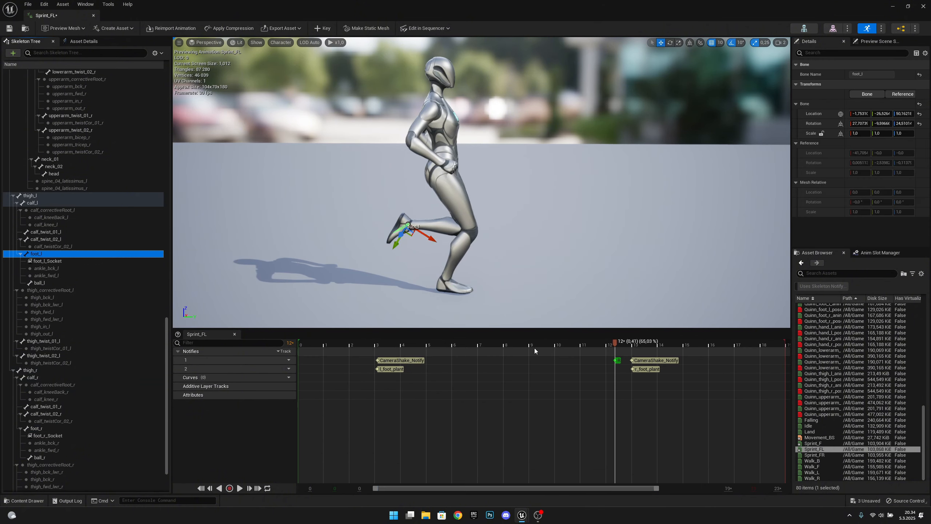
drag(534, 348, 387, 344)
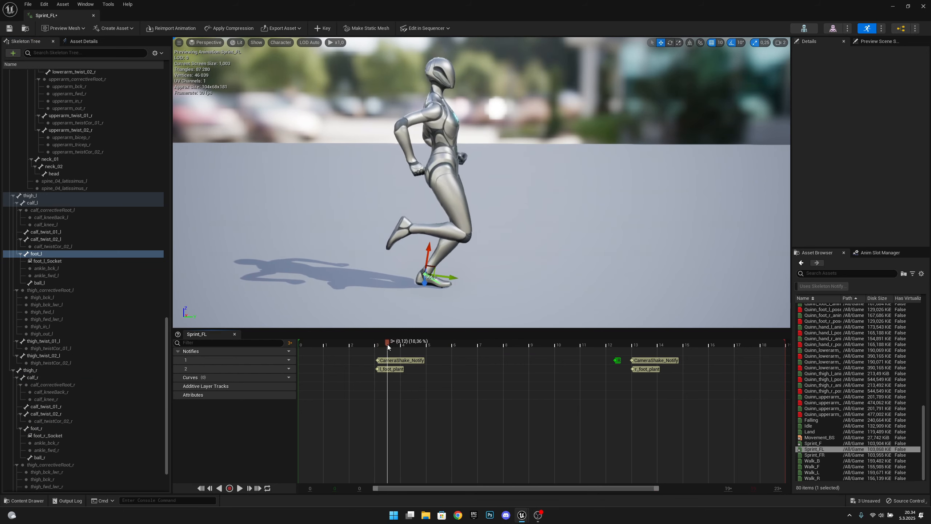
click(47, 254)
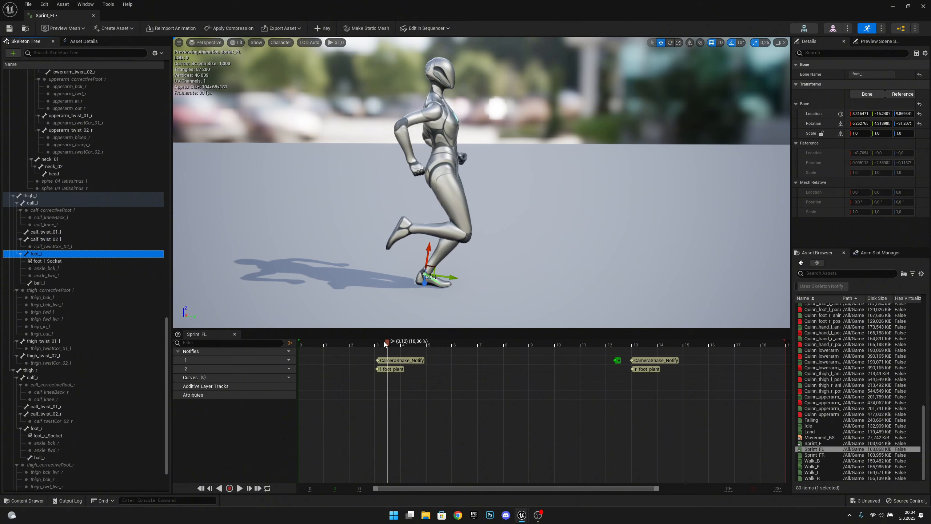
drag(385, 342, 361, 345)
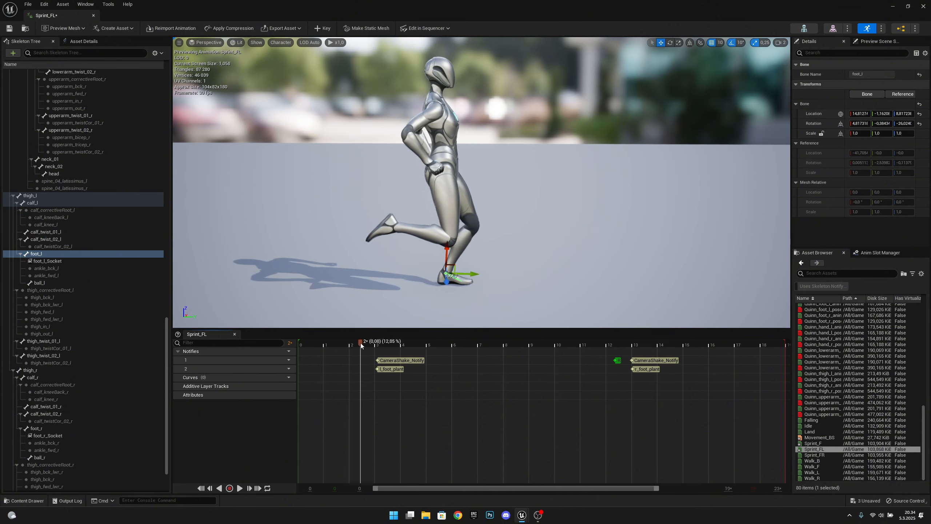
ctrl+scroll(359, 351, up, 10)
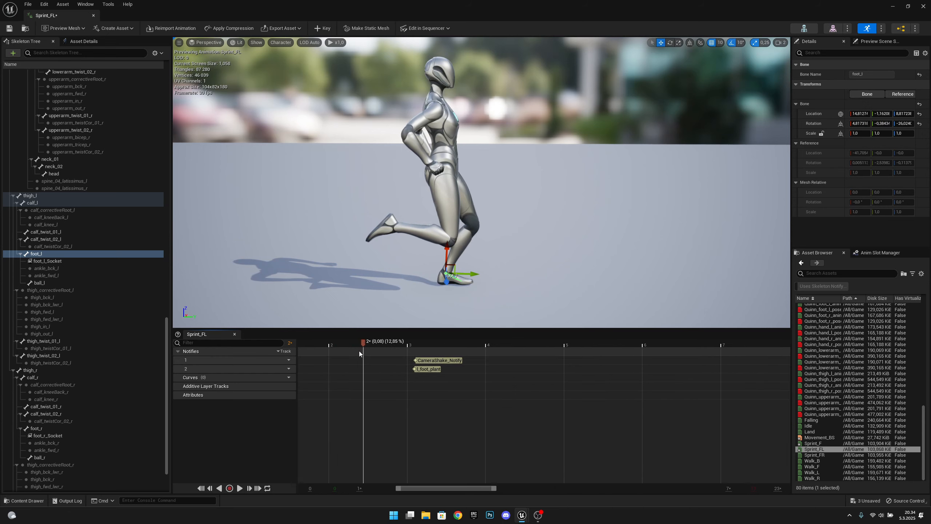
drag(375, 344, 354, 341)
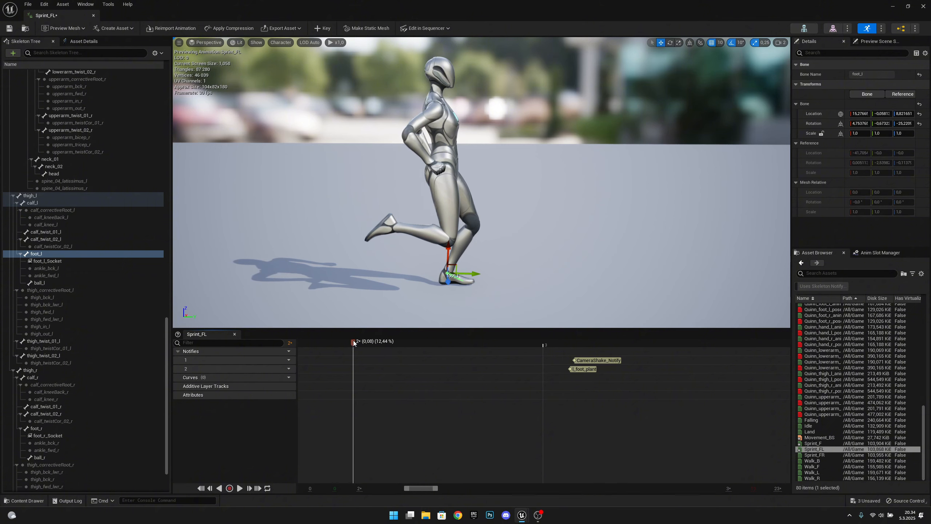
Add the existing L sync marker on notify track 1 of Sprint_FL at the playhead.
right_click(353, 361)
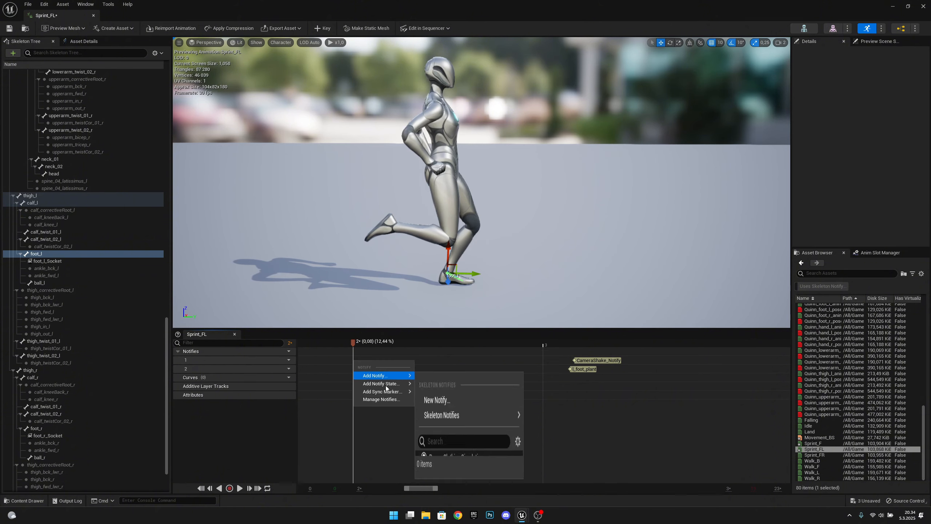
mouse_move(383, 391)
mouse_move(455, 412)
click(492, 421)
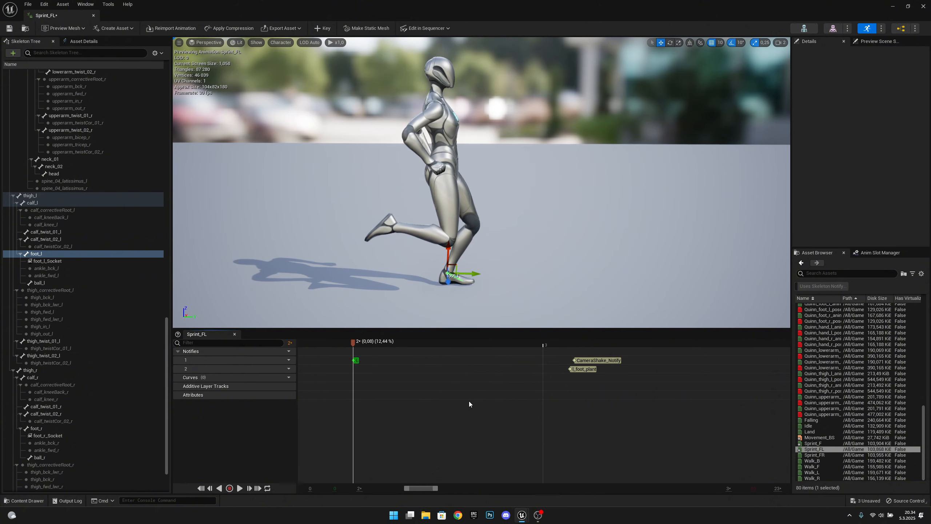
Open the Sprint_FR animation and scrub to about 12.36 %, where the foot_l bone's world Y location is closest to zero.
ctrl+scroll(469, 401, down, 3)
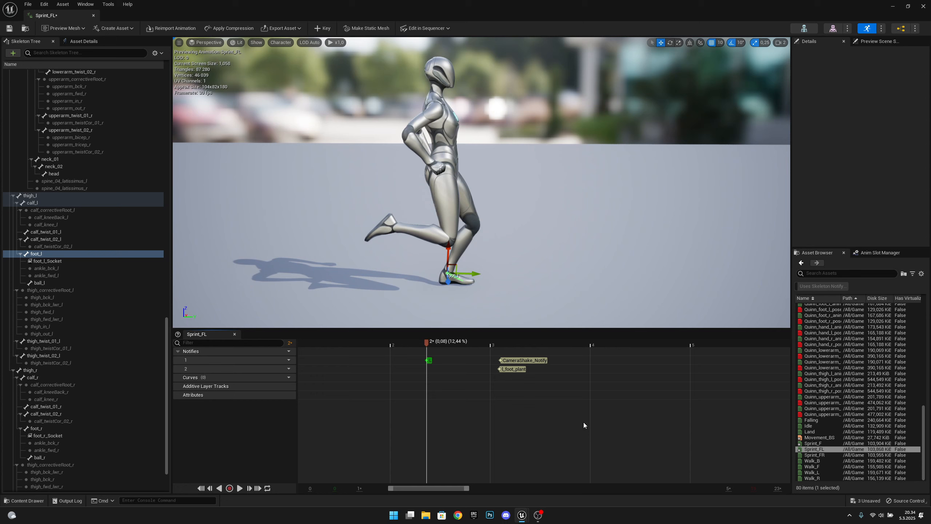
click(844, 455)
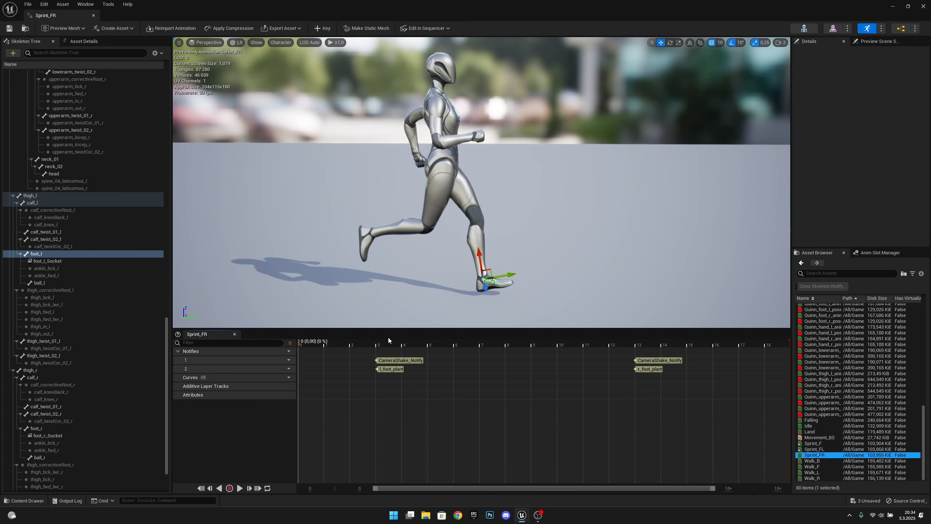
drag(304, 343, 360, 348)
click(55, 254)
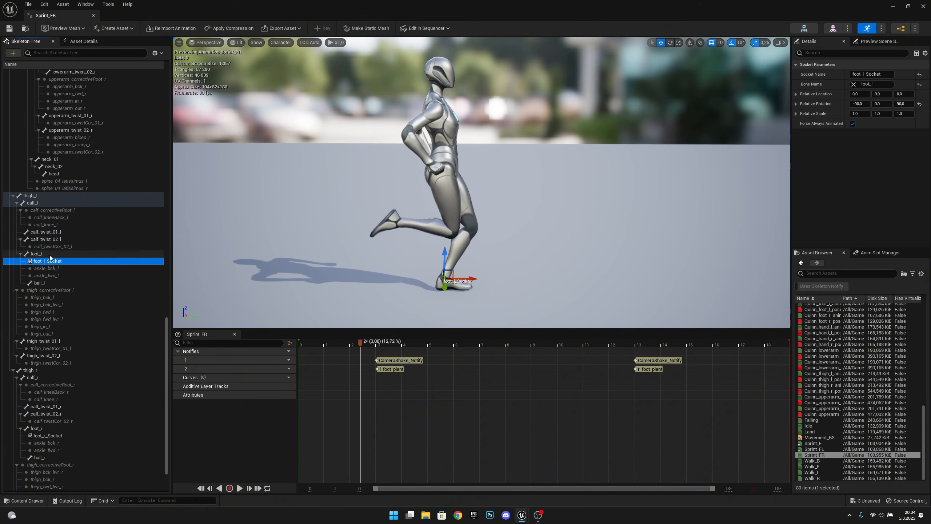
click(359, 344)
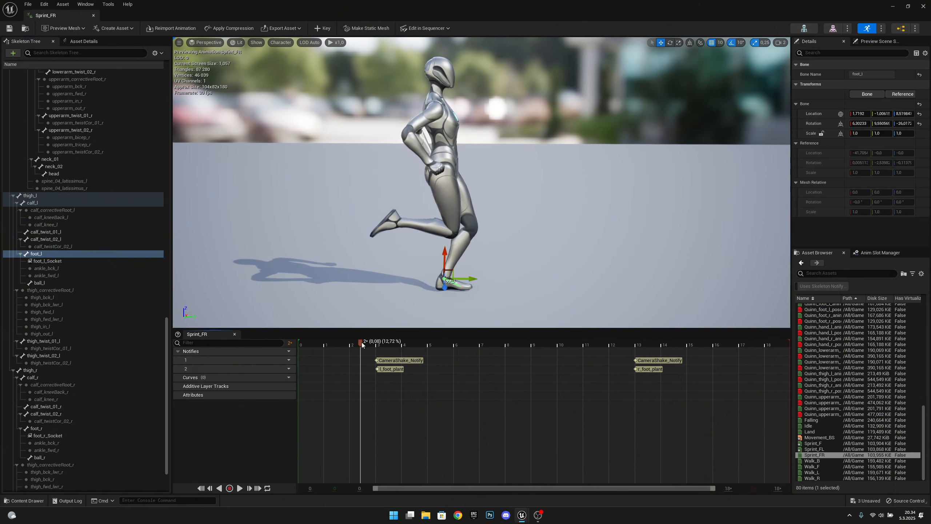
drag(362, 342, 377, 346)
ctrl+scroll(356, 343, up, 9)
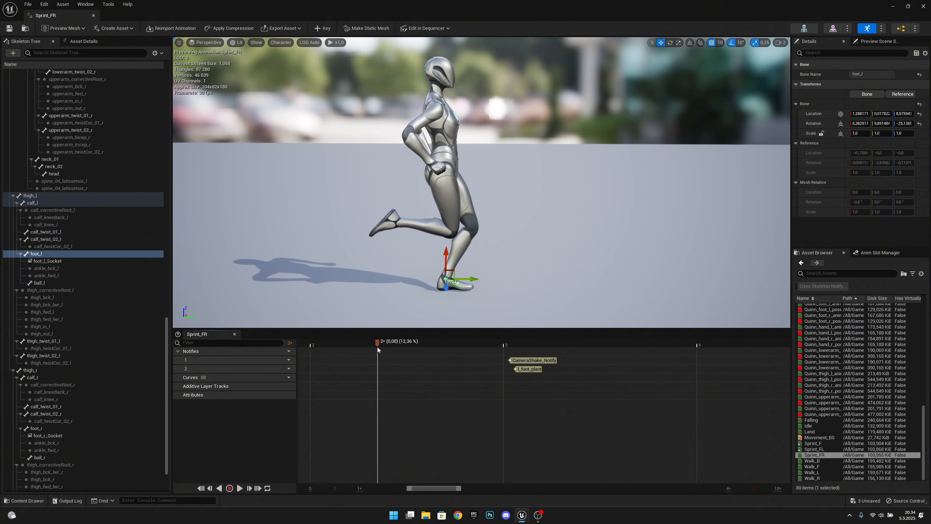
Add the existing L sync marker on notify track 1 of Sprint_FR at the playhead.
right_click(376, 359)
mouse_move(421, 391)
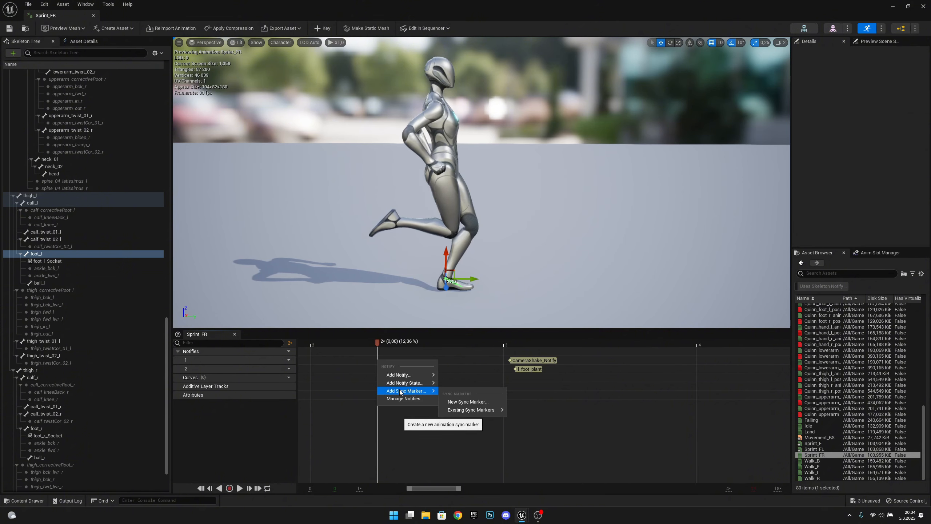
mouse_move(473, 410)
click(525, 423)
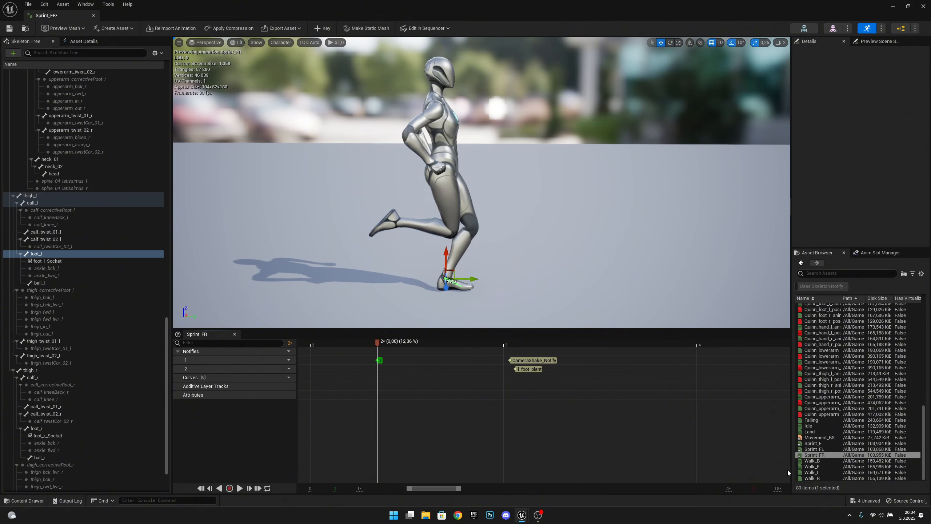
Select the foot_r bone and scrub Sprint_FR to about 65.07 %, where its world Y location is closest to zero.
ctrl+scroll(491, 442, down, 5)
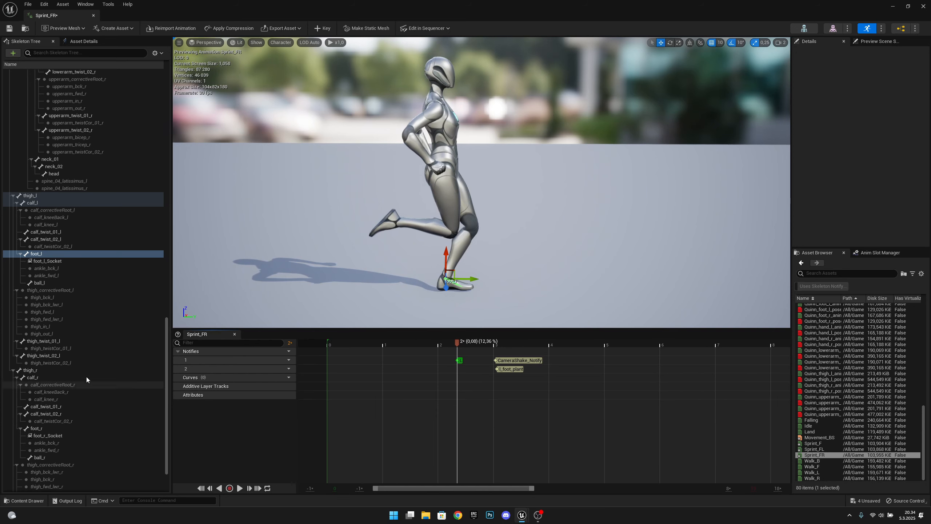
click(53, 423)
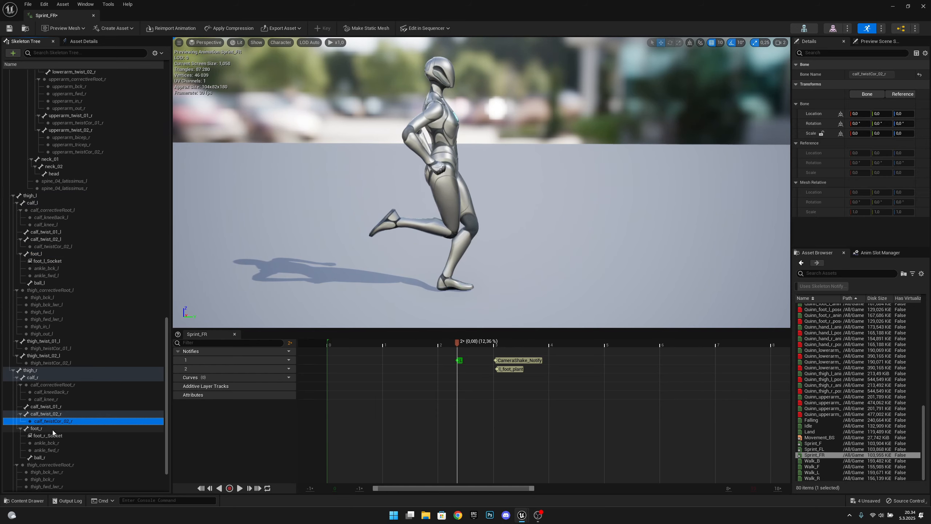
click(52, 429)
drag(481, 489, 582, 489)
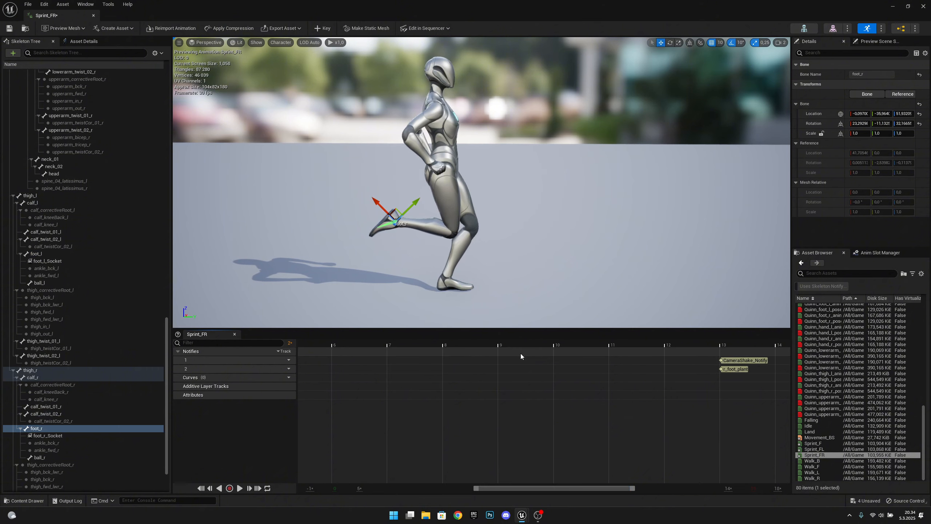
drag(510, 343, 686, 343)
scroll(684, 354, up, 4)
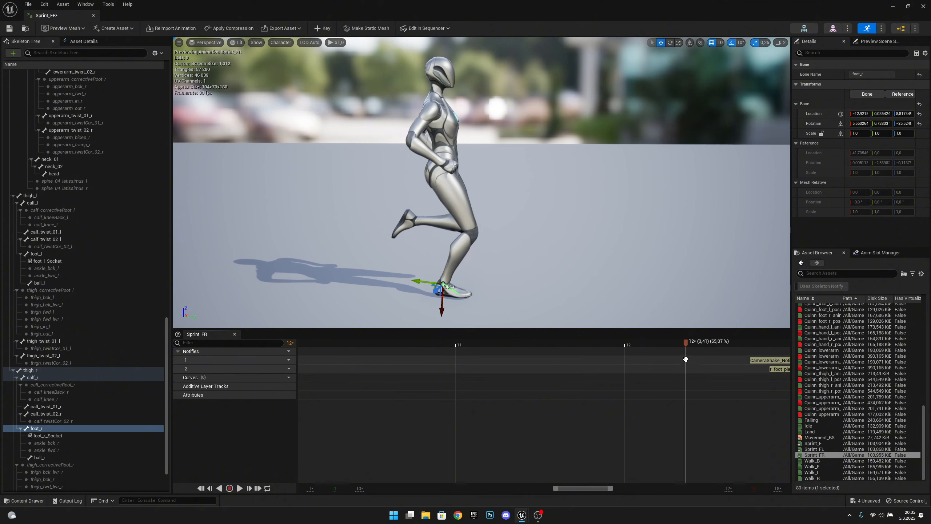
Add the existing R sync marker on notify track 1 of Sprint_FR at the playhead.
right_click(686, 359)
mouse_move(700, 375)
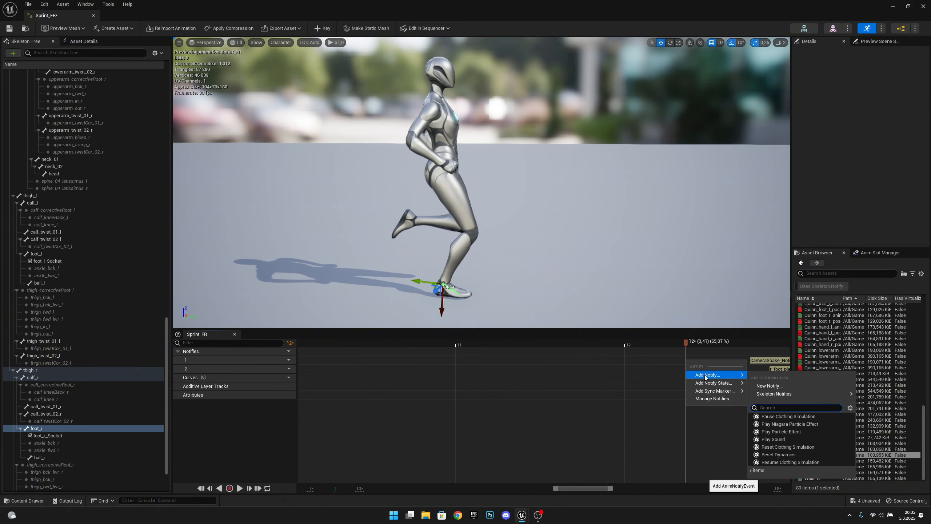
mouse_move(708, 391)
mouse_move(783, 412)
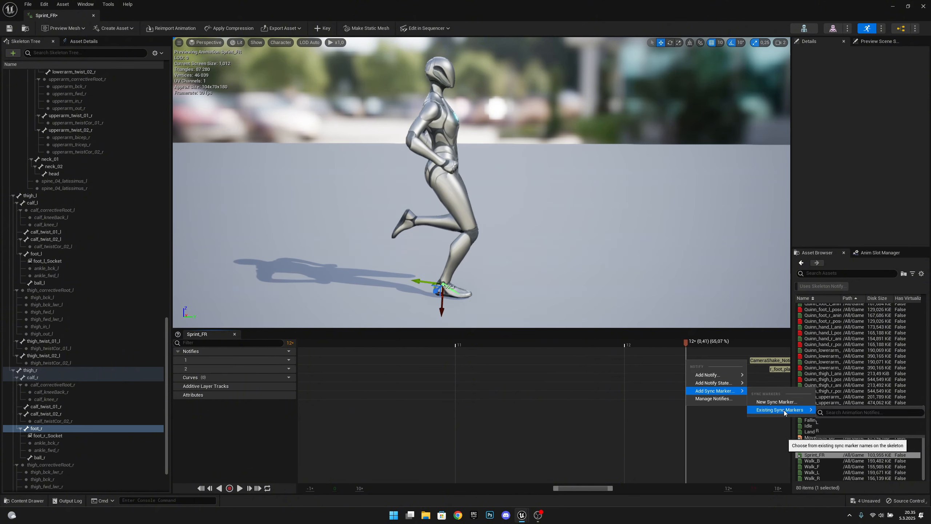
click(847, 431)
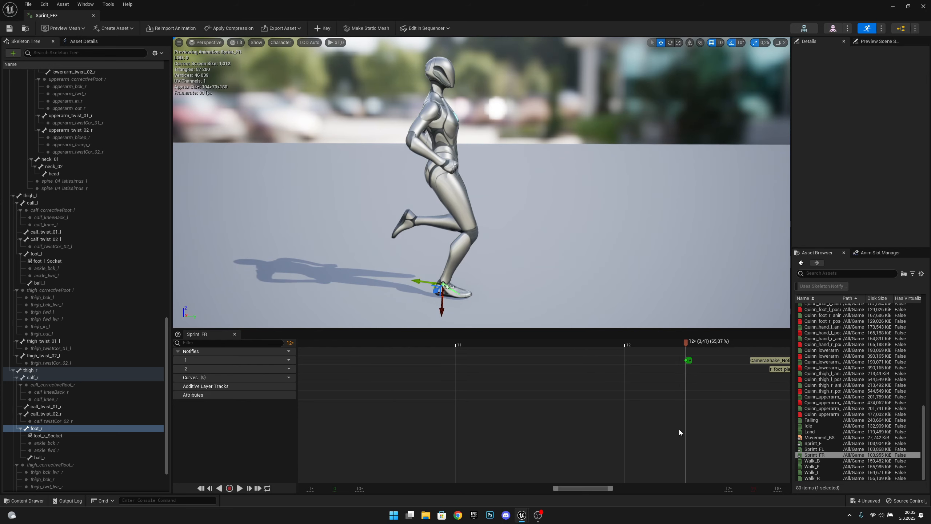
Open the Walk_R animation and scrub to about 81.81 %, where the foot_r bone's world X location is closest to zero.
double_click(823, 478)
drag(335, 345, 720, 349)
click(58, 435)
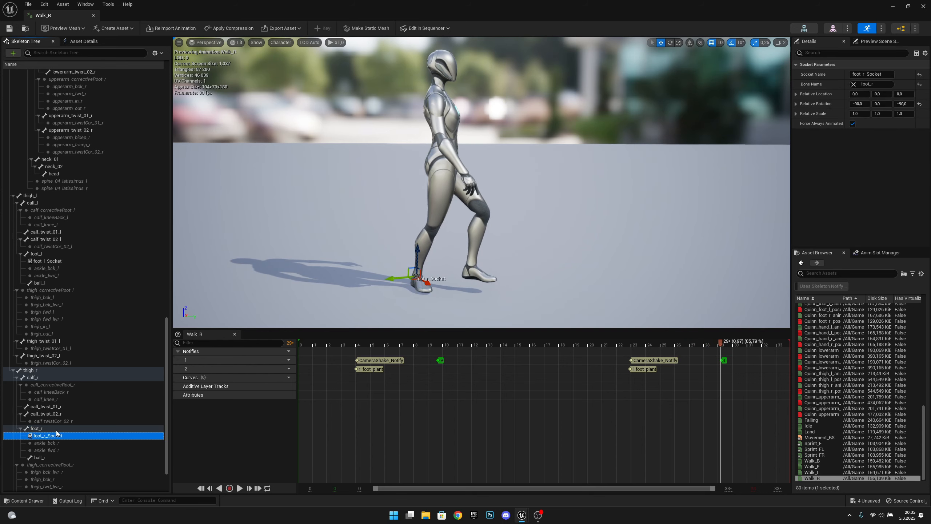
click(56, 429)
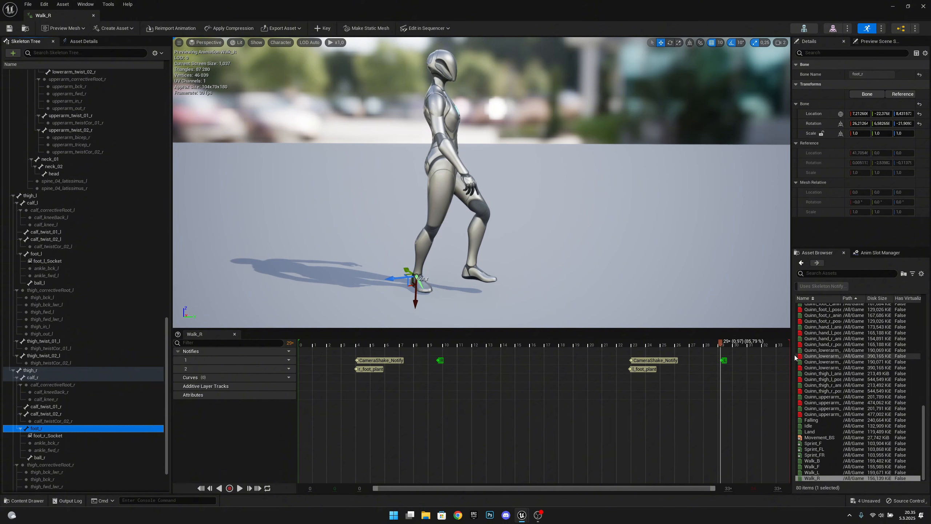
drag(720, 343, 702, 343)
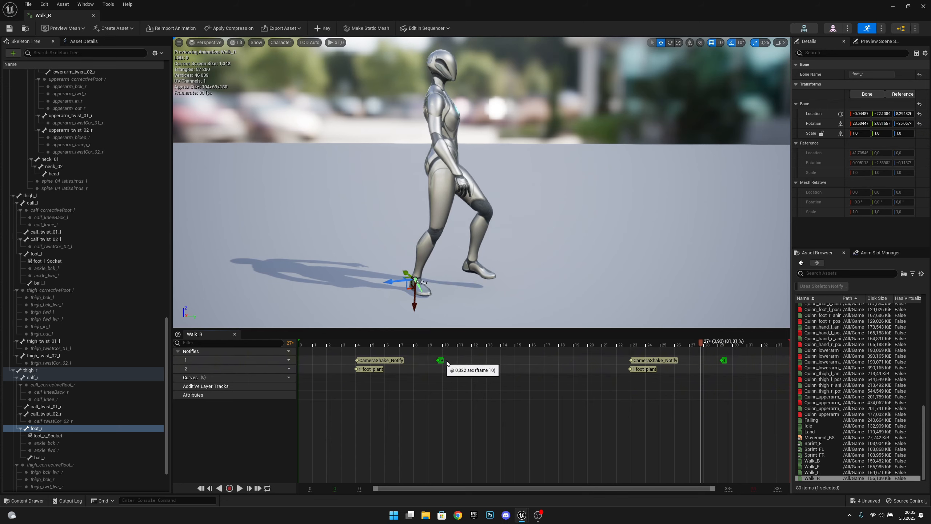
Move the R sync marker near frame 10 of Walk_R along notify track 1 to the playhead.
mouse_move(447, 362)
mouse_down()
mouse_move(658, 375)
mouse_move(706, 370)
mouse_move(703, 361)
mouse_up()
right_click(705, 370)
click(704, 368)
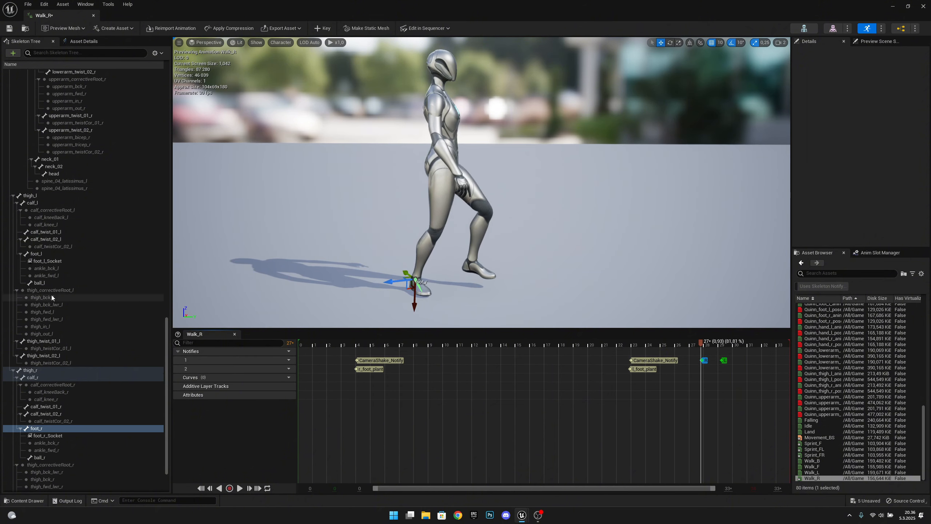
Scrub Walk_R to about 19.51 %, where foot_l's world X location is near zero, and move the L sync marker there on notify track 2.
click(56, 254)
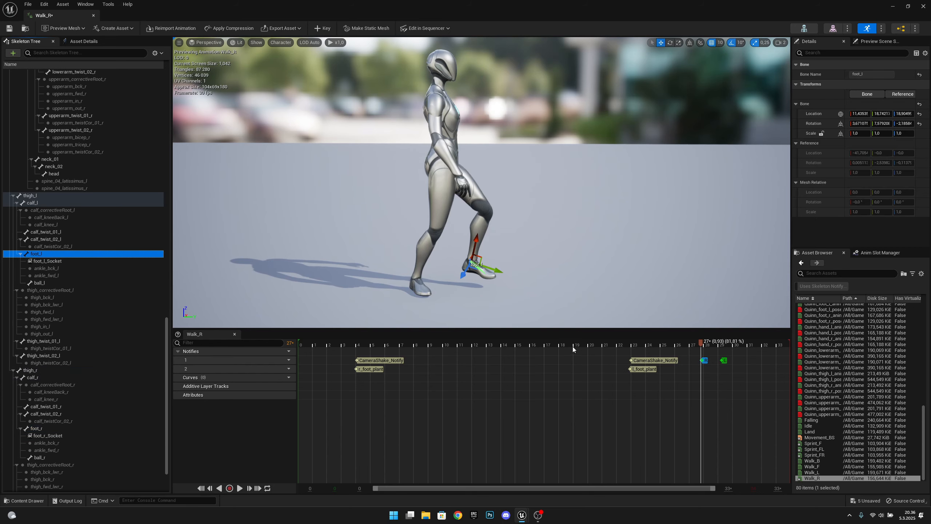
click(517, 345)
drag(518, 345, 393, 342)
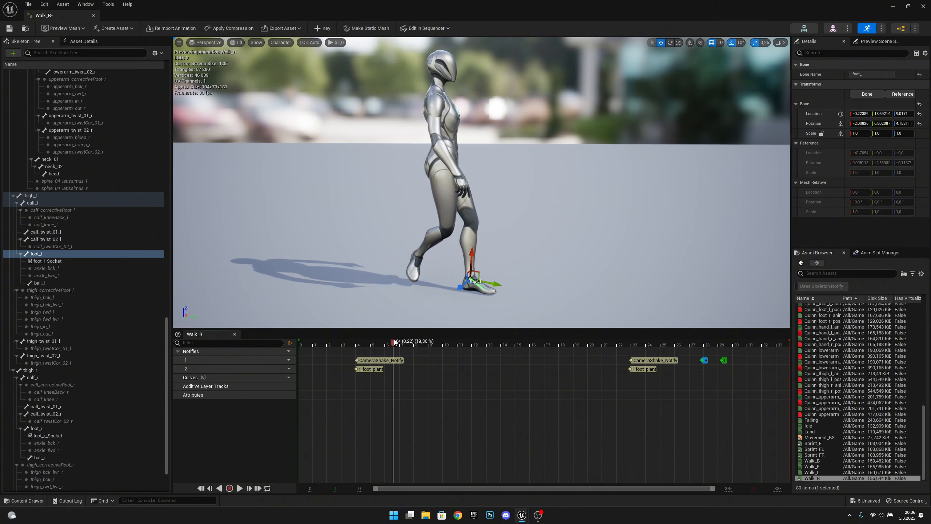
drag(726, 363, 433, 346)
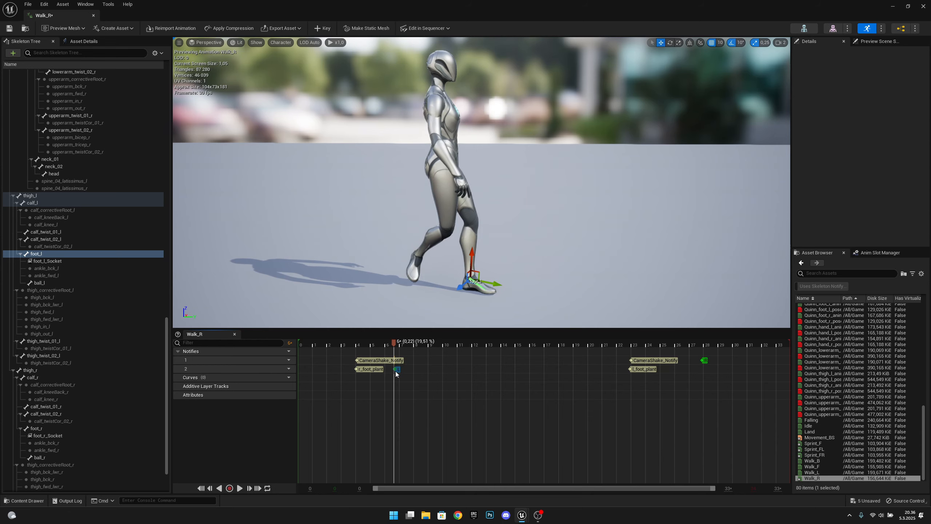
drag(395, 371, 395, 371)
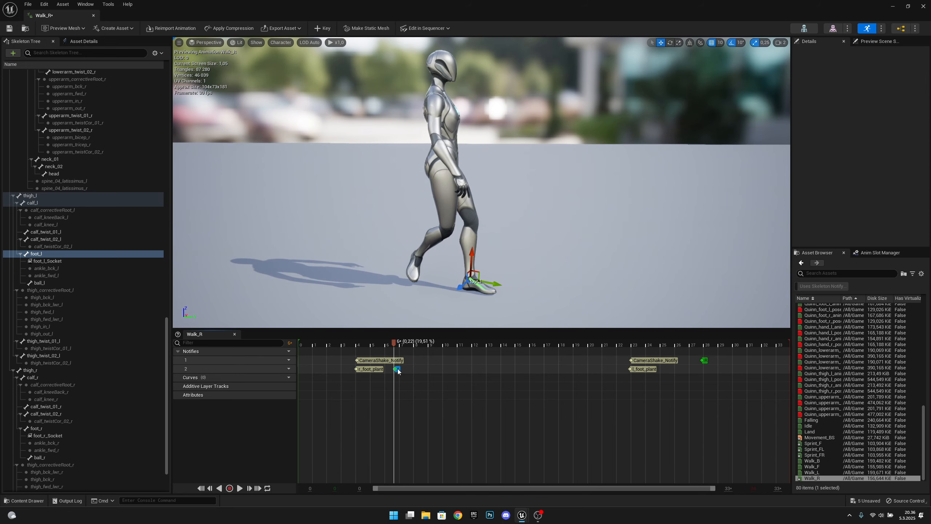
Scrub through the start of Walk_R to check the left foot, save the animation and close its editor.
click(338, 344)
drag(338, 344, 368, 349)
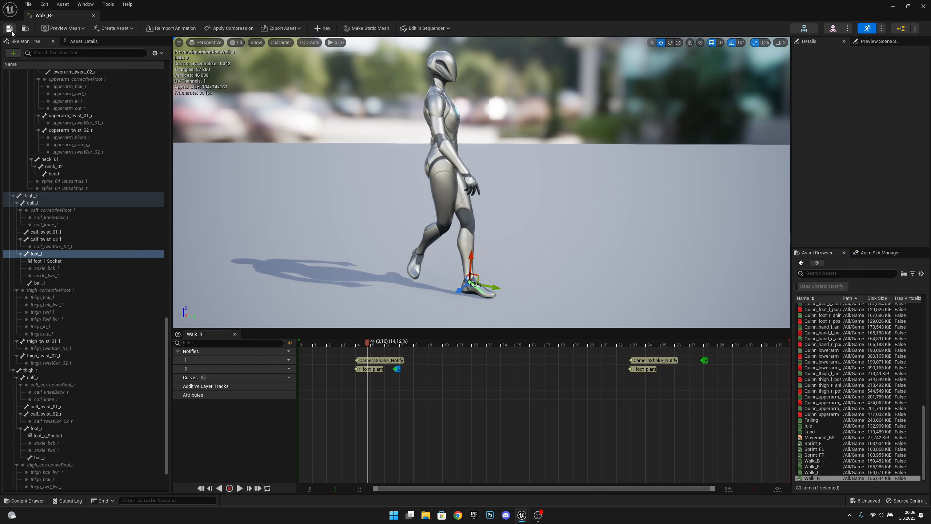
click(94, 16)
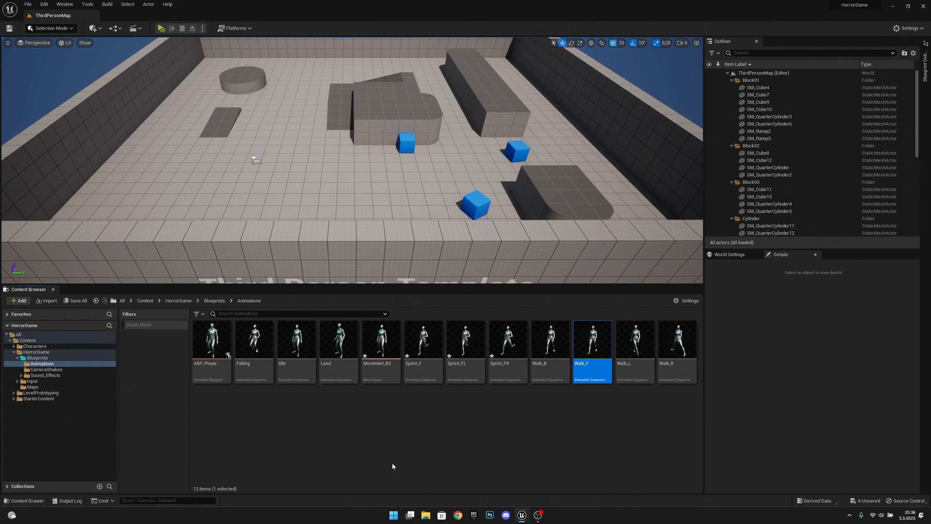
Open the Movement_BS blend space and preview the blended movement between its walk and sprint samples.
click(388, 348)
double_click(388, 348)
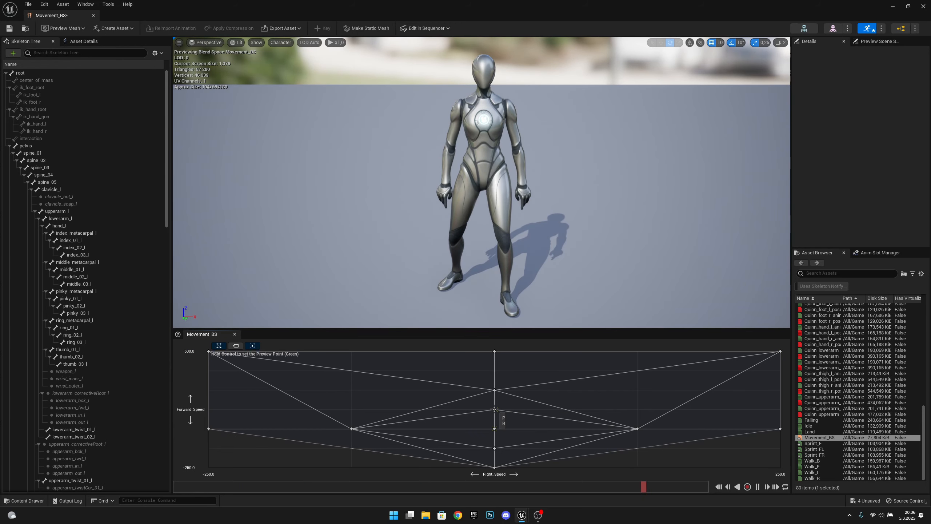
key(ctrl)
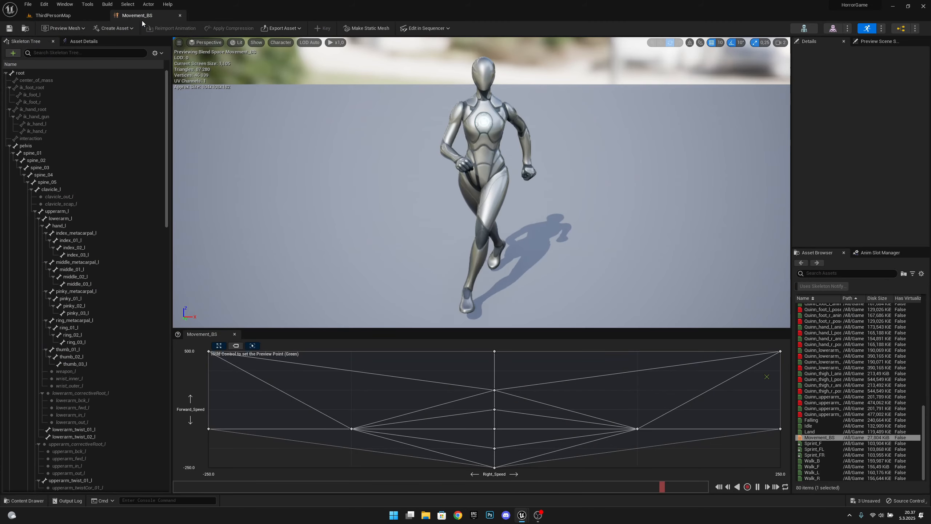
Play-test ThirdPersonMap, moving forward and sideways while looking down at the character's legs, and end the session.
click(61, 16)
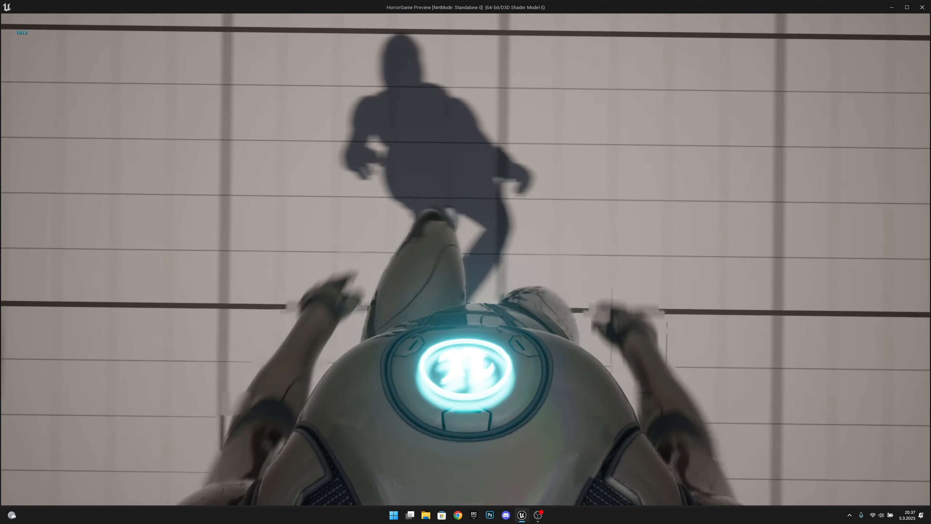
key(a)
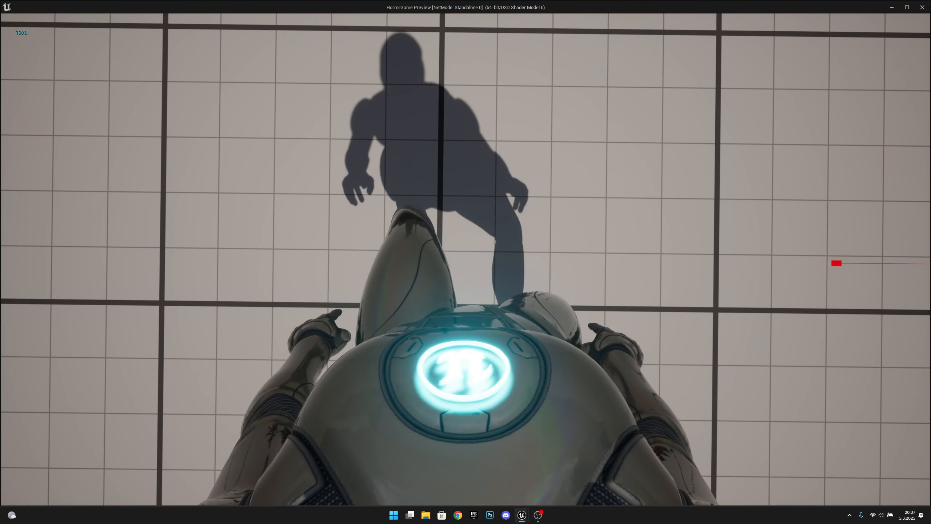
key(w)
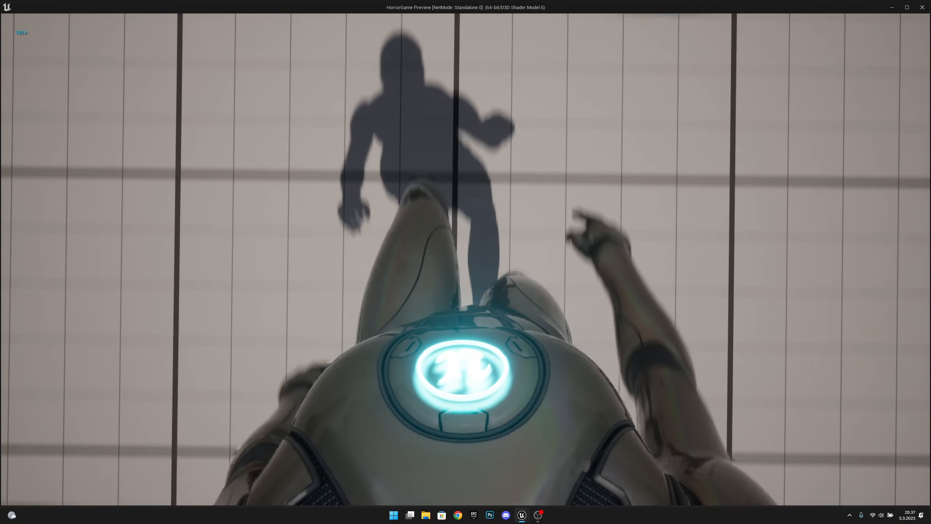
key(d)
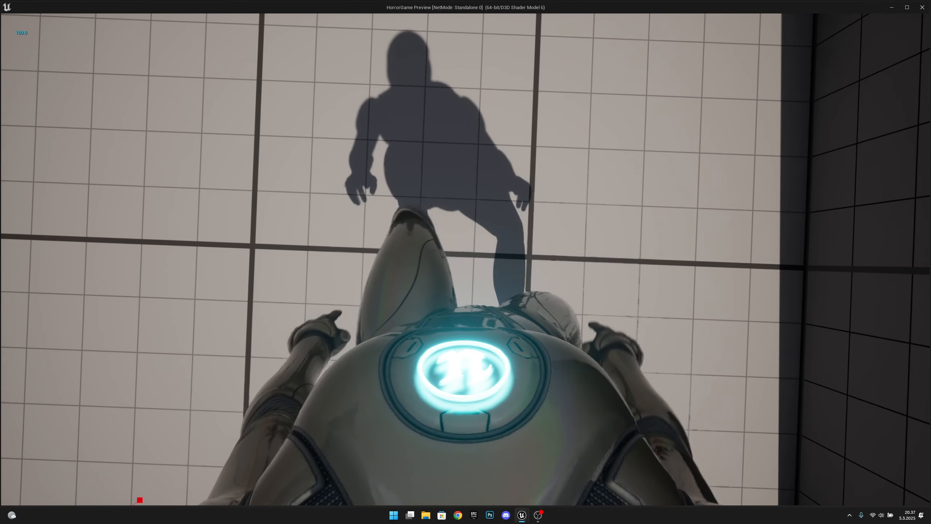
key(a)
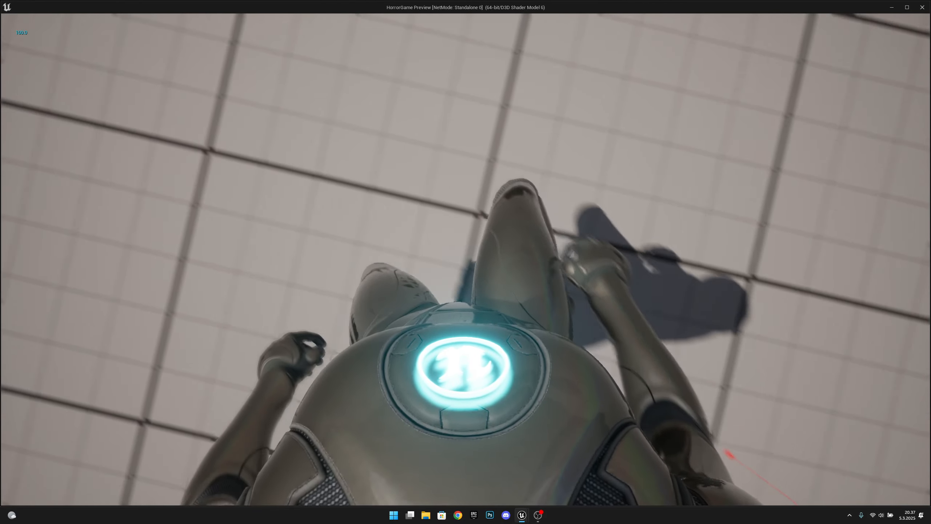
key(w)
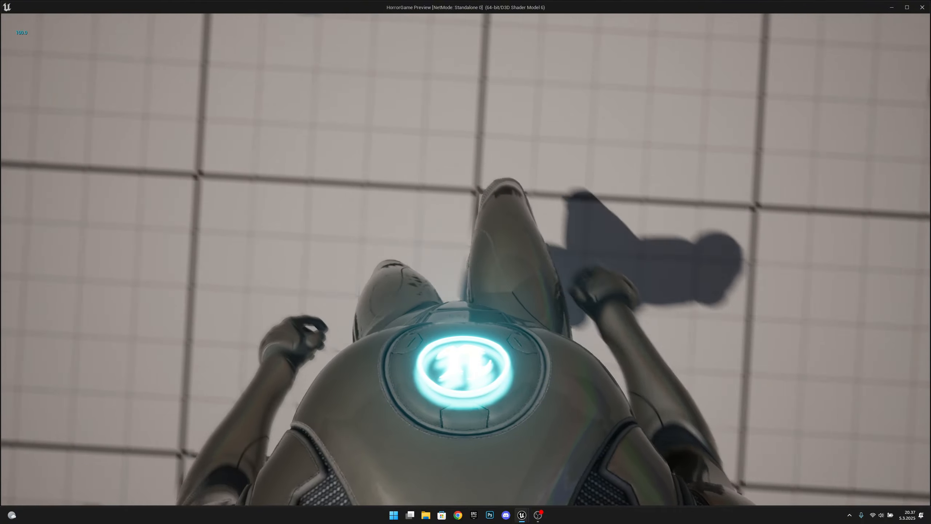
key(w)
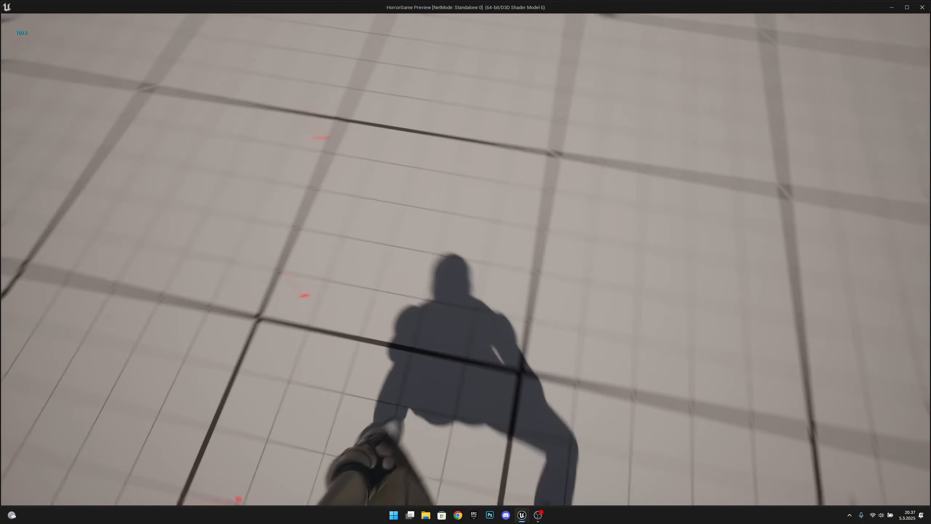
key(w)
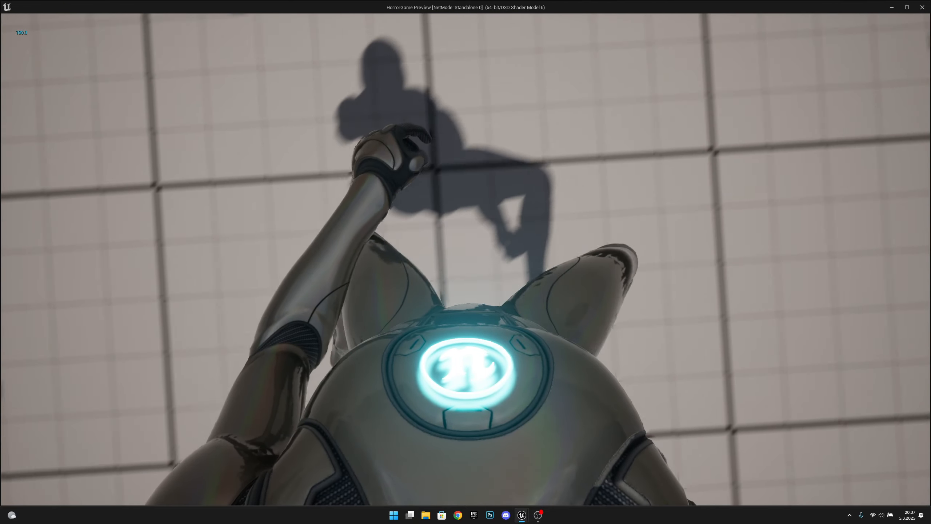
key(Escape)
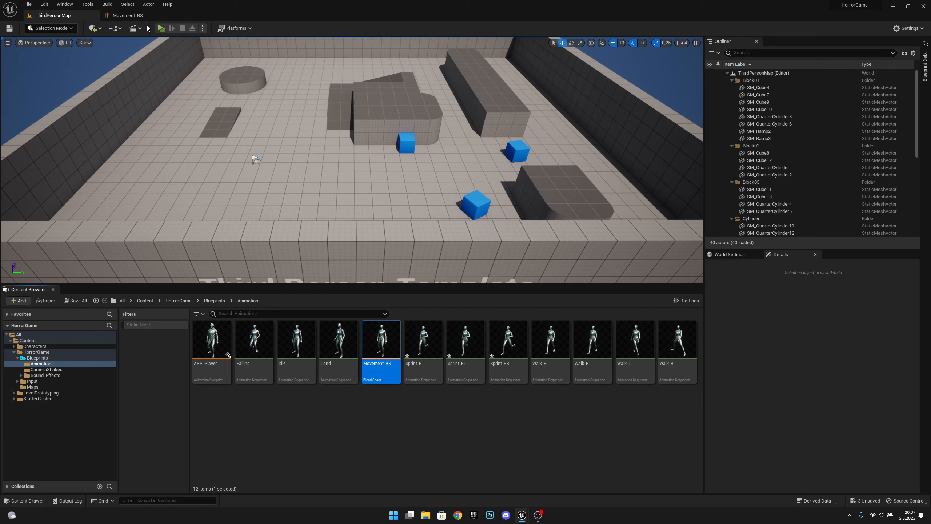
Reopen Movement_BS and remove the three sprint samples along the Forward_Speed 500 edge of the blend graph.
double_click(381, 339)
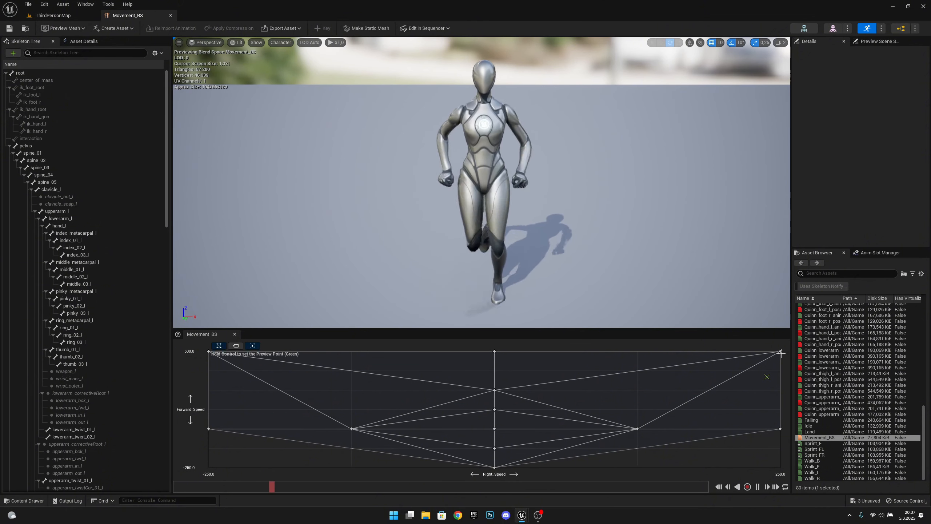
drag(781, 353, 189, 280)
Set the Forward_Speed axis maximum of Movement_BS to 250, then save and close the blend space.
click(84, 41)
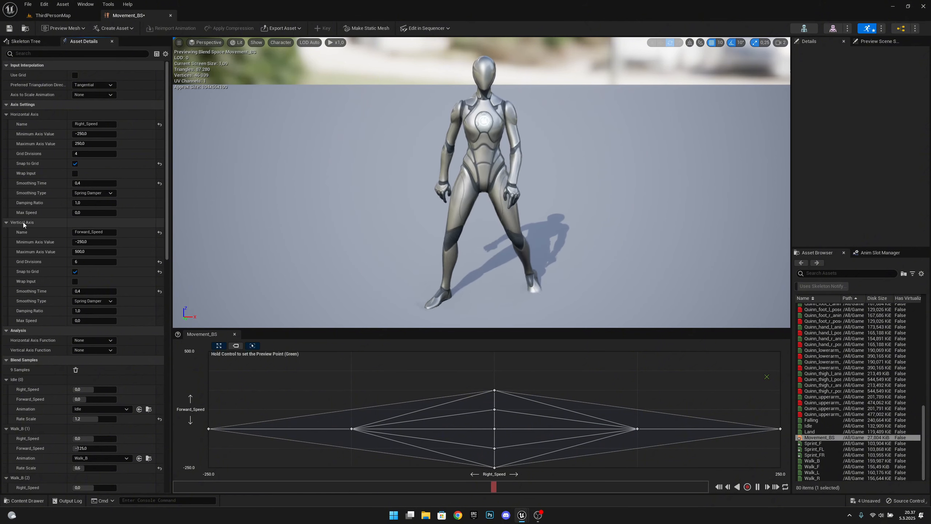
click(95, 251)
text(250)
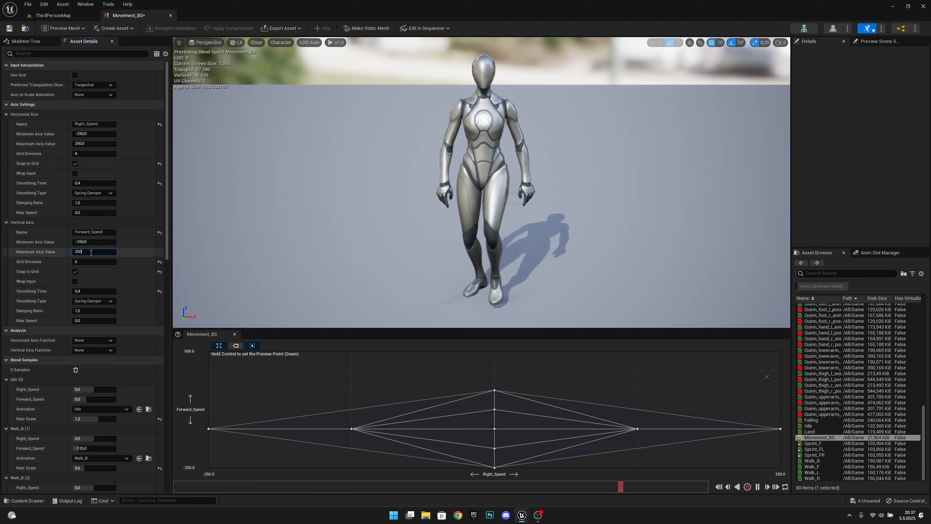
key(Return)
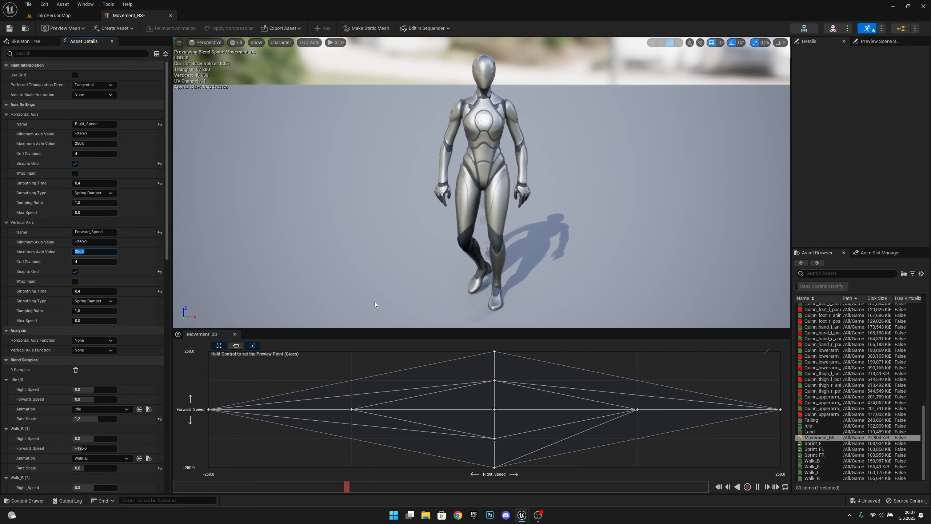
click(9, 28)
click(171, 15)
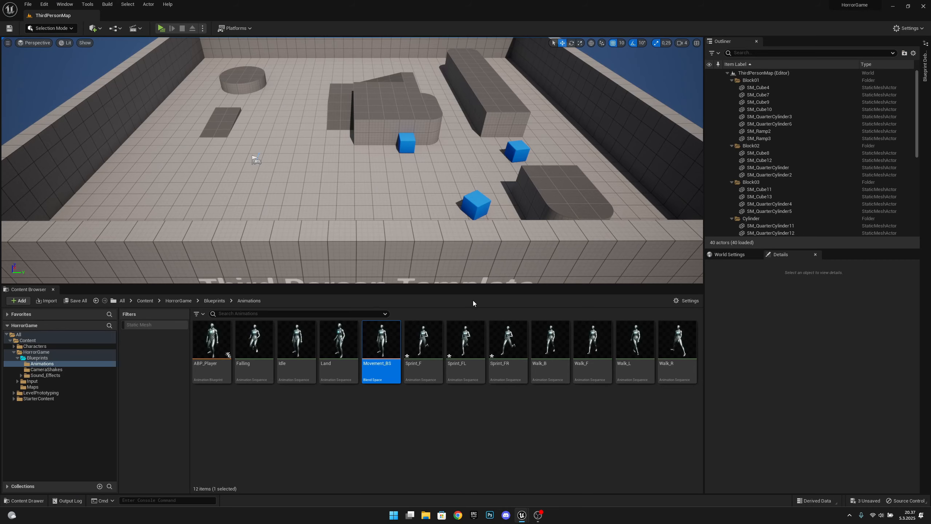
Create a Blend Space 1D for the SK_Mannequin skeleton in the Animations folder and name it Sprint_BS.
right_click(360, 420)
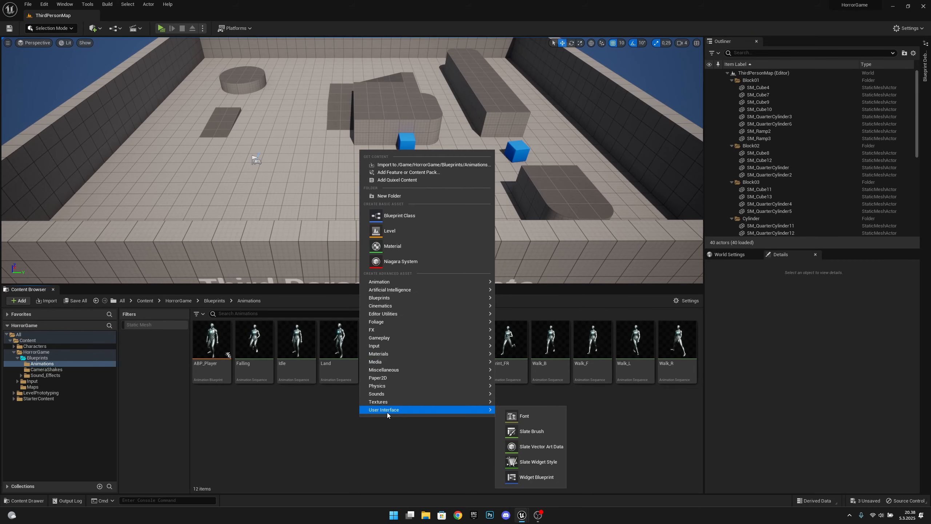
mouse_move(383, 279)
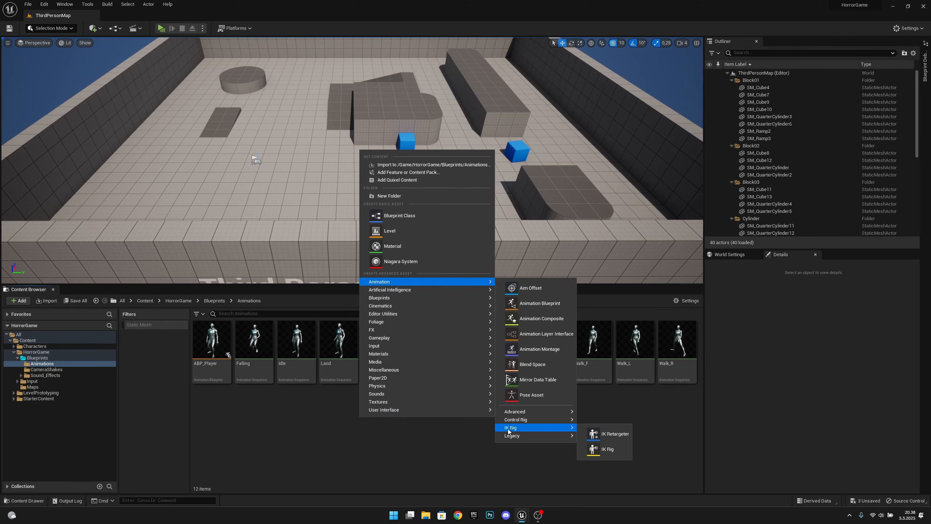
mouse_move(476, 369)
mouse_move(435, 283)
mouse_move(541, 436)
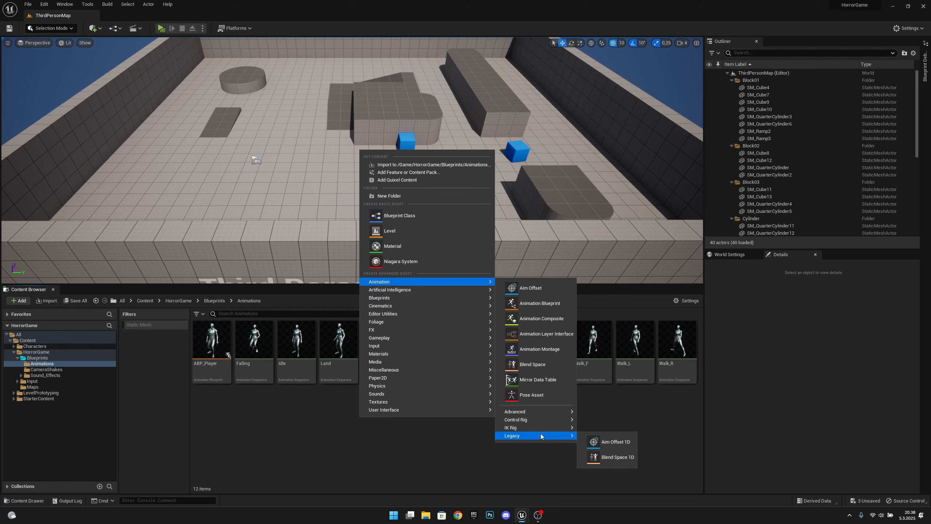
click(615, 443)
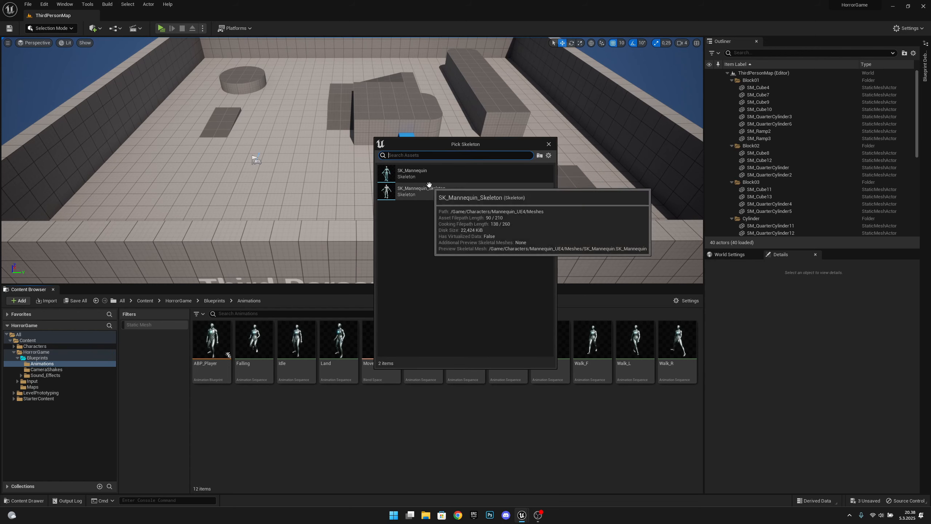
click(439, 177)
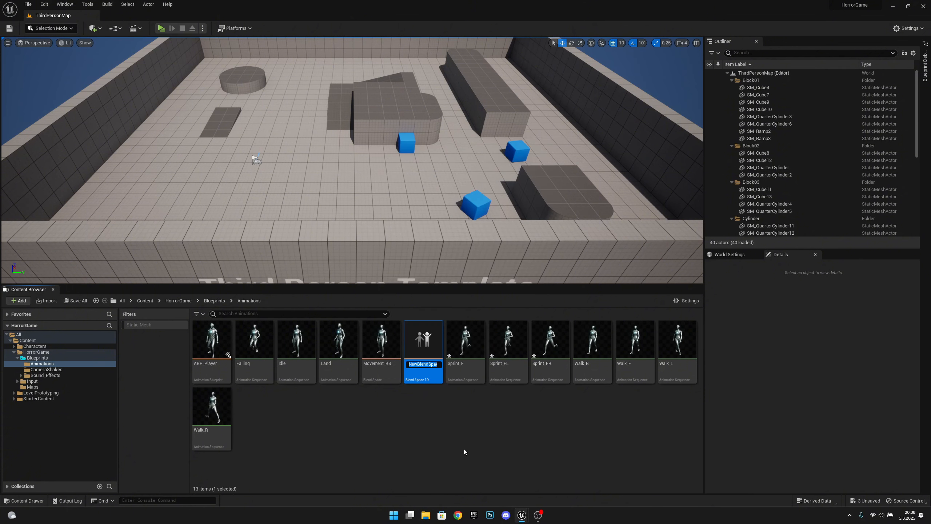
text(Sprint_BS)
key(Return)
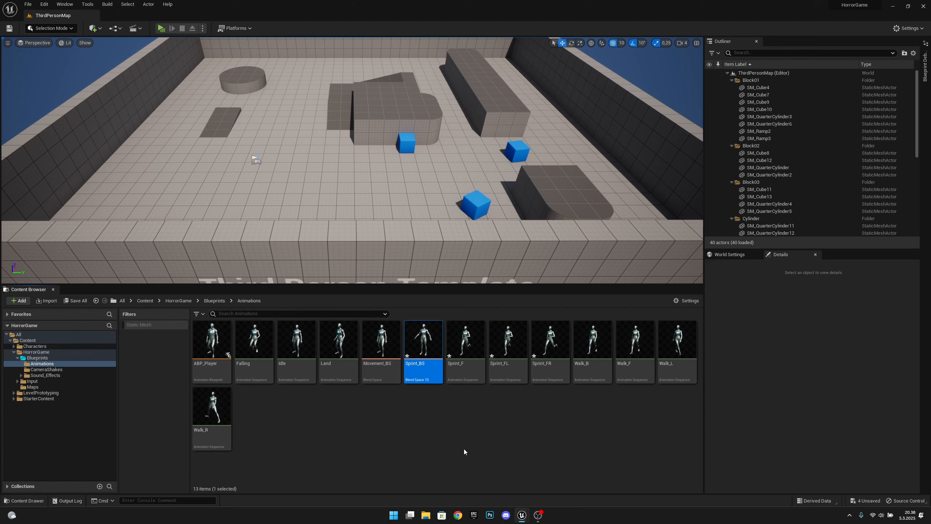
Open Sprint_BS and place the Sprint_F animation as a sample at the middle of the horizontal axis.
double_click(422, 347)
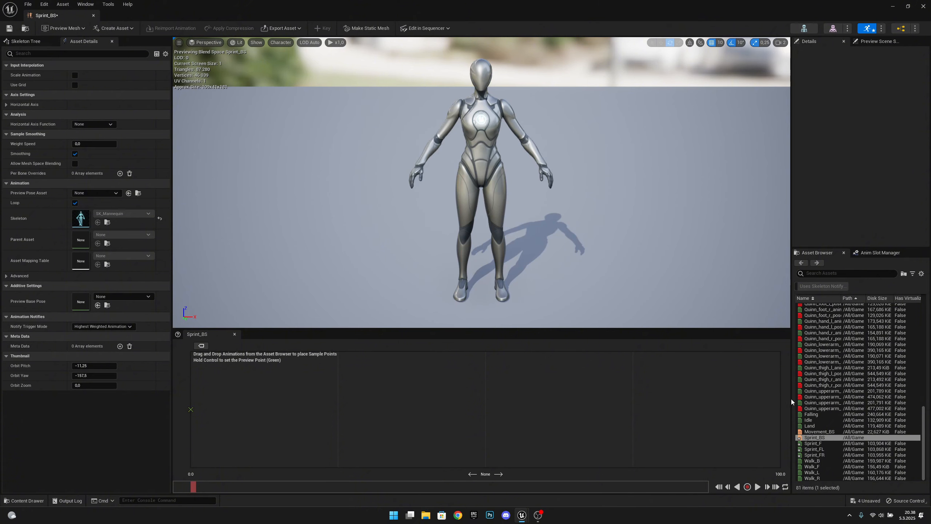
drag(813, 443, 484, 407)
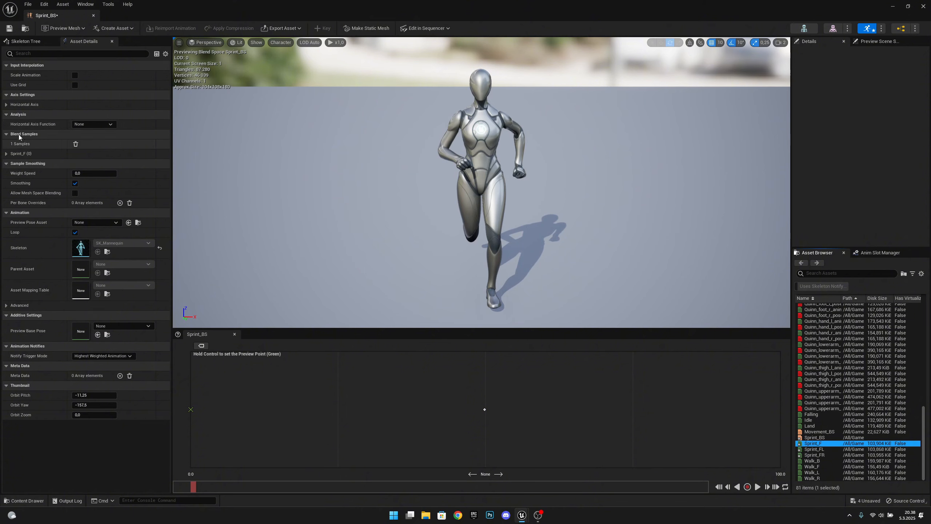
Name the horizontal axis of Sprint_BS Right_Speed.
click(6, 104)
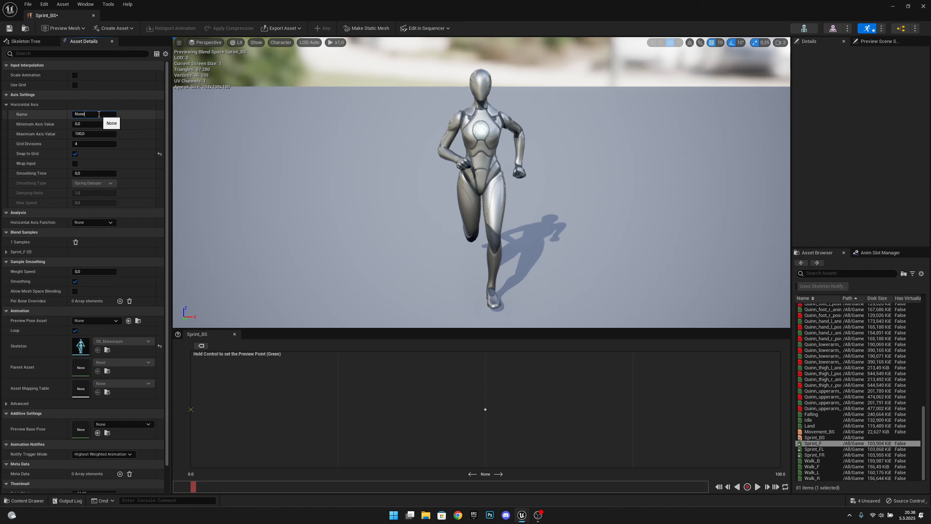
double_click(99, 114)
text(Ri9ght)
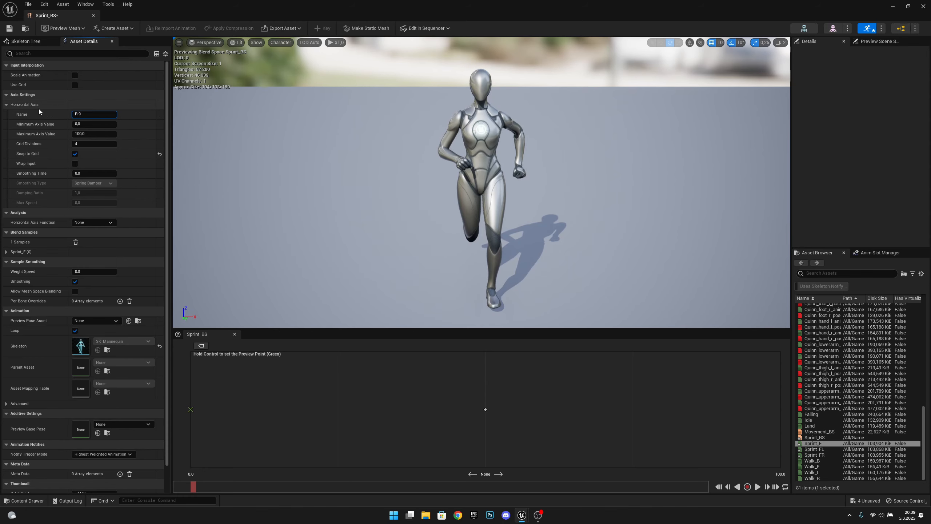
key(BackSpace)
key(BackSpace)
key(BackSpace)
key(BackSpace)
text(ght_Speed)
key(Return)
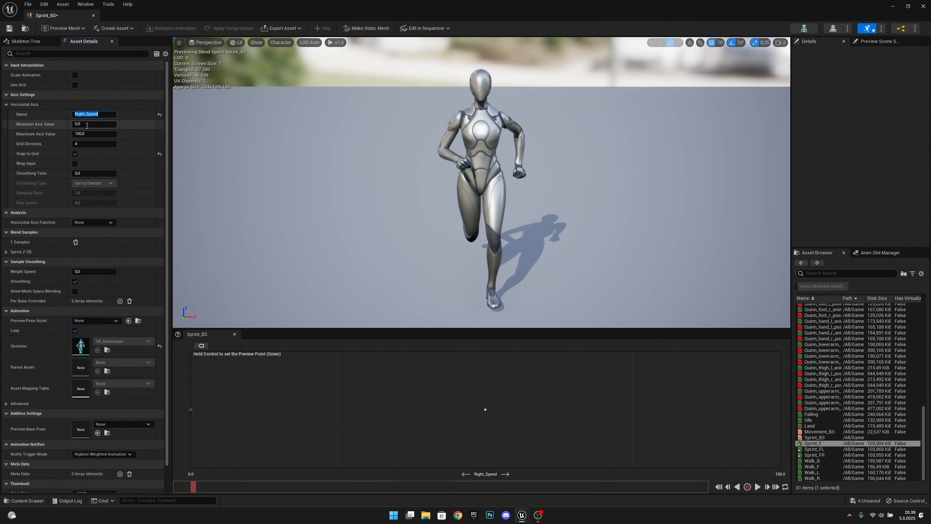
Set the Right_Speed axis range to a minimum of -250 and a maximum of 250.
click(87, 125)
text(-250)
click(87, 134)
text(25)
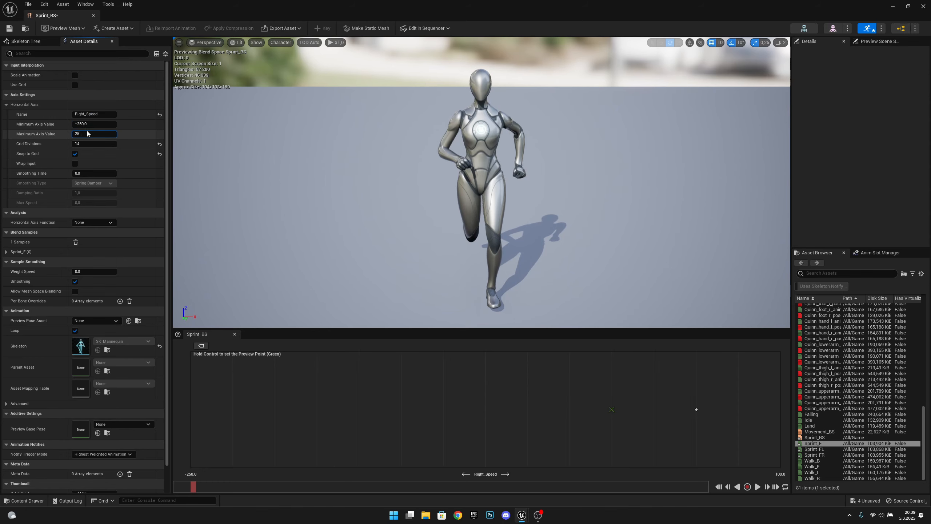
text(0)
key(Return)
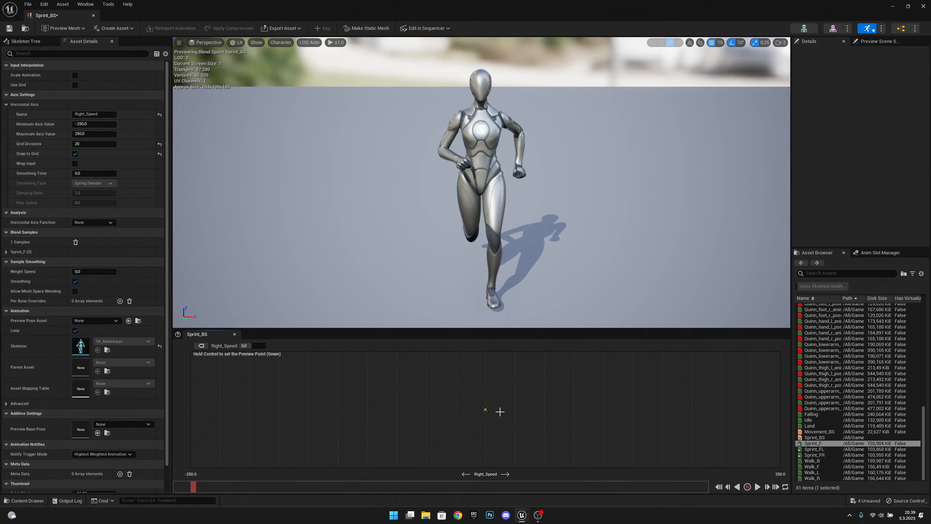
Place Sprint_FL at -250 and Sprint_FR at 250 on the Right_Speed axis, use 2 grid divisions, and save Sprint_BS.
drag(815, 449, 191, 409)
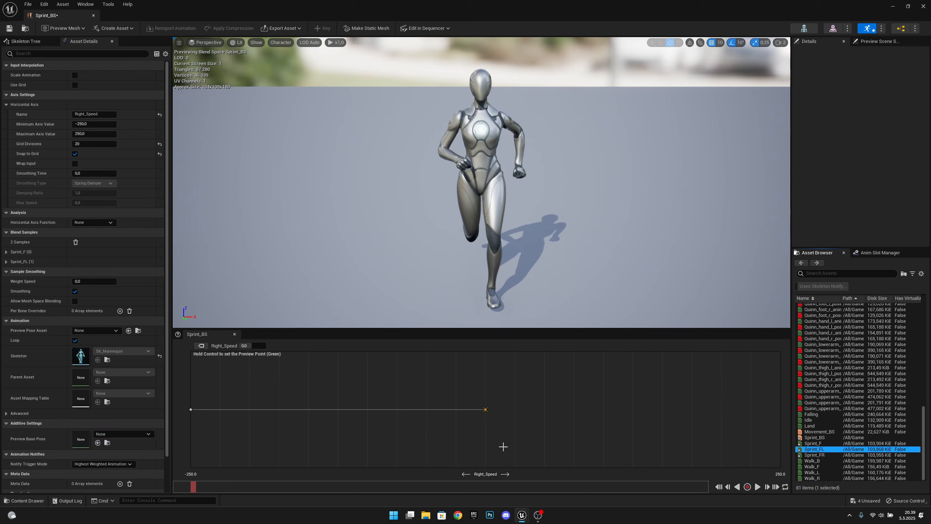
drag(814, 455, 780, 409)
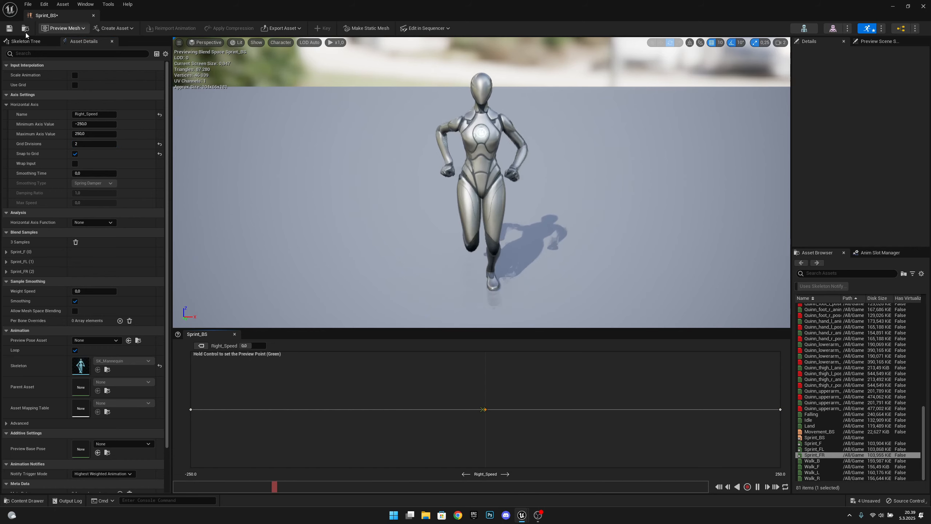
click(11, 28)
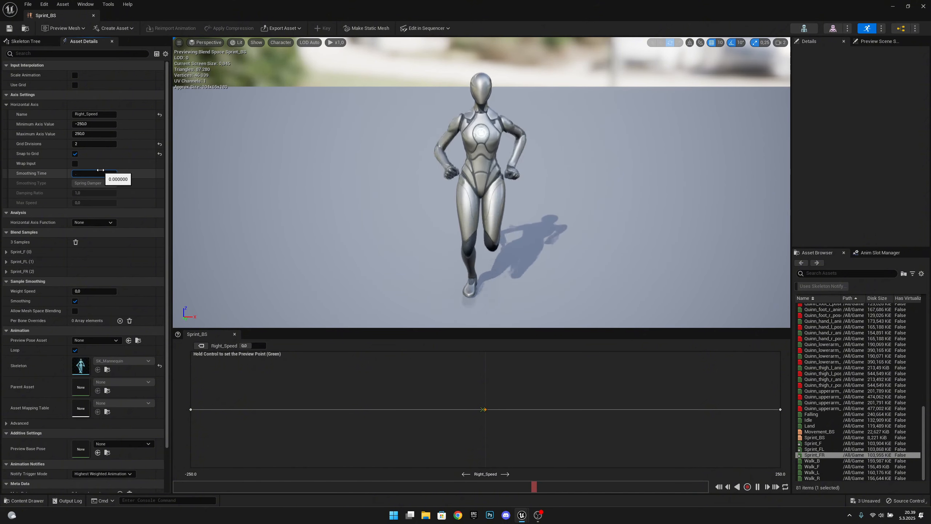
Set the Right_Speed axis smoothing time to 0.4, save Sprint_BS and close its editor.
text(0.4)
key(Return)
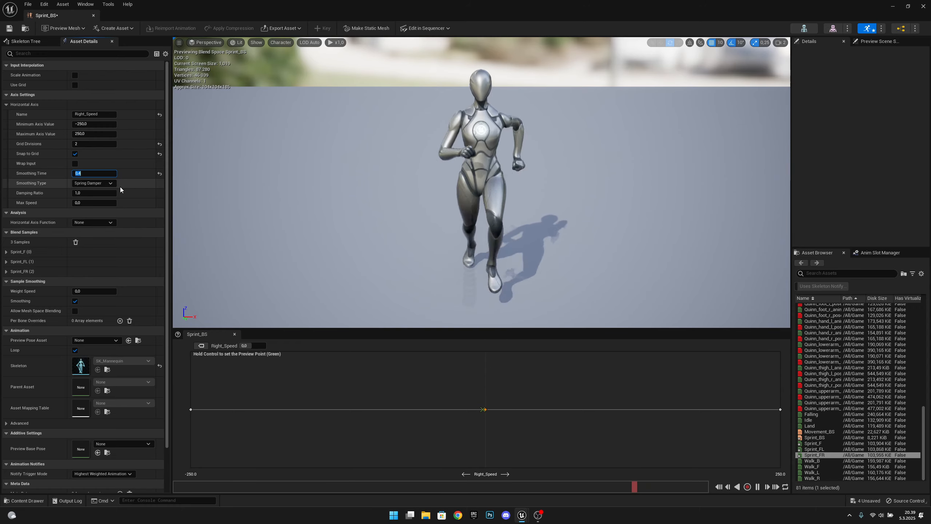
click(10, 29)
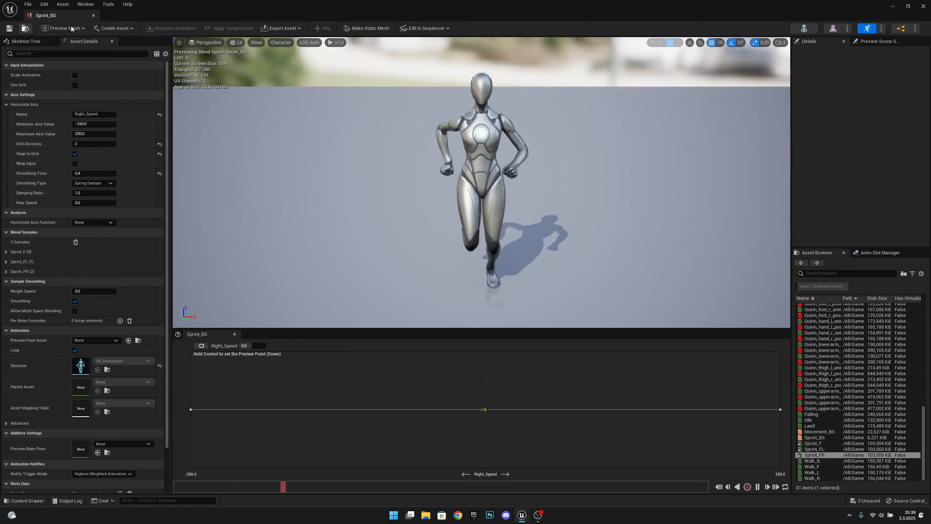
click(93, 15)
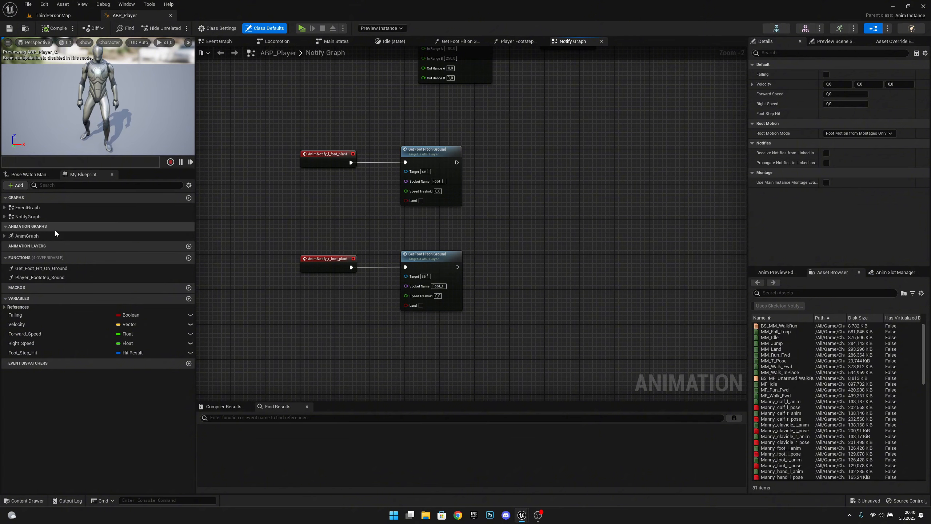
From the AnimGraph, close the leftover state, function and notify graphs and open the Locomotion state machine.
double_click(26, 235)
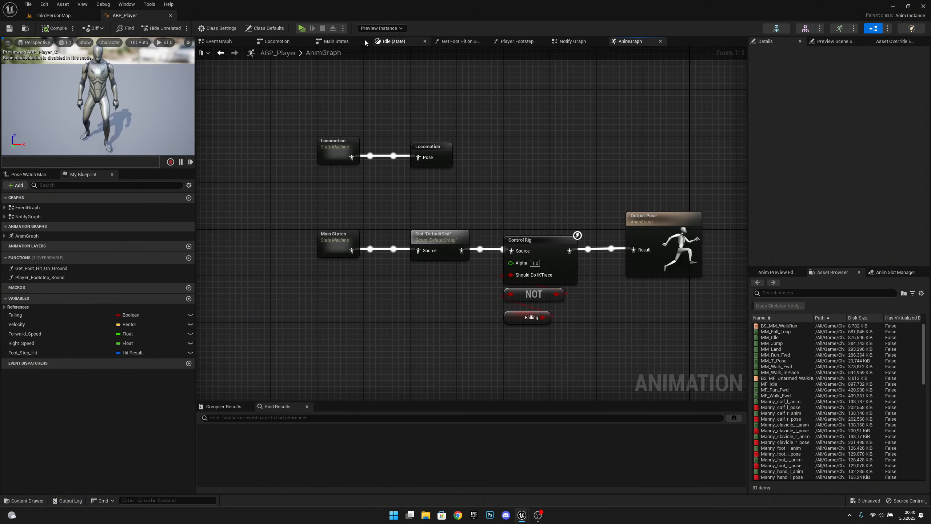
click(425, 42)
click(425, 41)
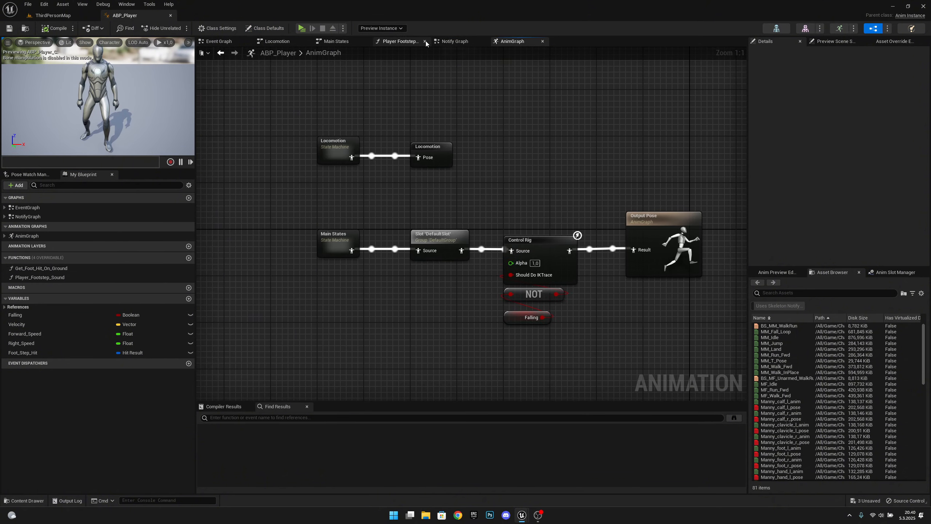
click(425, 41)
click(425, 41)
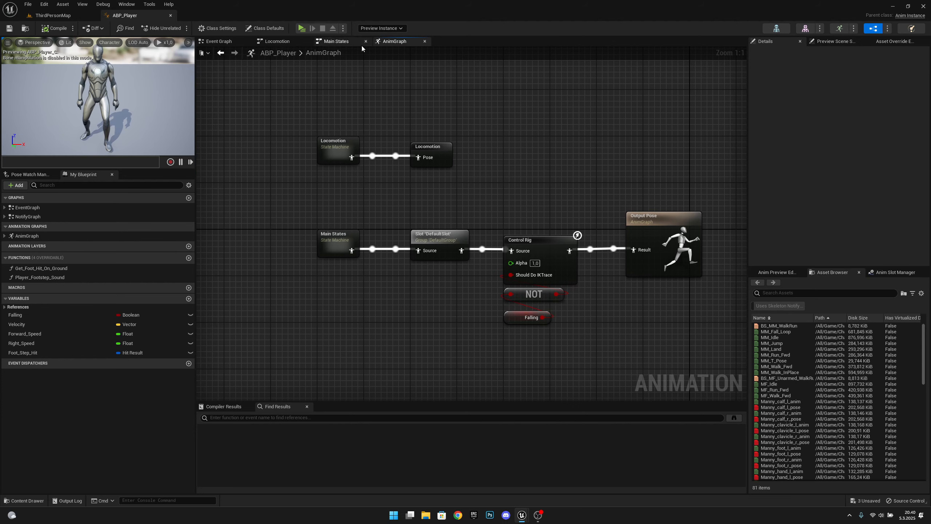
double_click(339, 153)
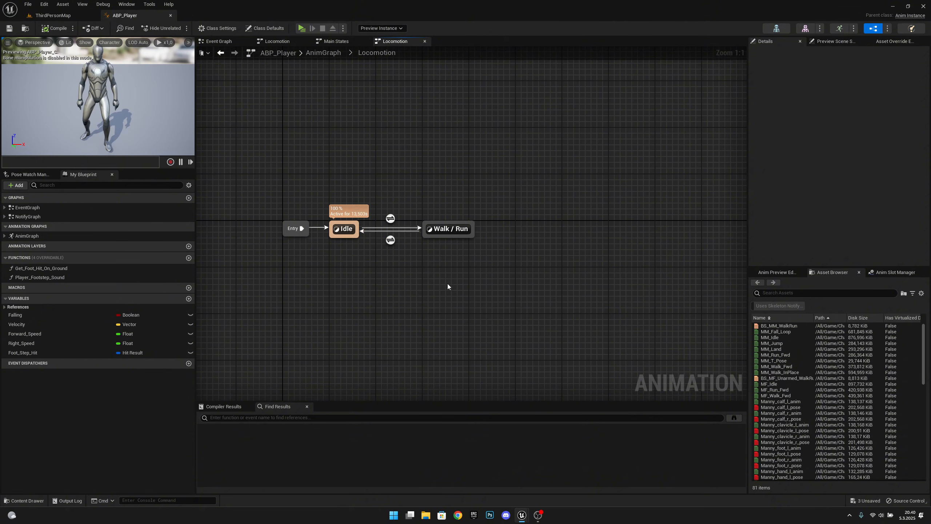
Add a state named Sprint to the Locomotion state machine, with transitions to and from Walk / Run.
right_drag(497, 287, 432, 293)
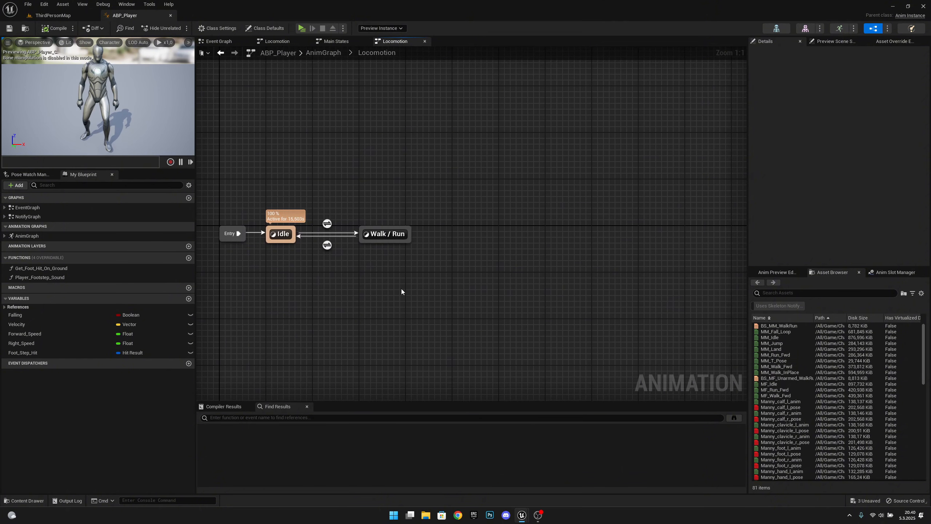
mouse_move(409, 235)
mouse_down()
mouse_move(498, 236)
mouse_move(409, 238)
mouse_up()
click(517, 255)
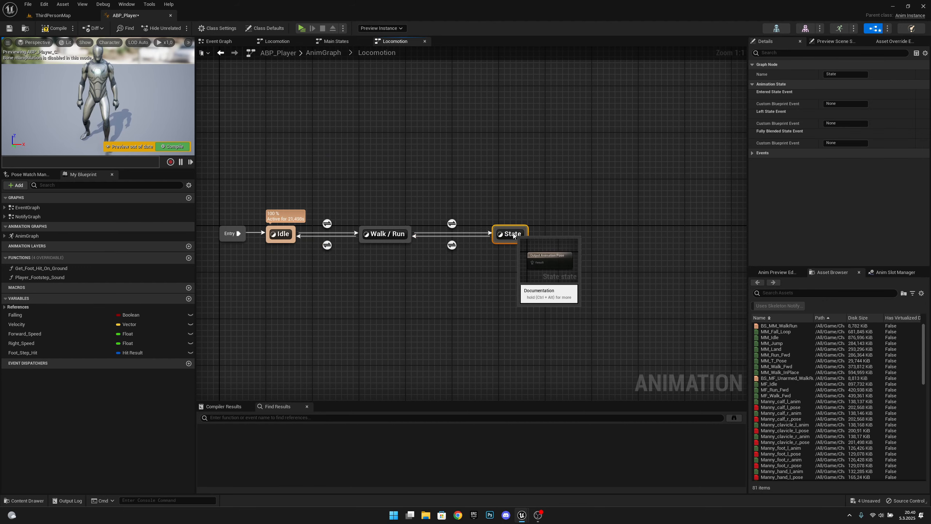
click(513, 233)
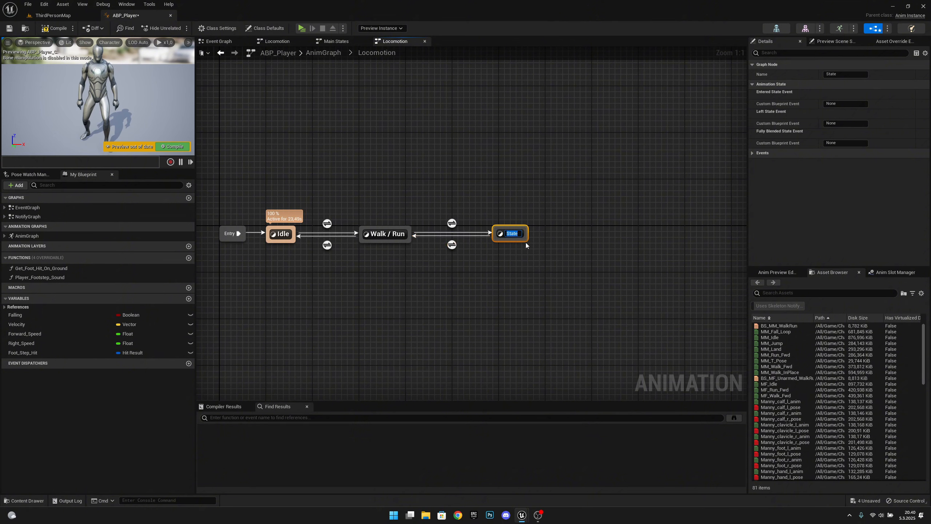
text(Sprint)
key(Return)
Rename the Walk / Run state as Walk and check the blend space setup inside it.
click(397, 231)
click(397, 233)
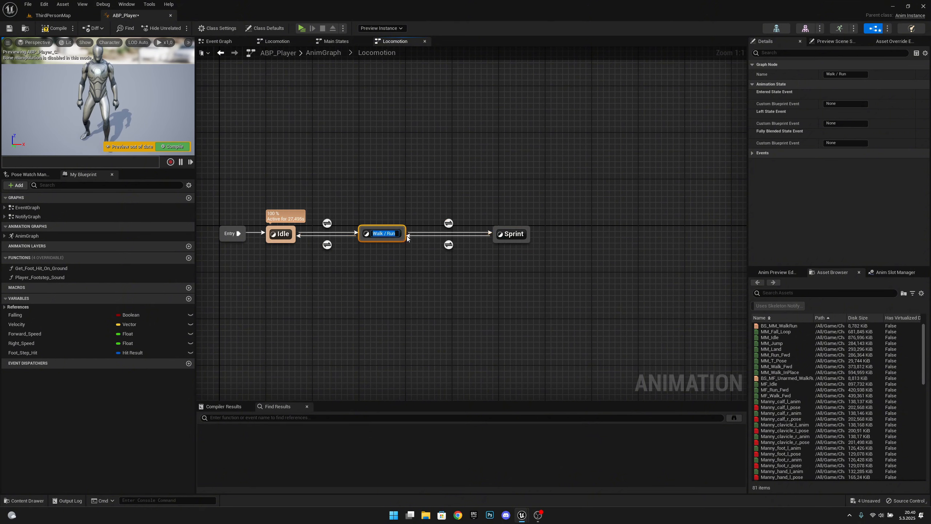
text(Walk)
key(Return)
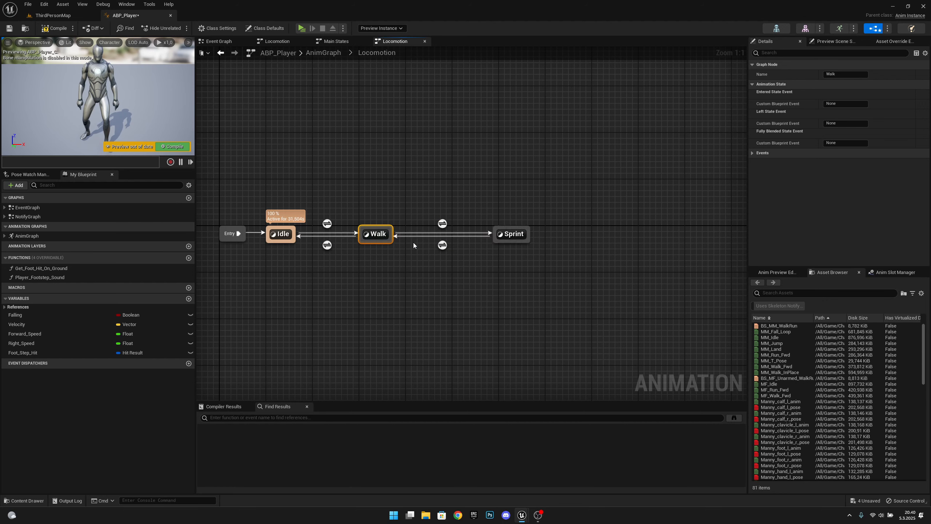
double_click(372, 235)
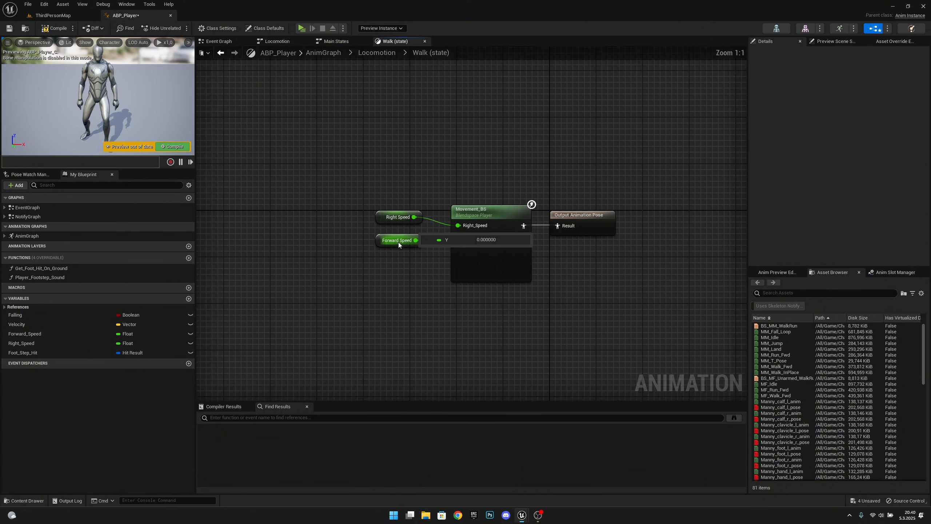
click(374, 53)
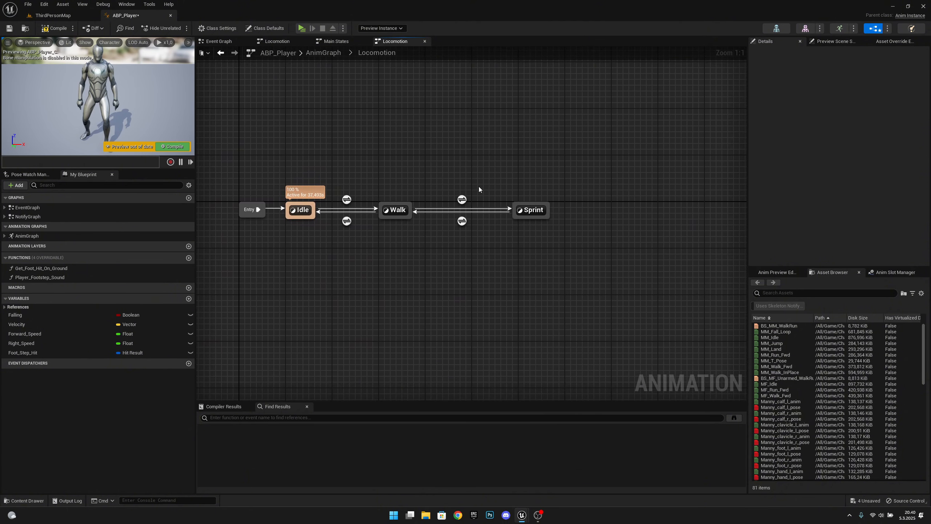
In the Sprint state, connect a Sprint_BS player driven by Right_Speed to the output pose, and compile and save ABP_Player.
right_drag(479, 190, 467, 193)
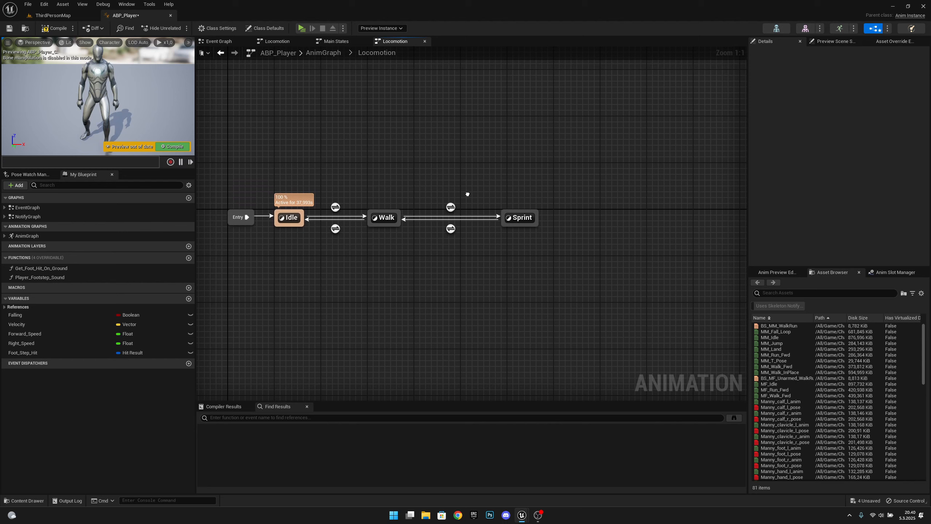
double_click(525, 217)
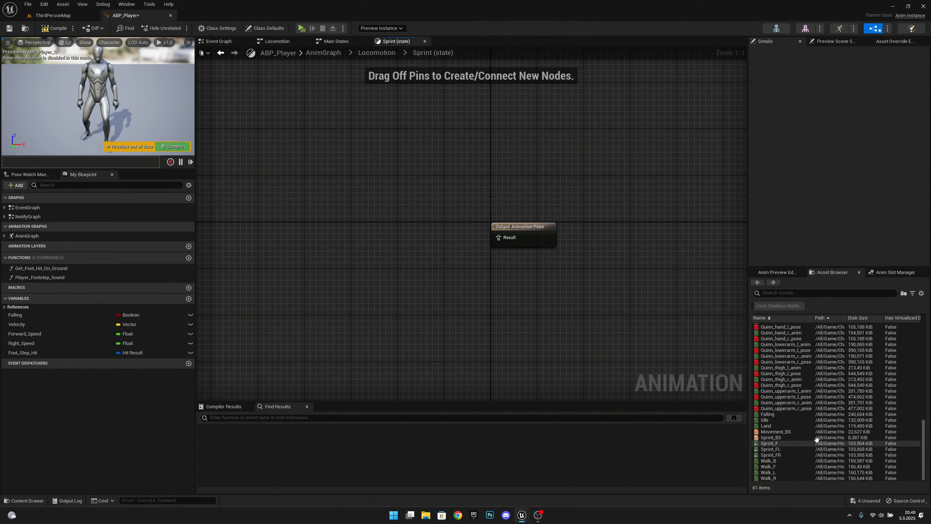
drag(817, 438, 506, 239)
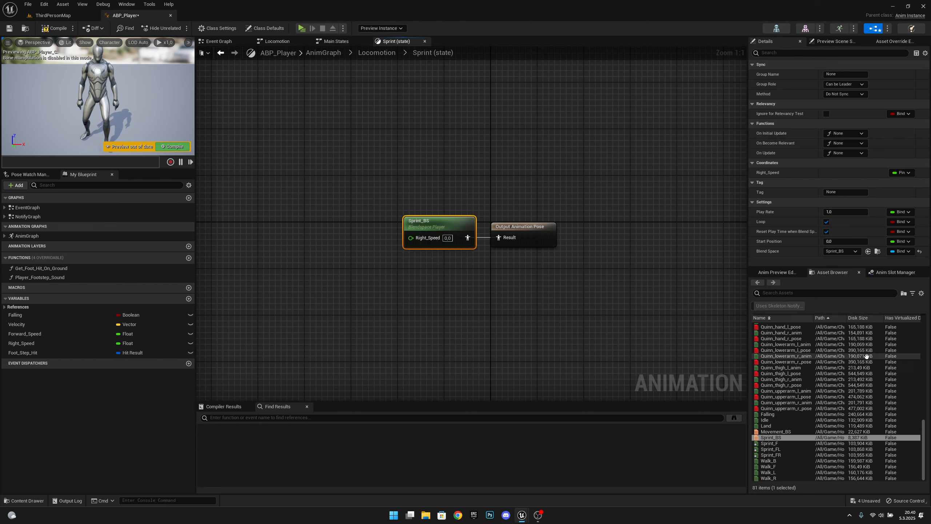
ctrl+drag(52, 342, 410, 237)
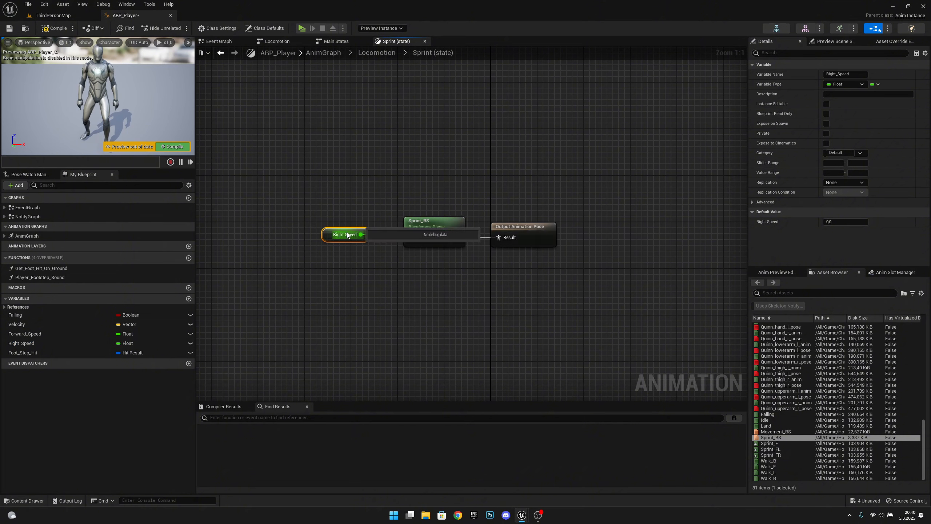
mouse_move(326, 239)
mouse_down()
mouse_move(348, 242)
mouse_move(339, 241)
mouse_up()
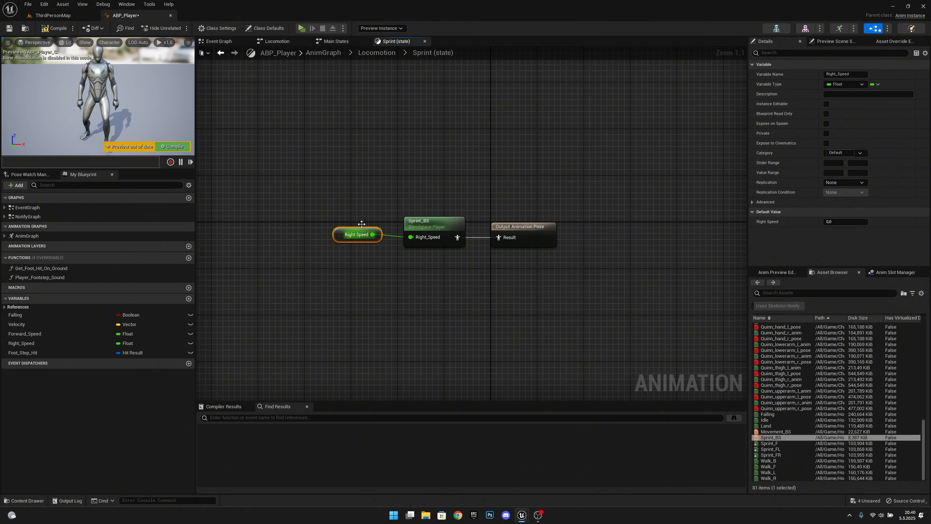
click(63, 32)
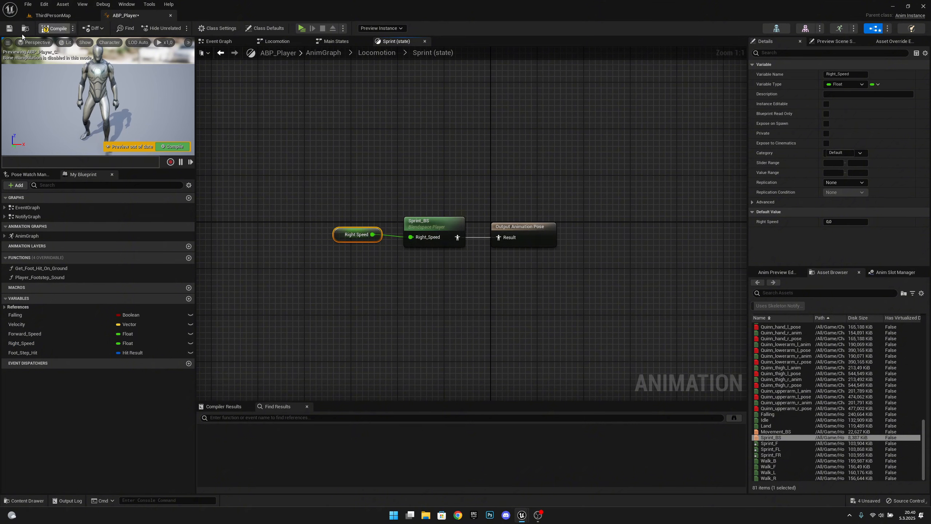
click(381, 53)
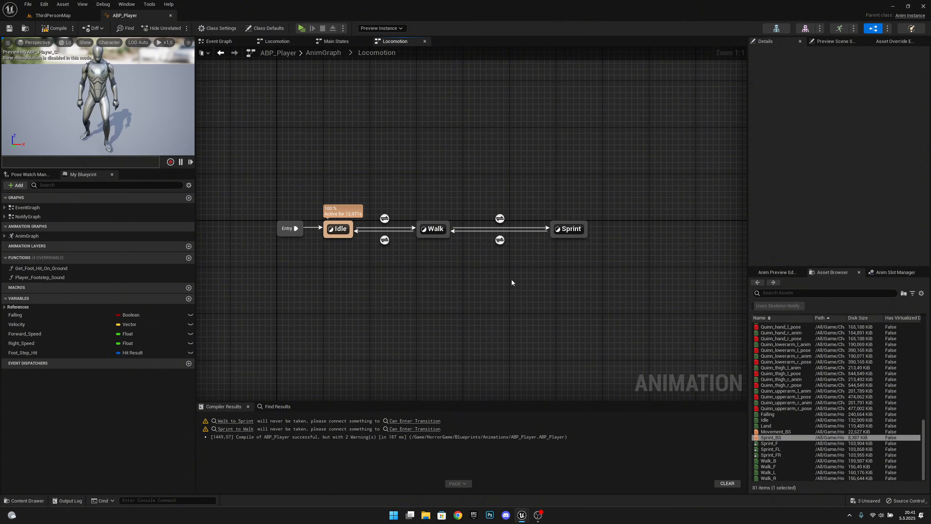
In the Walk to Sprint transition rule, get Velocity and feed it into a Vector Length XY node.
double_click(500, 218)
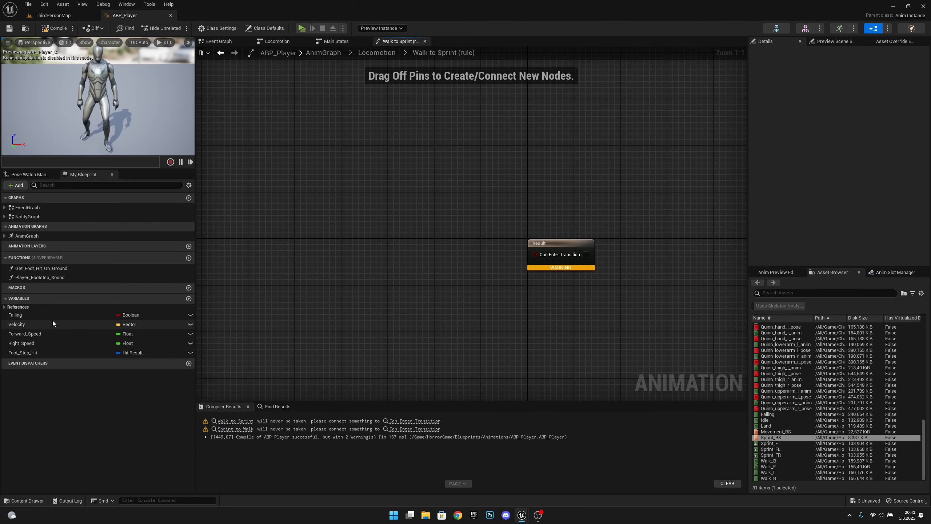
ctrl+drag(39, 324, 373, 256)
text(get)
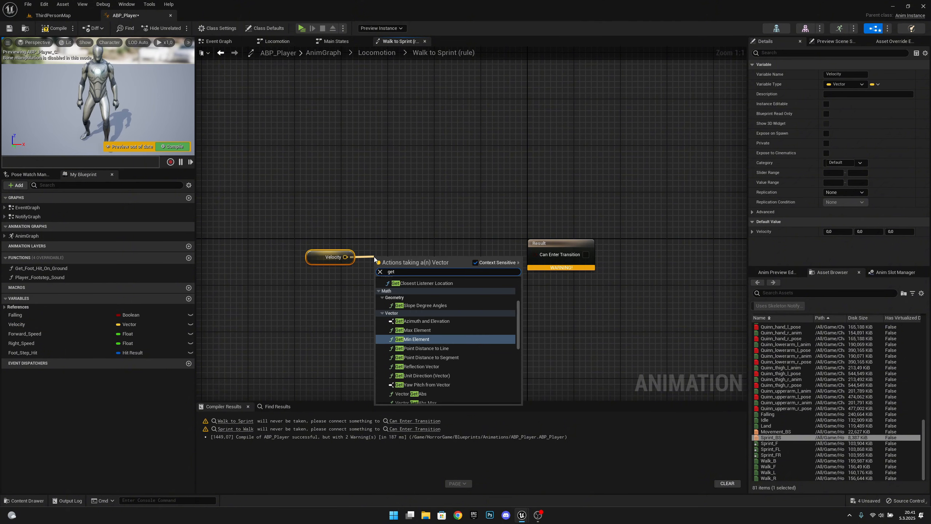
key(BackSpace)
key(BackSpace)
key(BackSpace)
text(lengh)
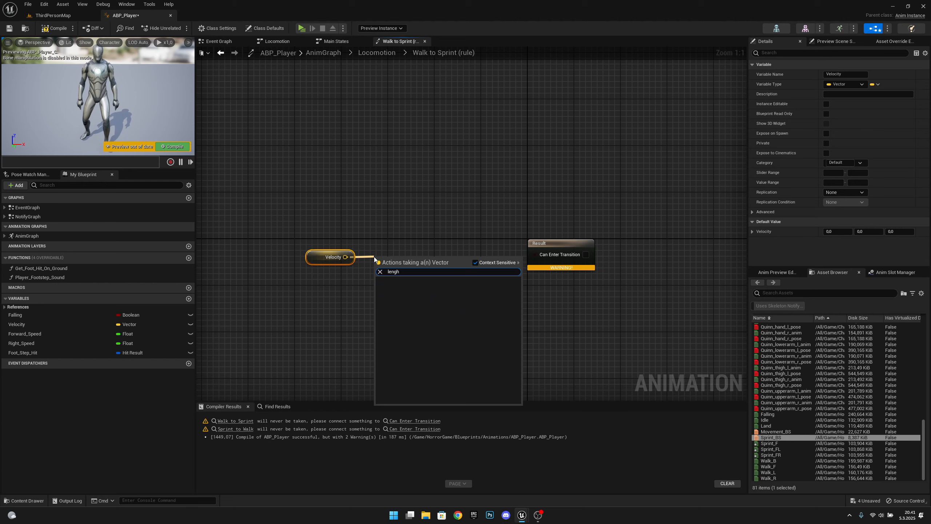
key(BackSpace)
text(th)
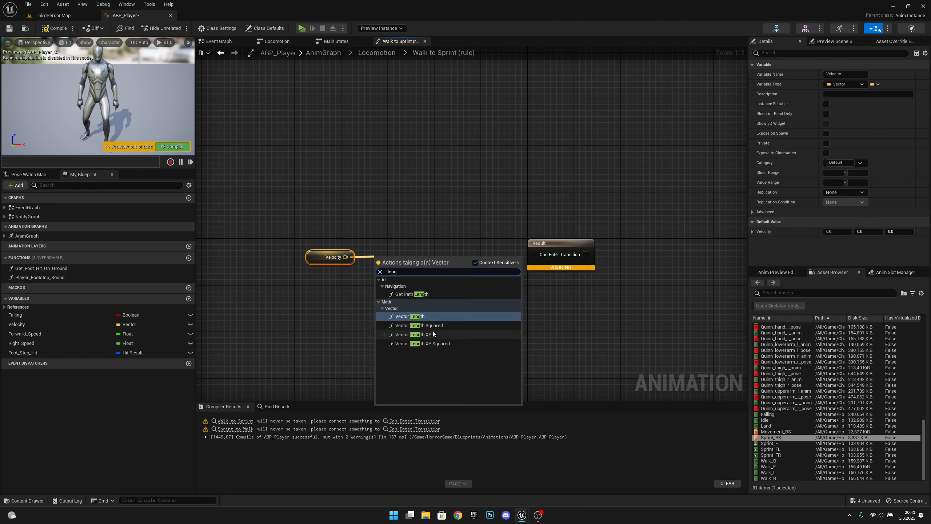
click(432, 331)
drag(410, 267, 409, 255)
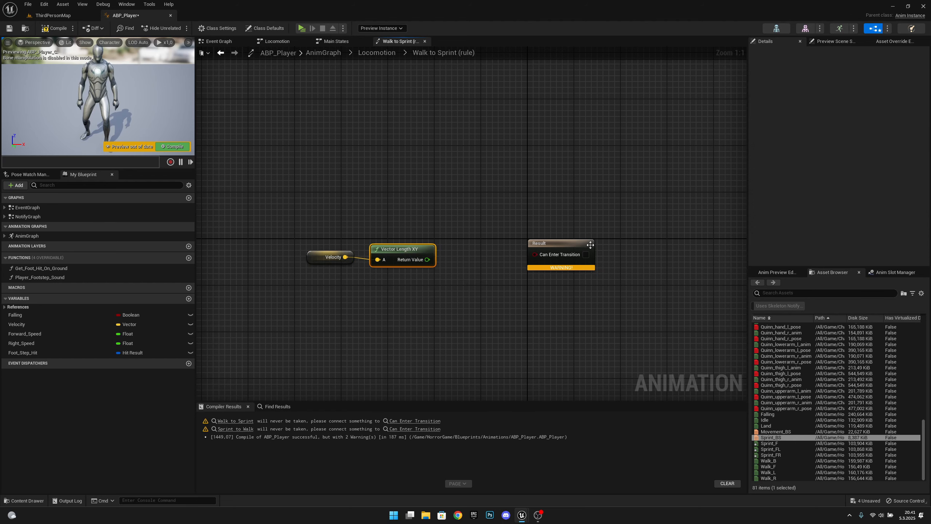
Compare the vector length as greater than 251, connect it to Can Enter Transition and straighten the node connections.
drag(559, 243, 617, 242)
drag(428, 260, 480, 260)
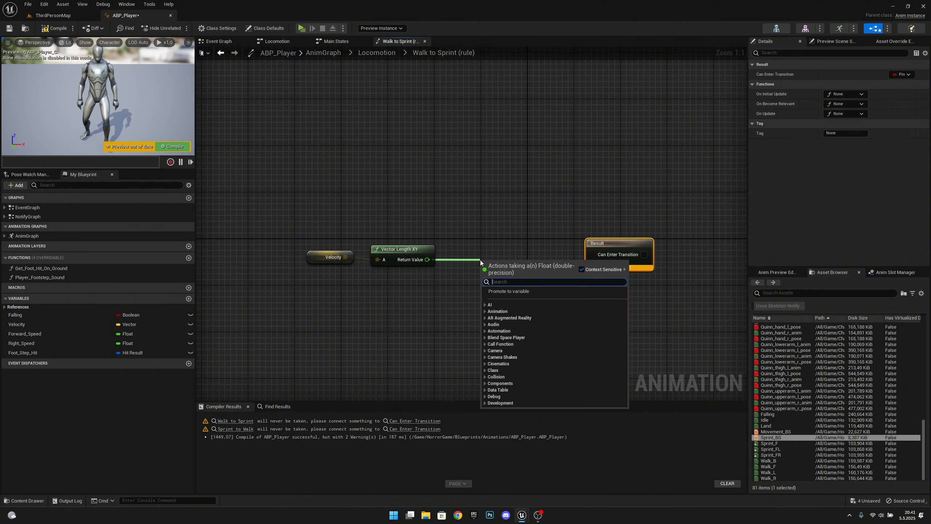
text(greater)
click(517, 304)
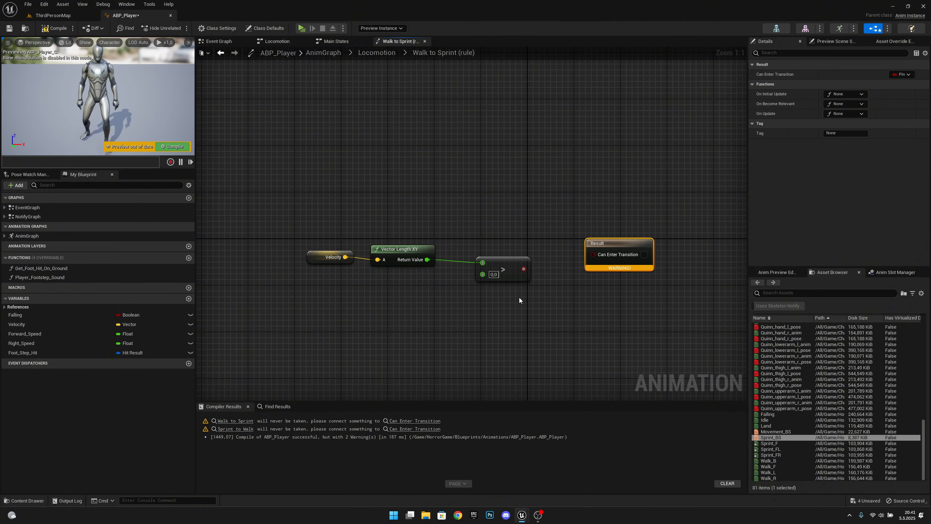
drag(621, 251, 583, 257)
drag(623, 309, 318, 225)
text(q)
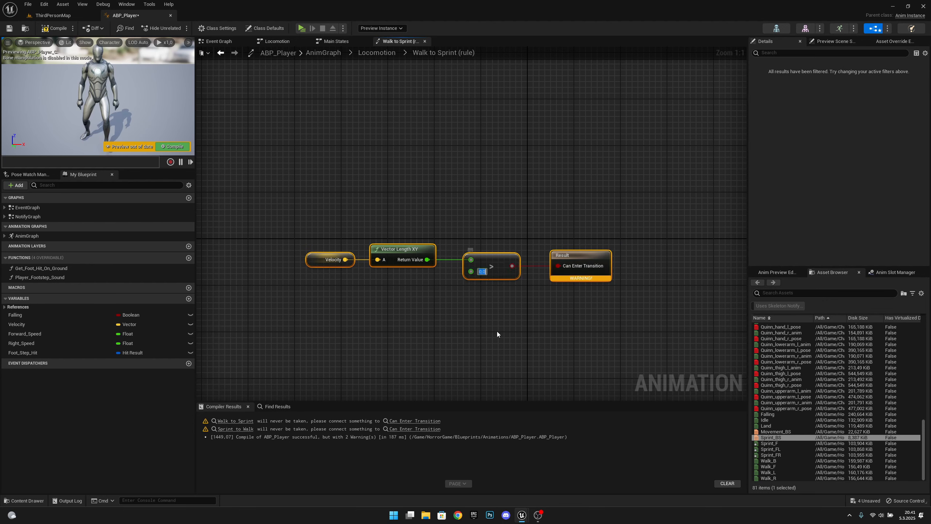
text(251)
key(Return)
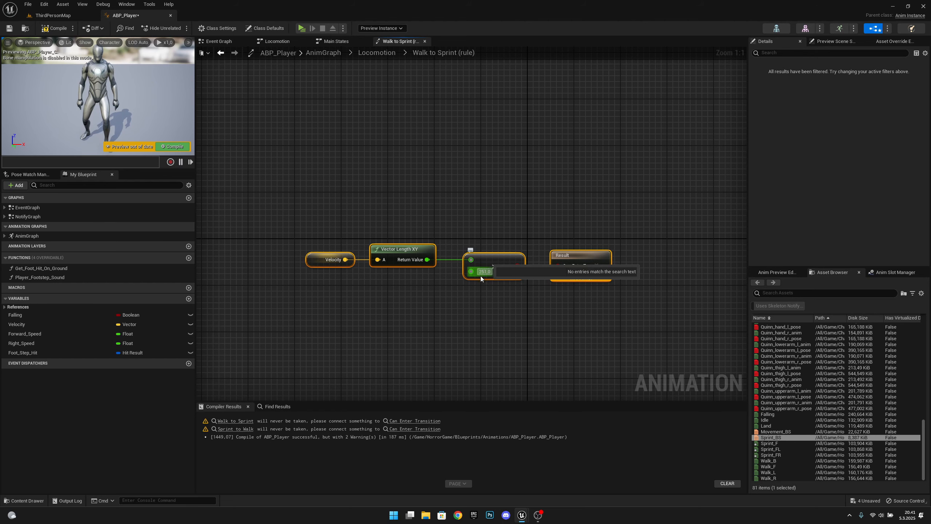
click(505, 306)
Copy the Velocity and Vector Length XY nodes from the Walk to Sprint rule into the Sprint to Walk rule.
right_drag(553, 318, 528, 304)
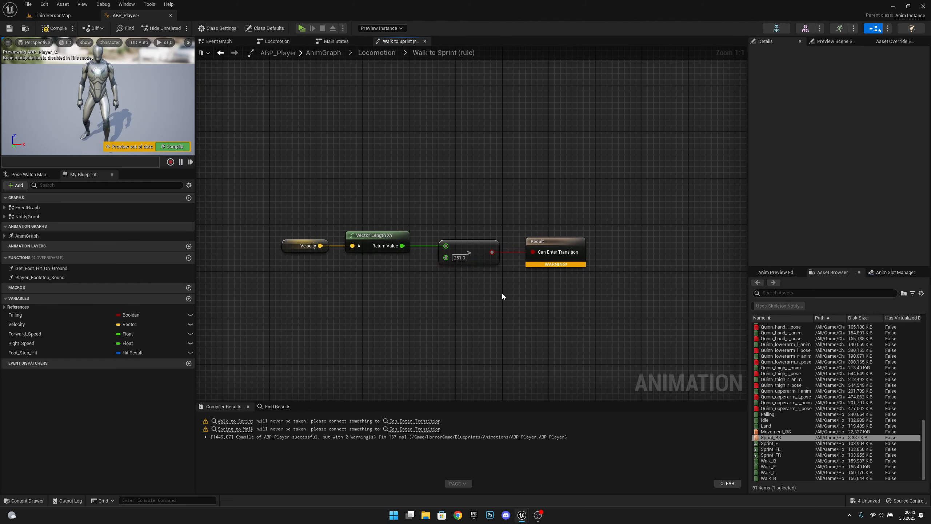
drag(502, 293, 261, 201)
drag(395, 277, 237, 203)
click(394, 281)
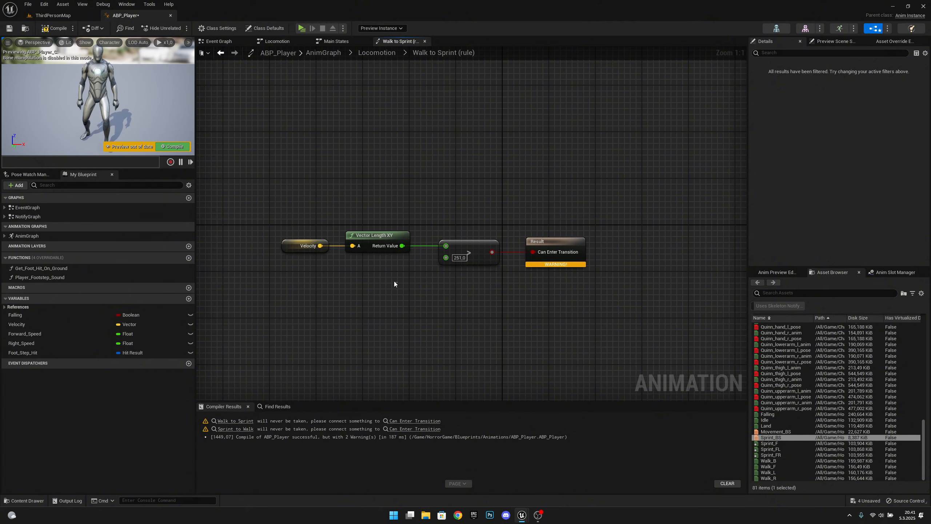
drag(394, 281, 269, 211)
click(377, 54)
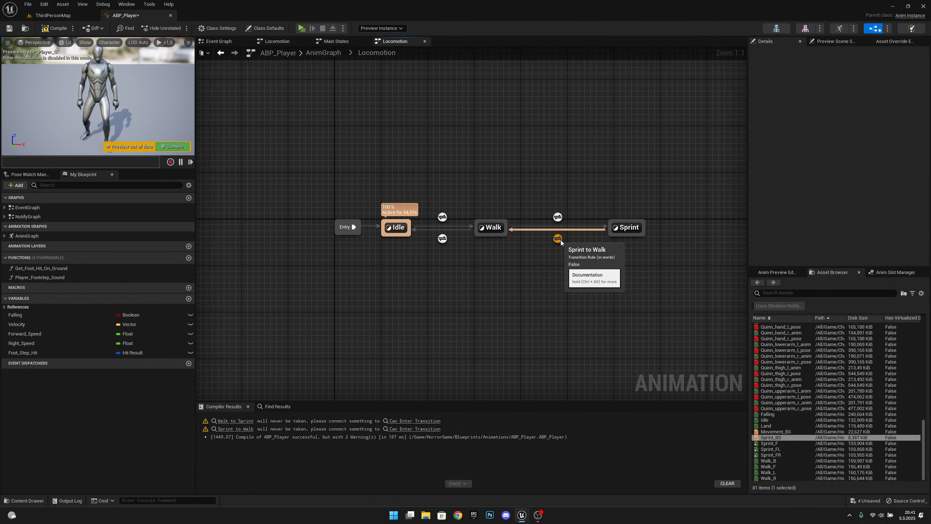
double_click(558, 239)
key(ctrl+v)
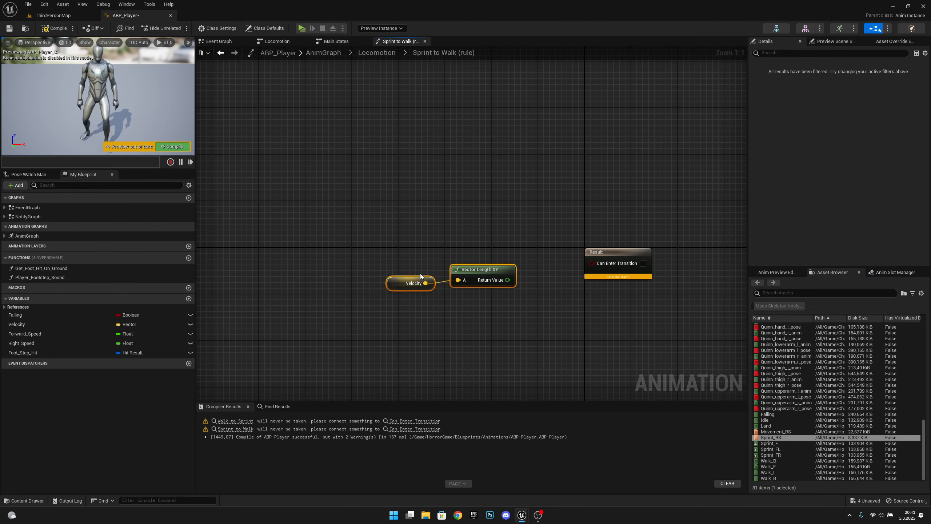
In the Sprint to Walk rule, compare the Vector Length XY return value as less than 251.
drag(482, 261, 517, 267)
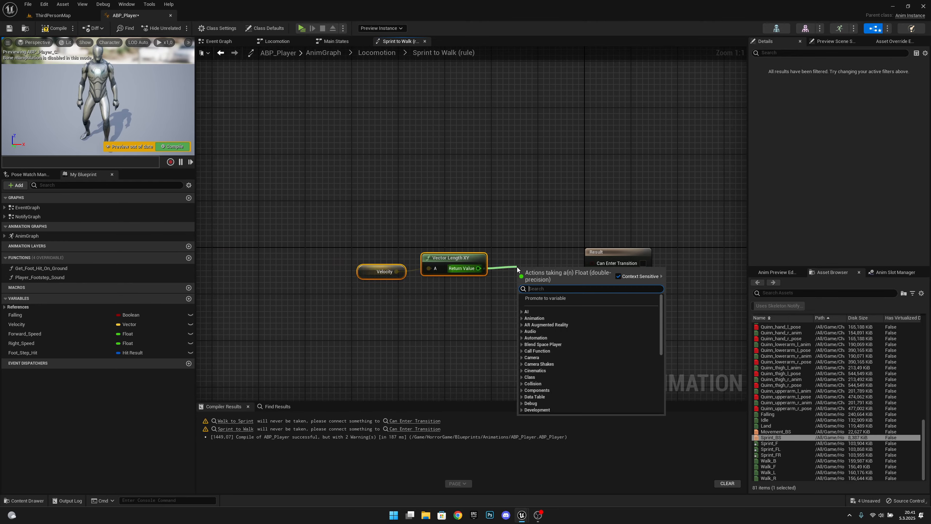
text(<)
click(550, 309)
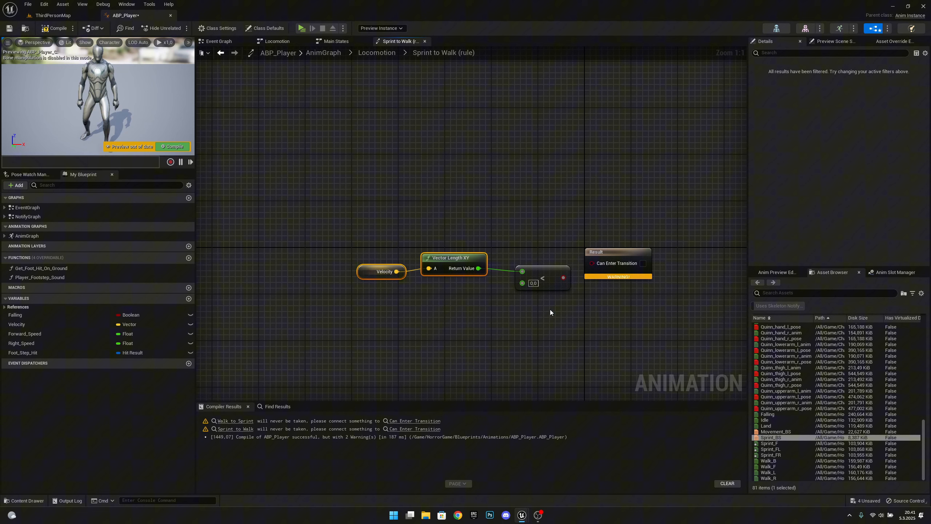
click(536, 283)
text(251)
click(577, 283)
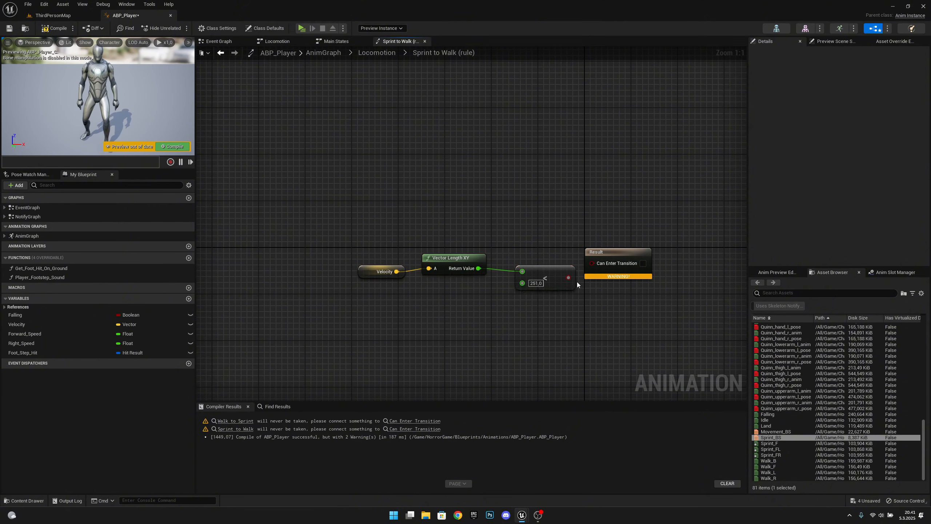
Connect the less-than result to Can Enter Transition, straighten the node connections, and compile and save ABP_Player.
drag(569, 277, 618, 255)
drag(648, 221, 381, 331)
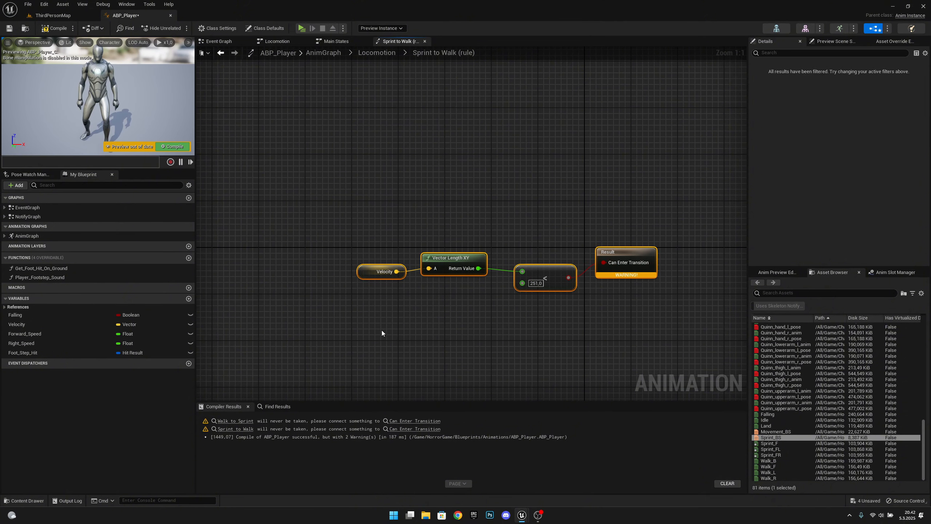
key(q)
click(547, 364)
click(58, 30)
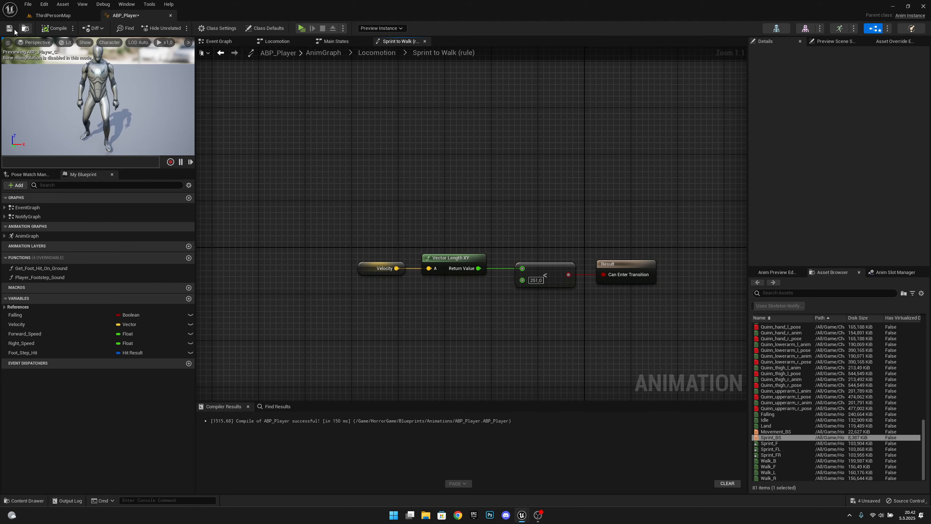
Return to the Locomotion state machine and review the transitions between Idle, Walk and Sprint.
click(383, 54)
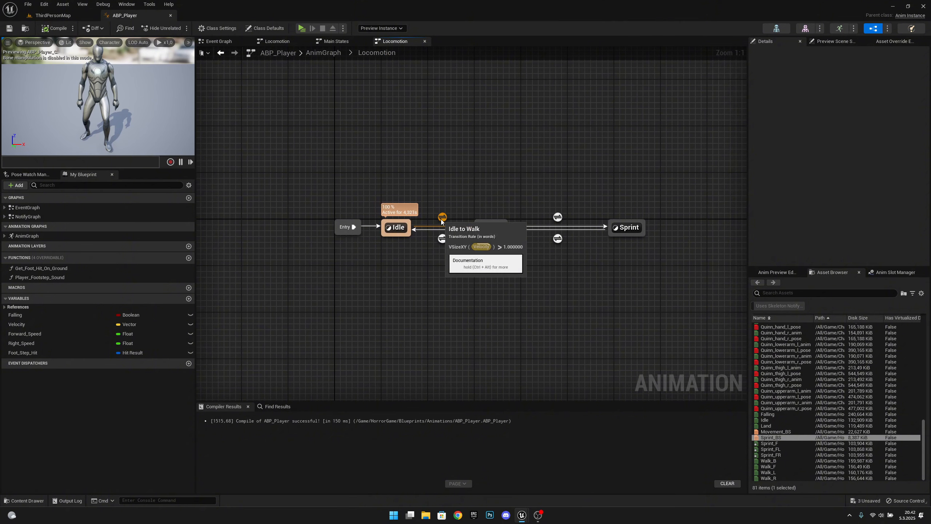
mouse_move(444, 243)
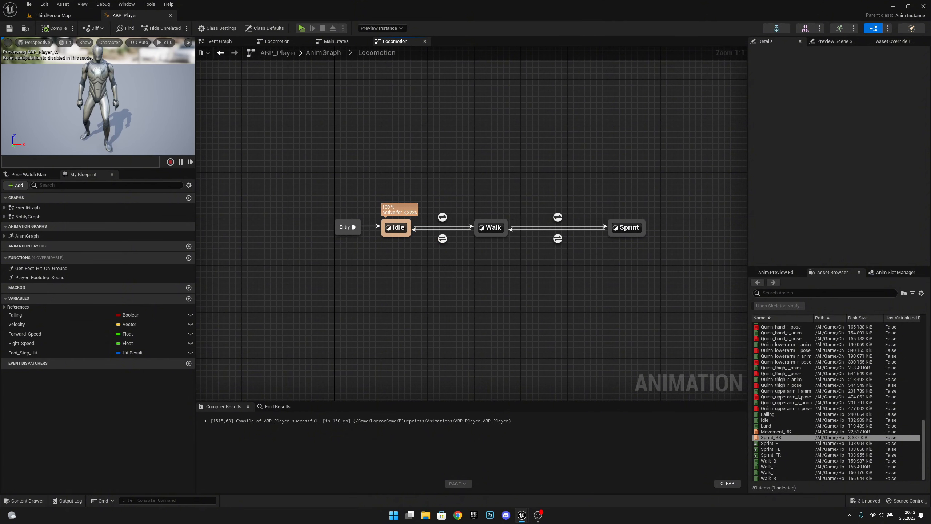
right_drag(566, 266, 494, 286)
right_drag(396, 284, 425, 286)
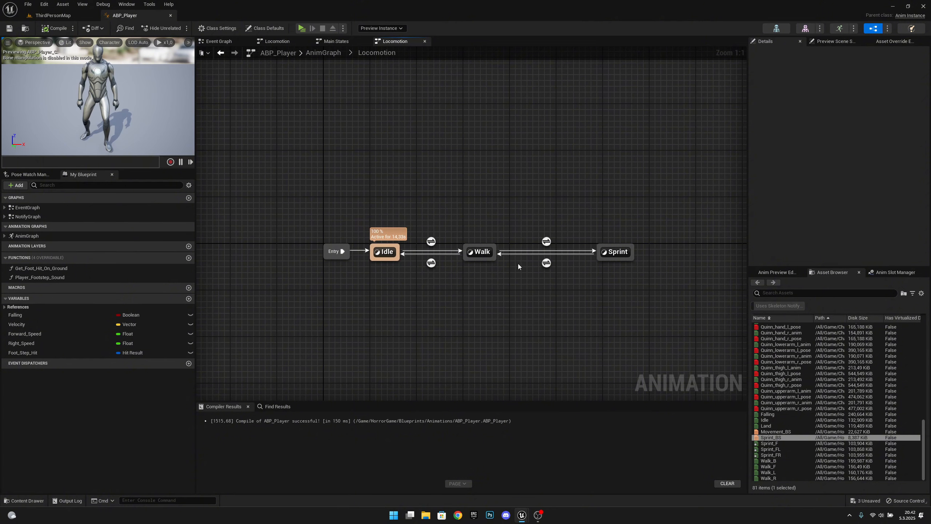
right_drag(568, 278, 562, 284)
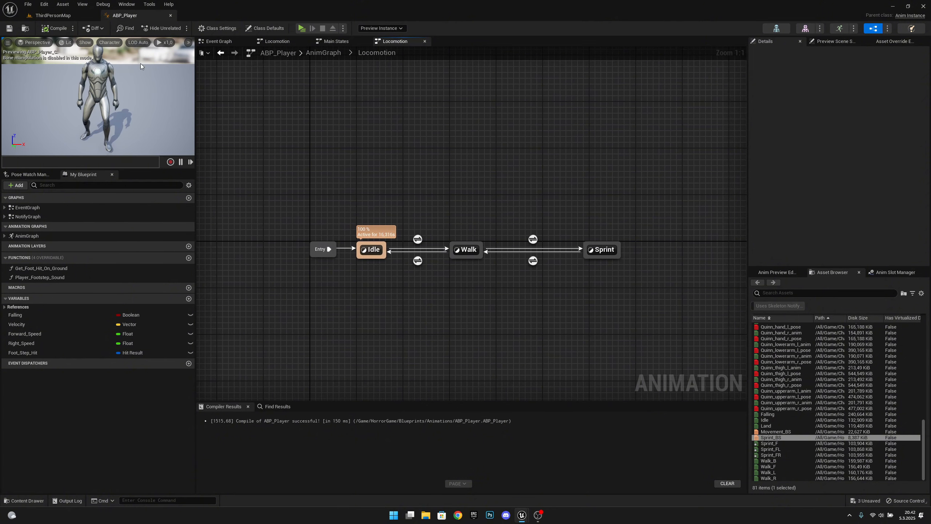
Play-test ThirdPersonMap, moving the character in different directions and sprinting while watching its feet, and end the preview.
click(53, 15)
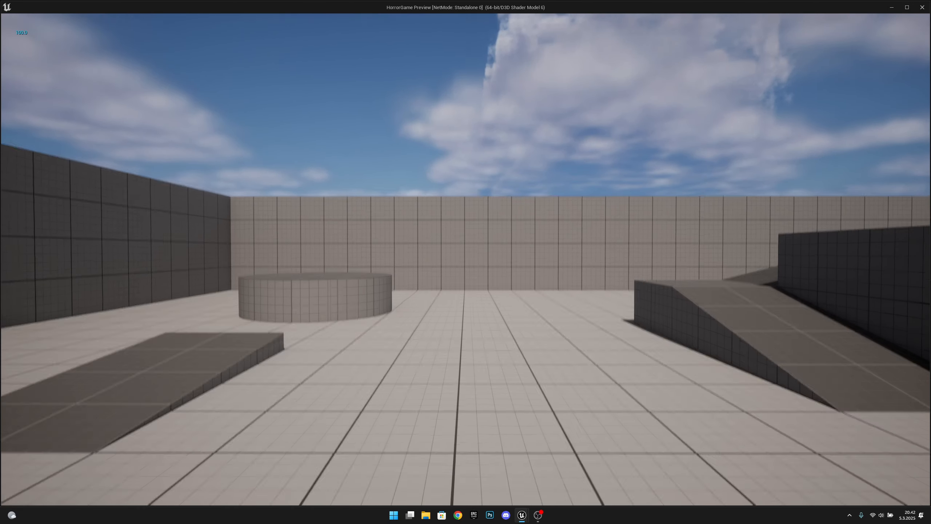
key(a)
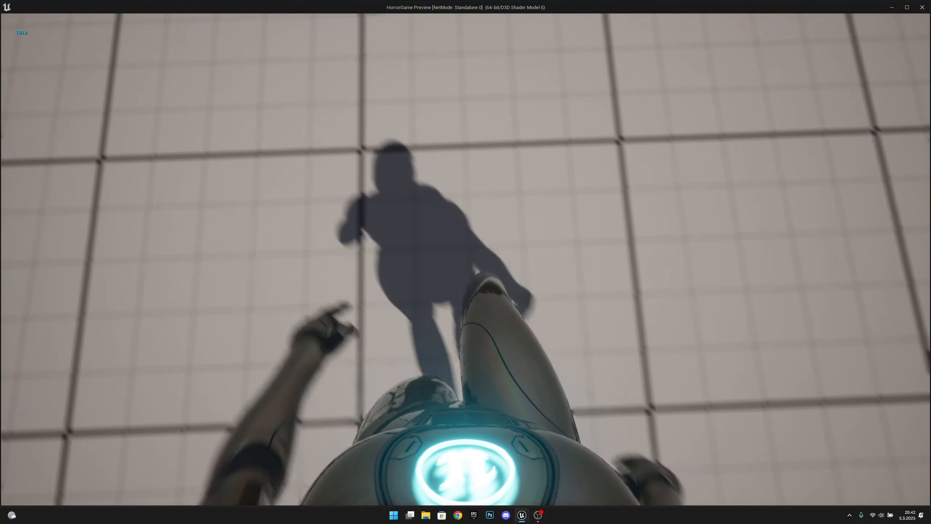
key(s)
key(d)
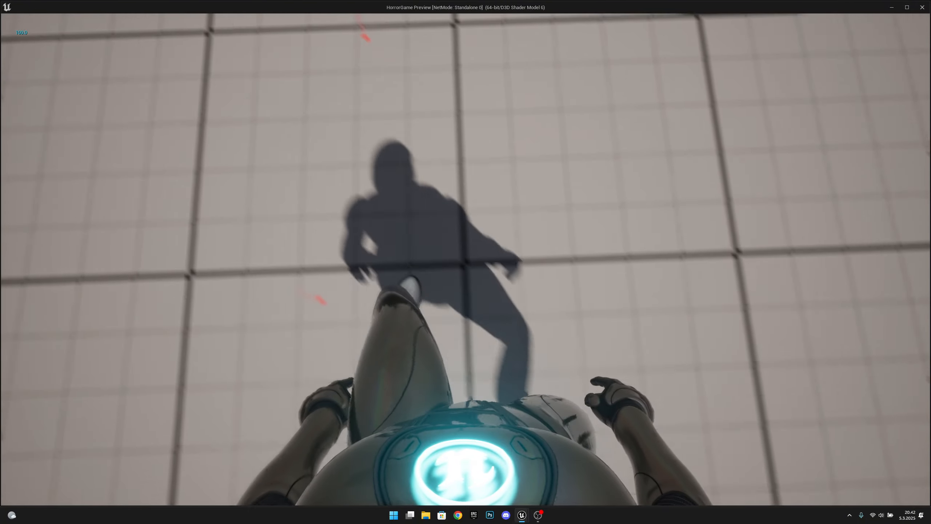
key(a)
key(shift)
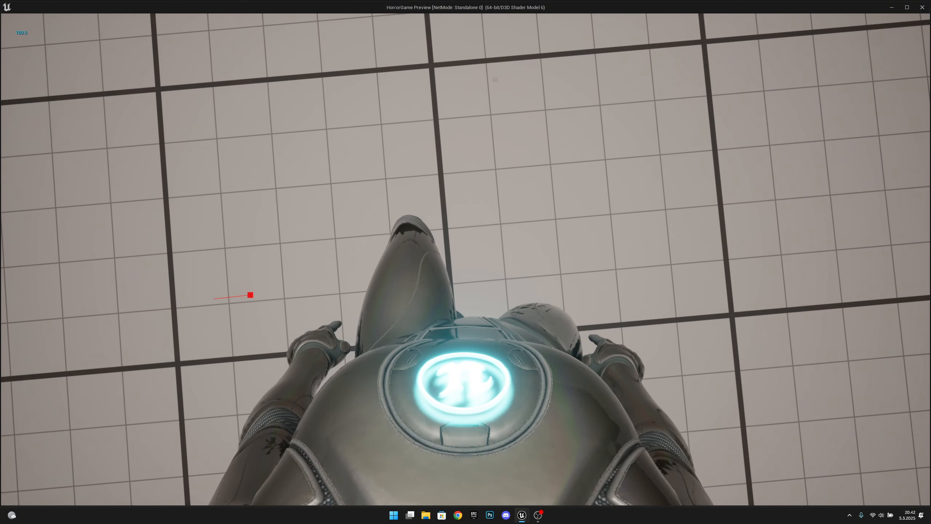
key(Escape)
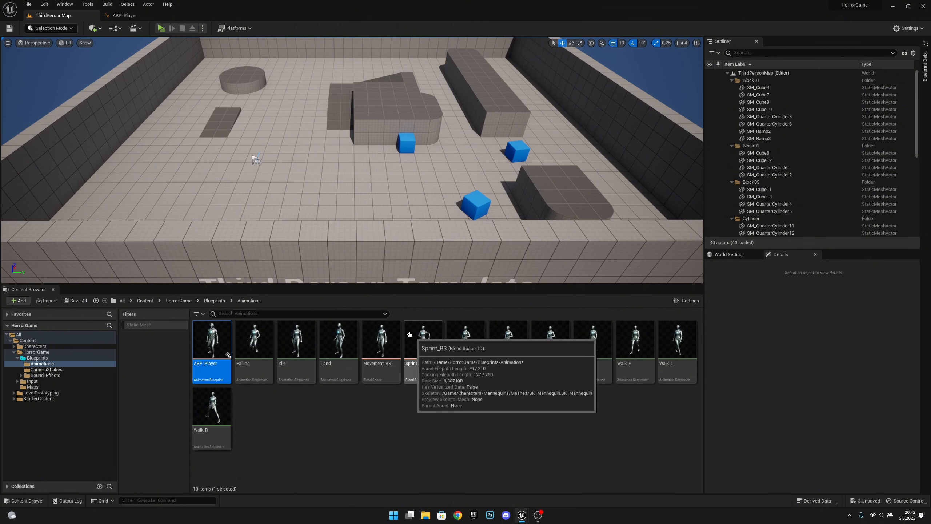
In ABP_Player's Walk state, set the Movement_BS player's group name to Feet and its method to Sync Group, and compile and save.
click(136, 16)
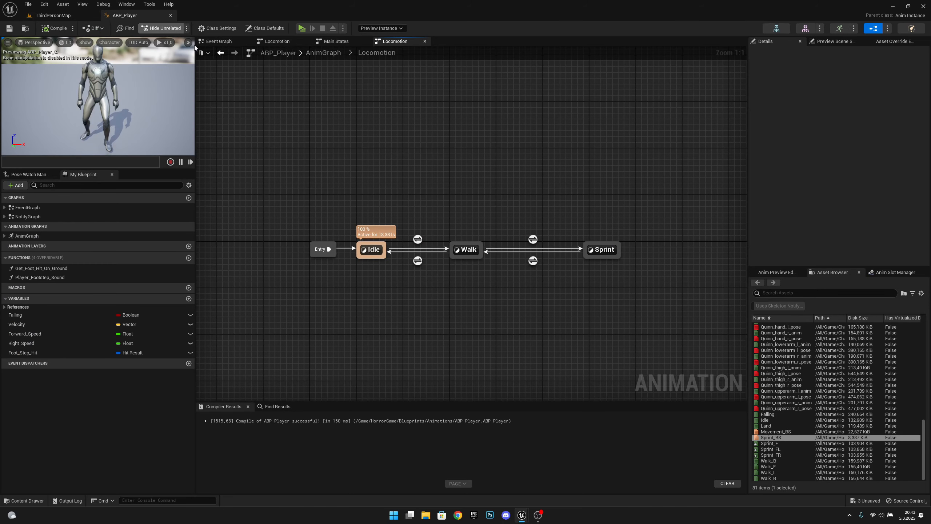
double_click(466, 250)
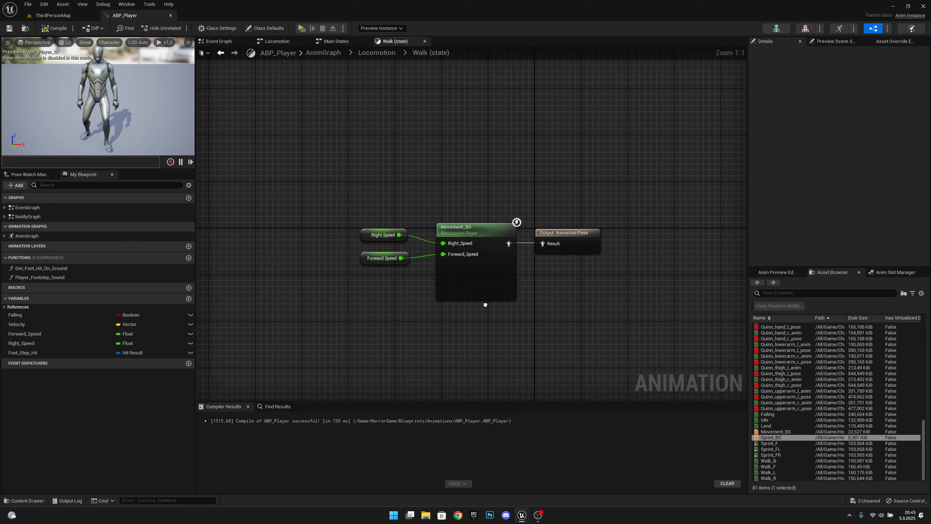
click(478, 235)
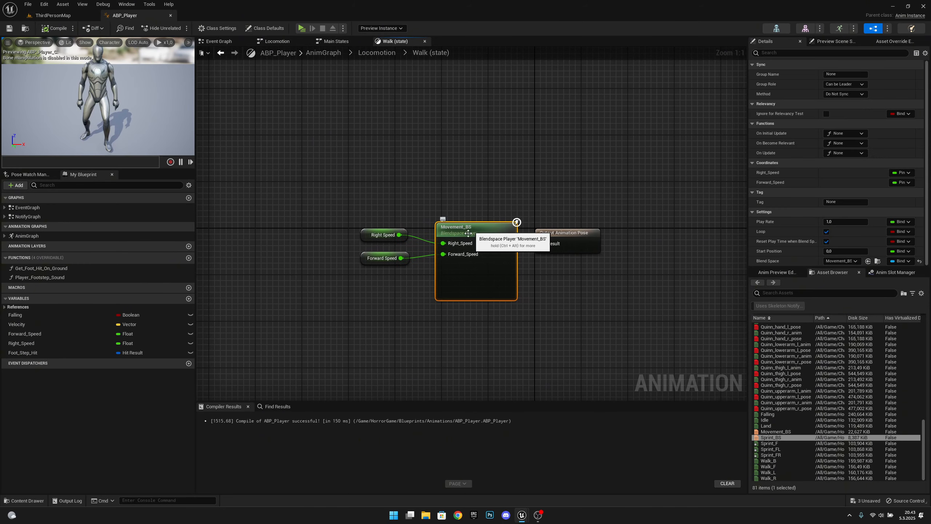
click(858, 75)
text(F)
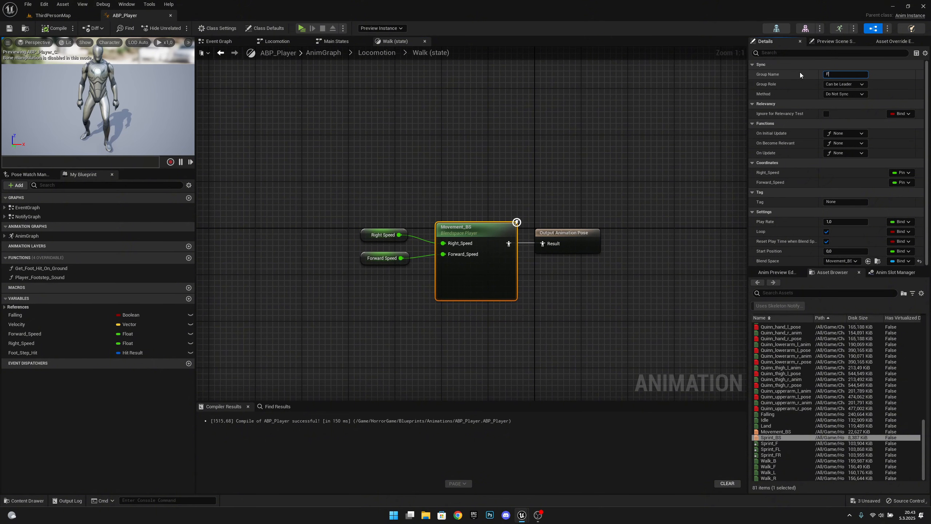
text(eet)
key(Return)
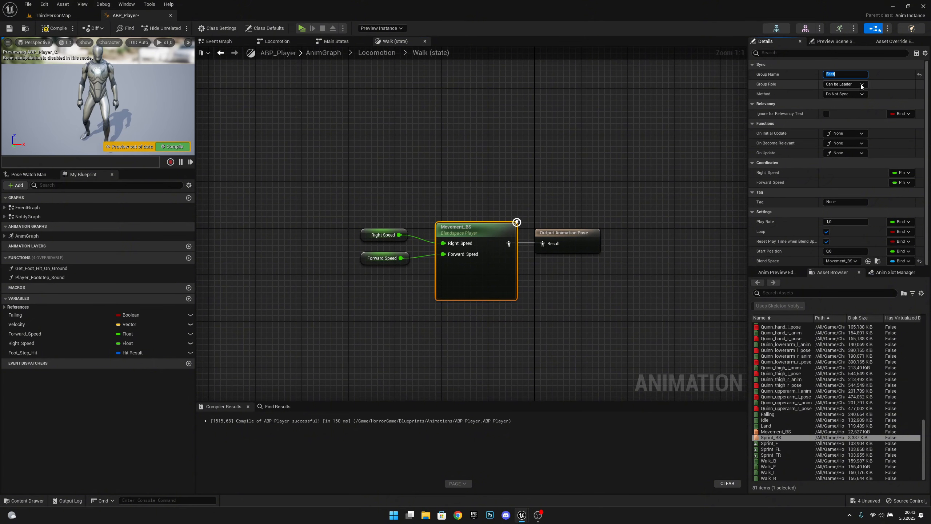
click(855, 94)
click(843, 108)
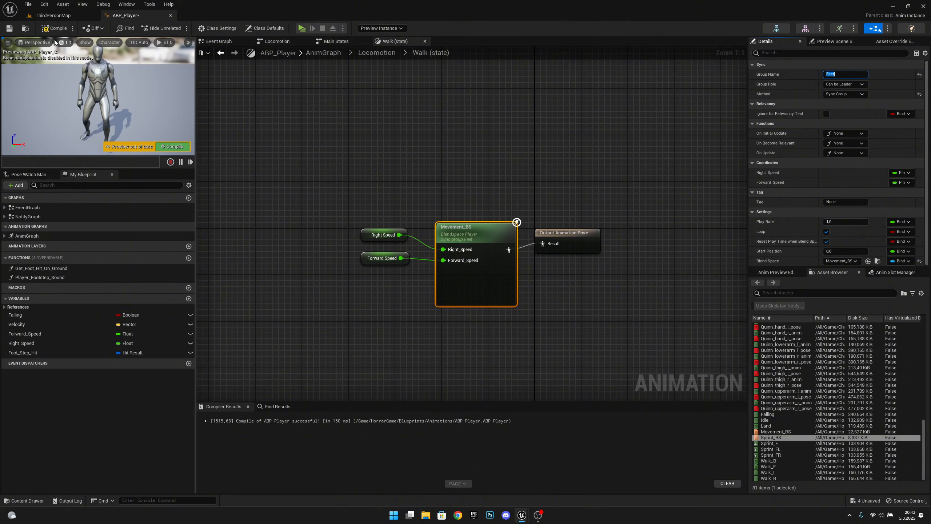
click(51, 29)
In the Sprint state, set the Sprint_BS player's group name to Feet and its method to Sync Group, and compile and save.
click(378, 55)
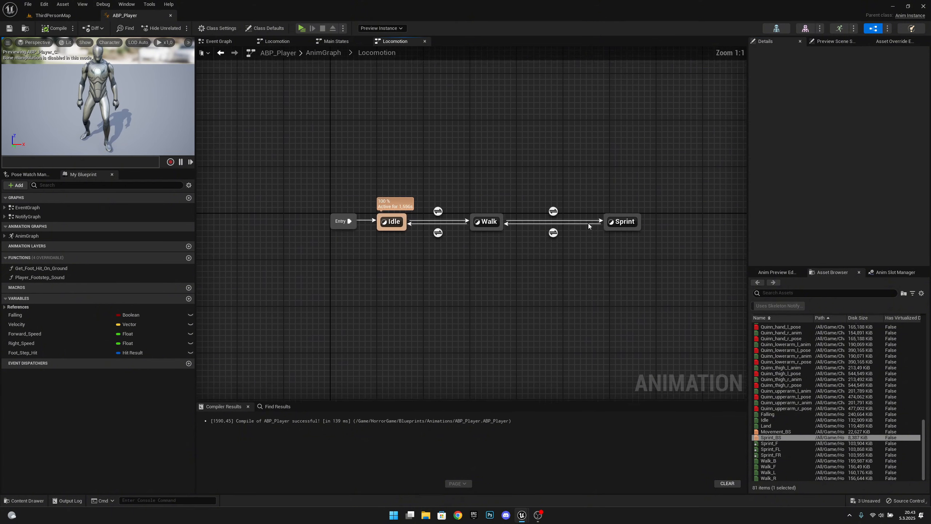
double_click(623, 224)
click(504, 228)
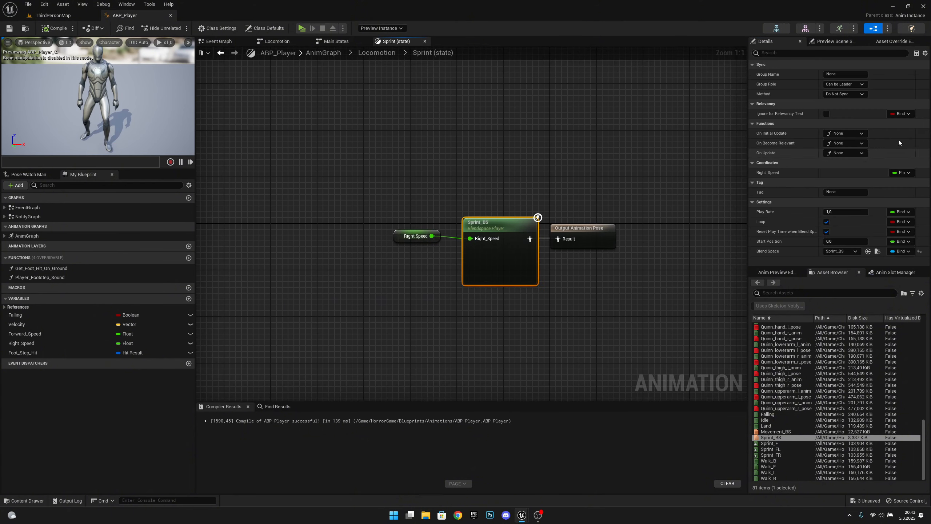
click(843, 75)
text(Feet)
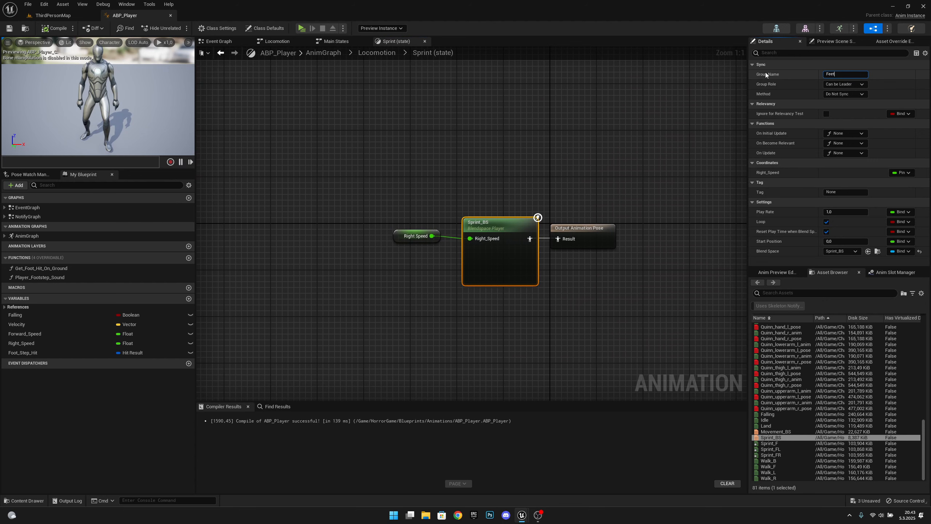
key(Return)
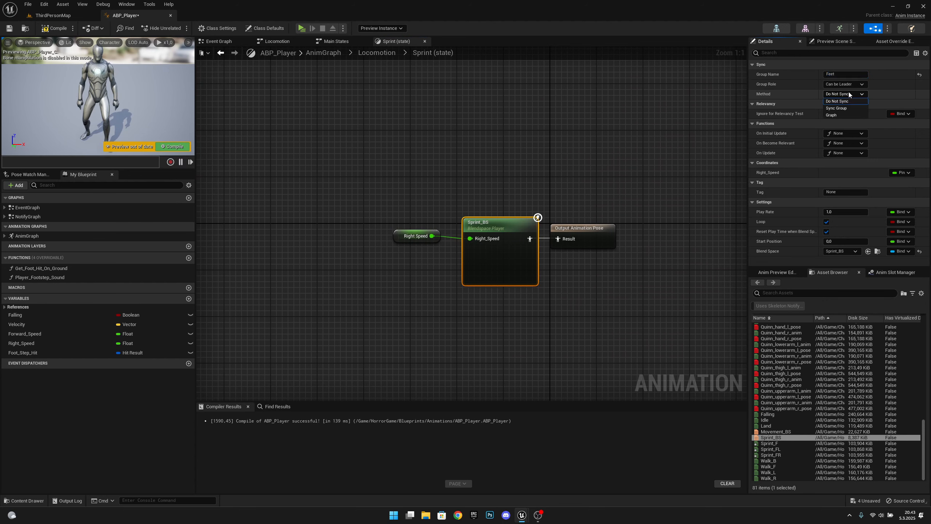
click(836, 108)
click(53, 29)
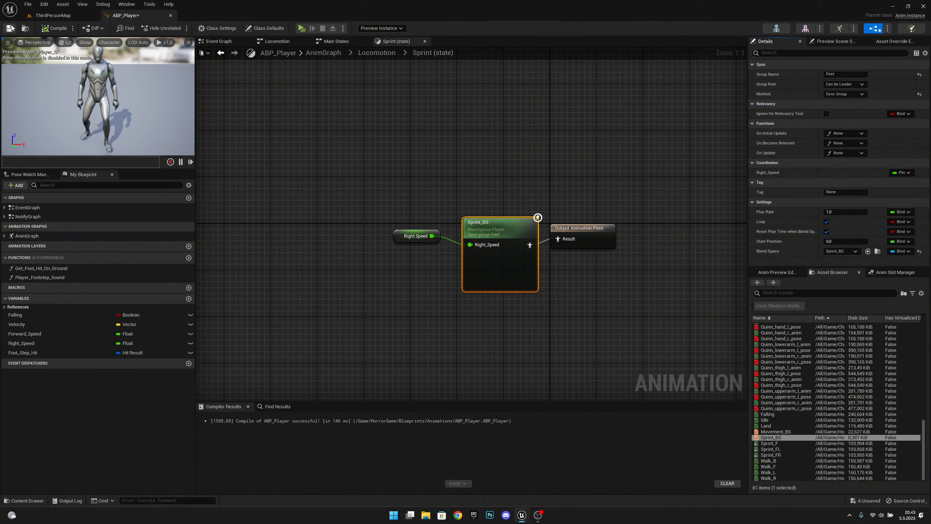
Play-test ThirdPersonMap, walking forward and switching between walk and sprint to check the foot synchronisation.
click(54, 17)
click(171, 28)
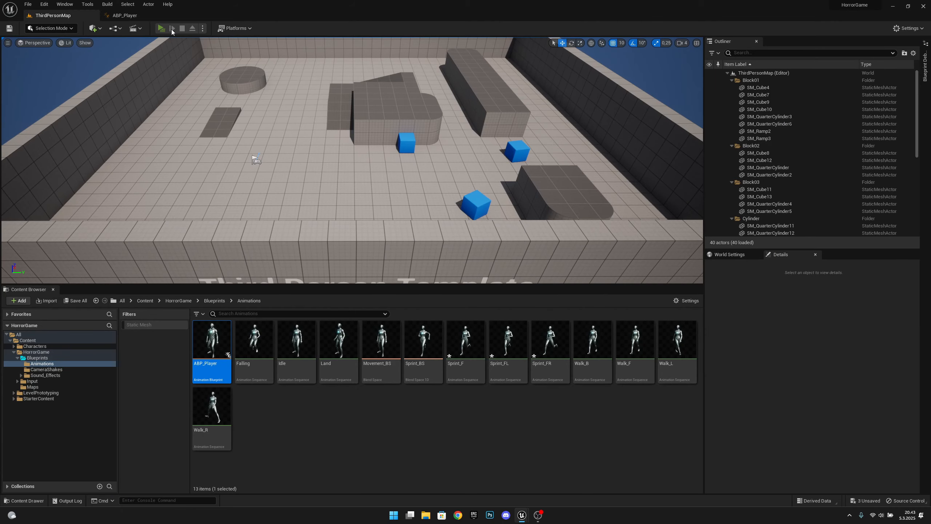
key(w)
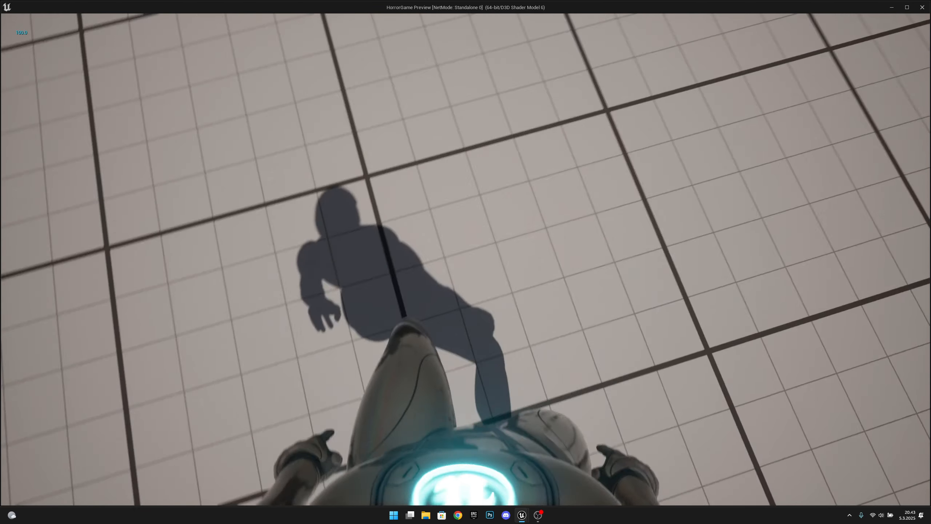
key(shift)
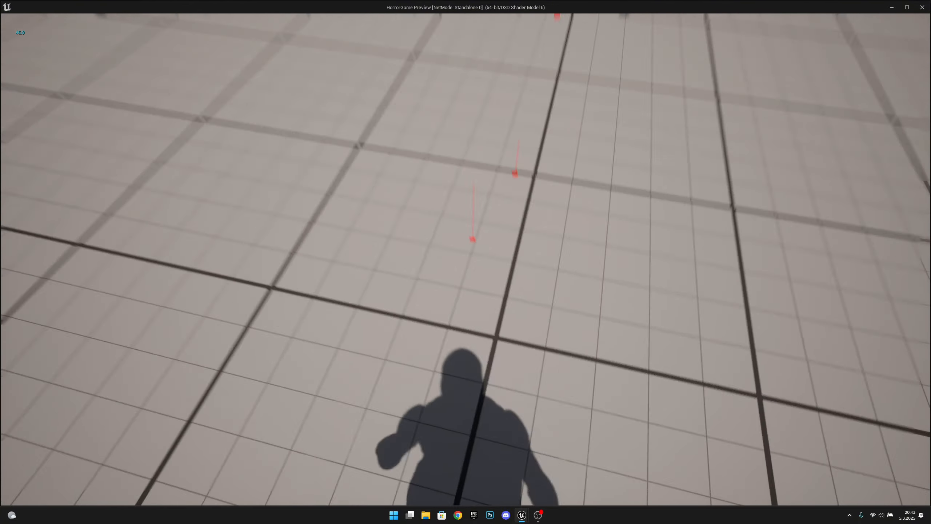
key(shift)
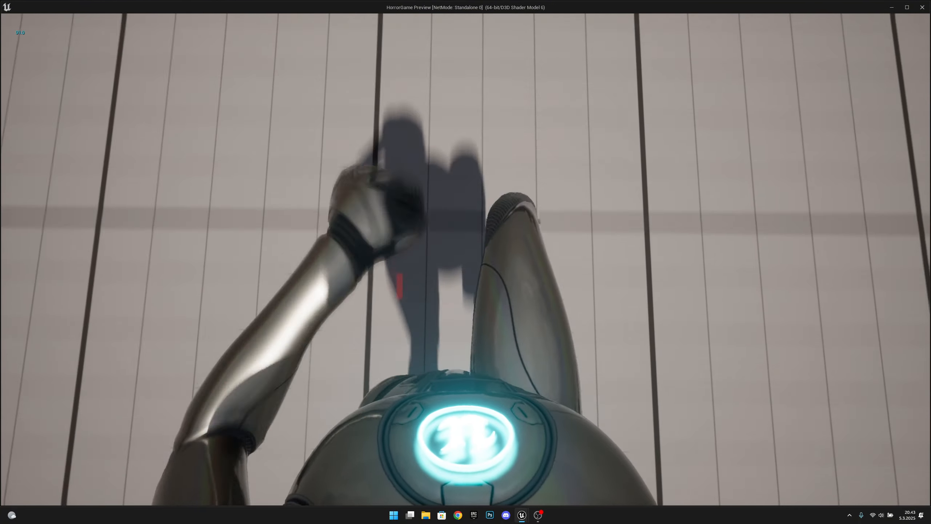